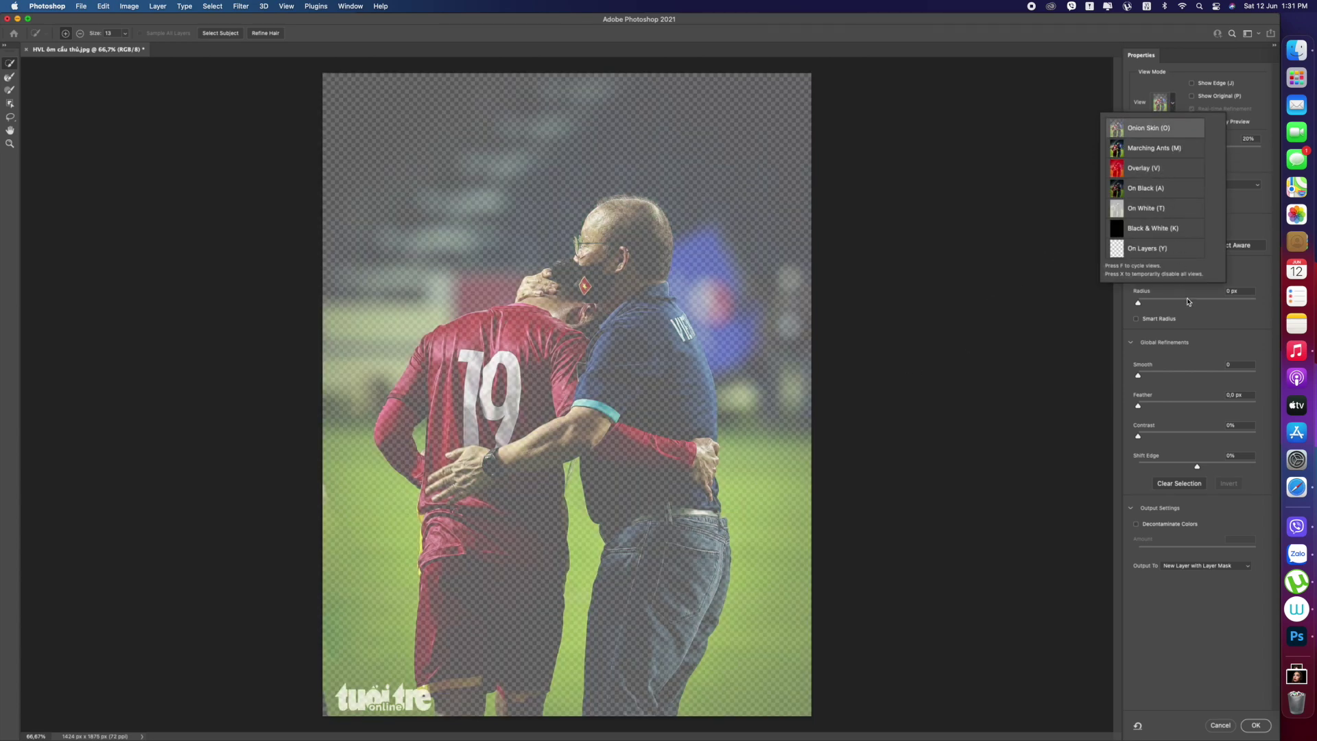
Raise the Onion Skin preview's transparency to 71%, then switch the selection preview to Overlay.
left_click(1160, 129)
left_click_drag(1206, 146, 1226, 151)
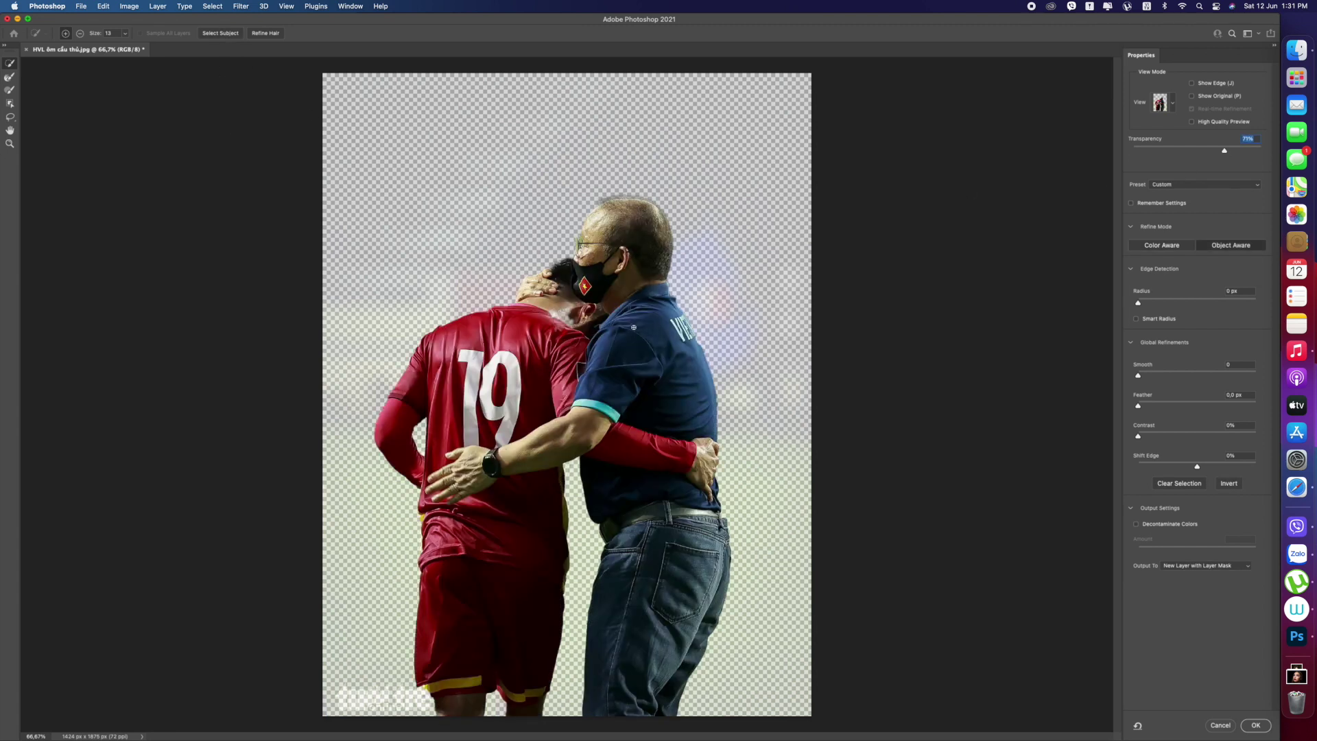
left_click(1168, 102)
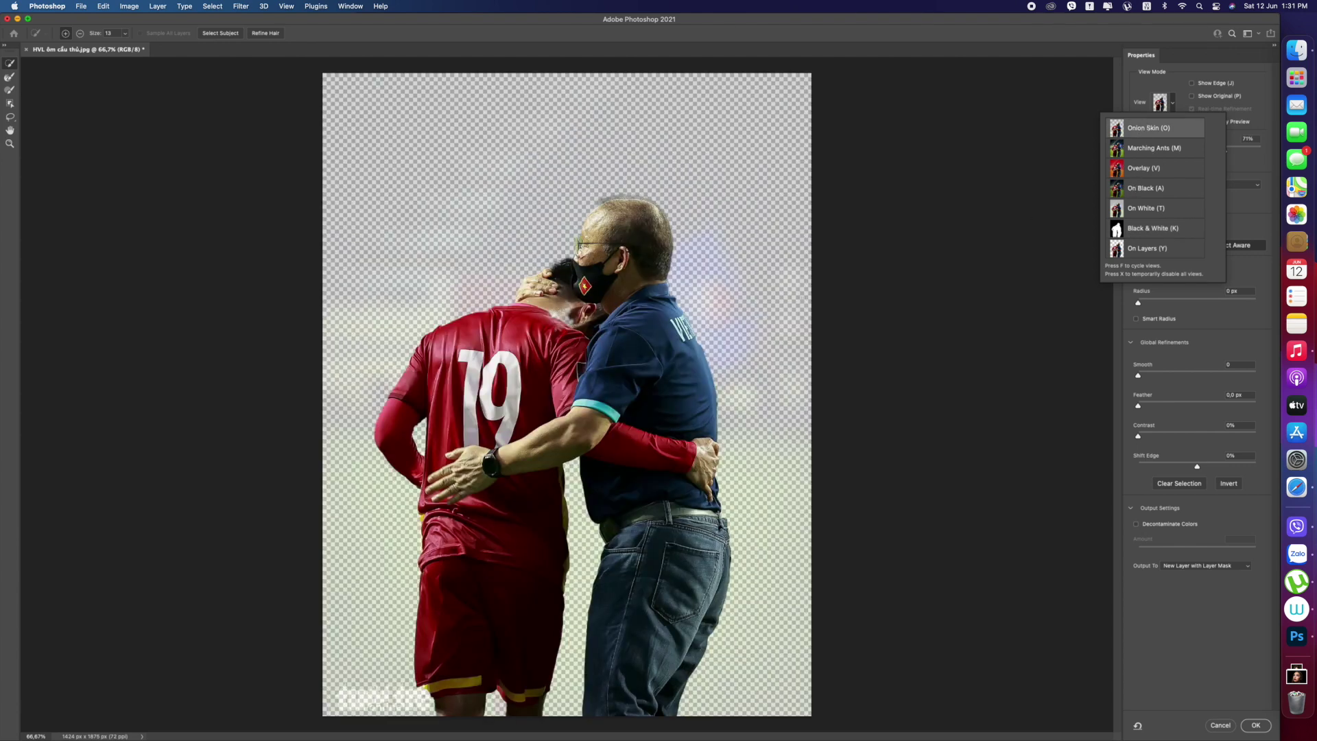
Brush the missed yellow trim along the left edge of the player's shirt into the selection with an enlarged brush.
left_click(8, 92)
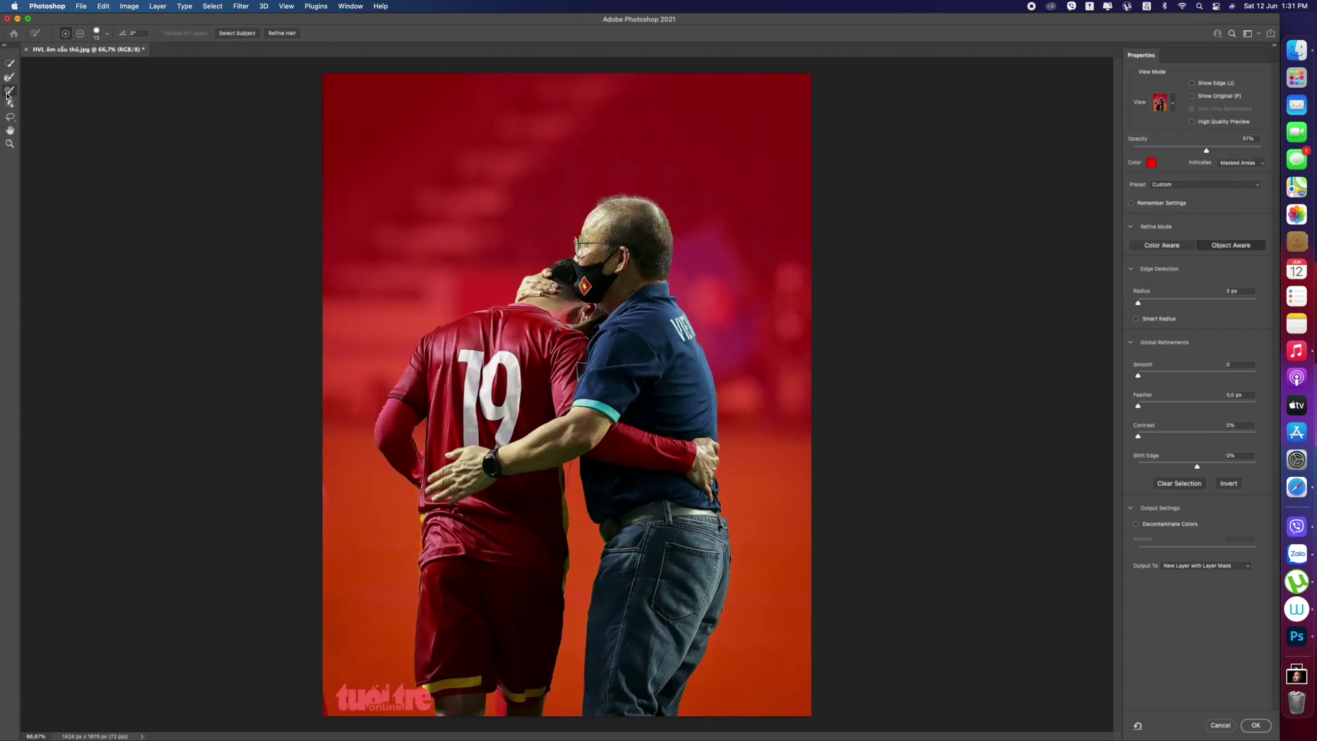
key("bracketright")
key("super+equal")
key("super+equal")
scroll(418, 434, "down", 6)
scroll(417, 434, "left", 5)
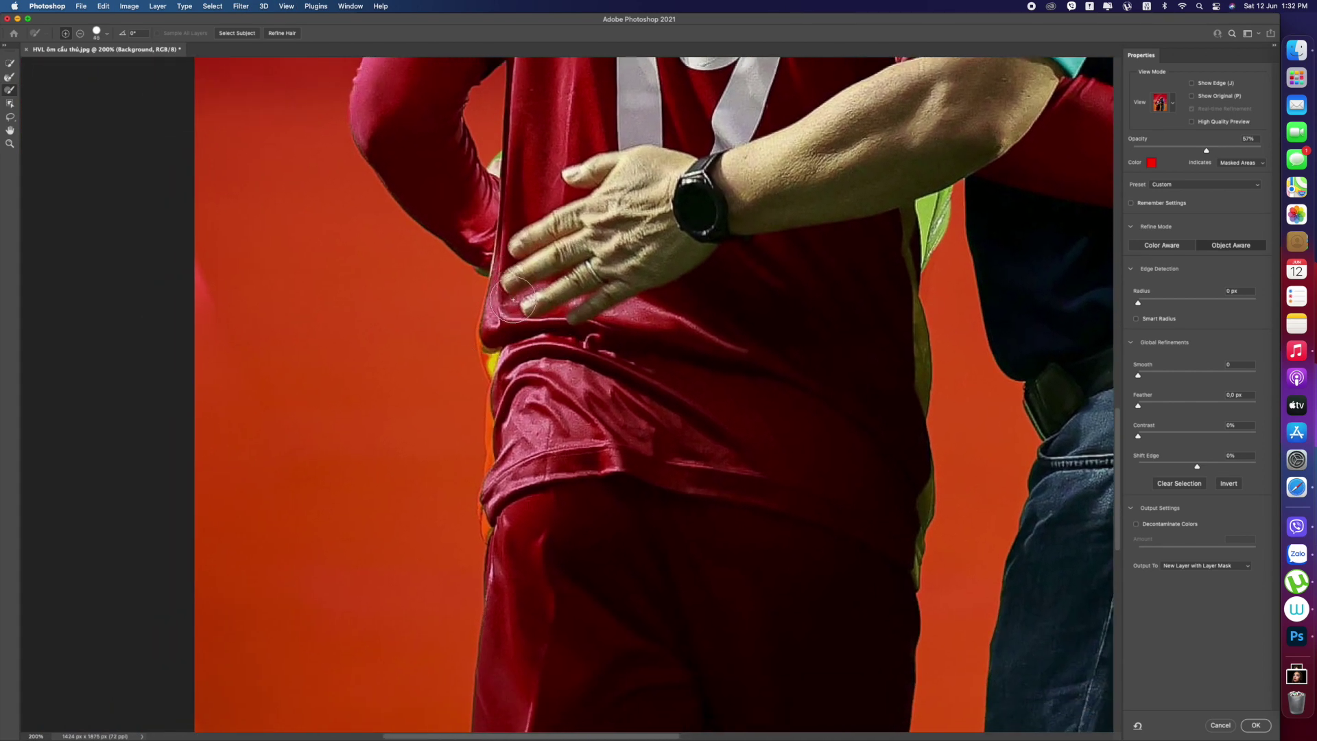
mouse_move(509, 297)
left_mouse_down()
mouse_move(503, 514)
mouse_move(512, 472)
left_mouse_up()
key("super+z")
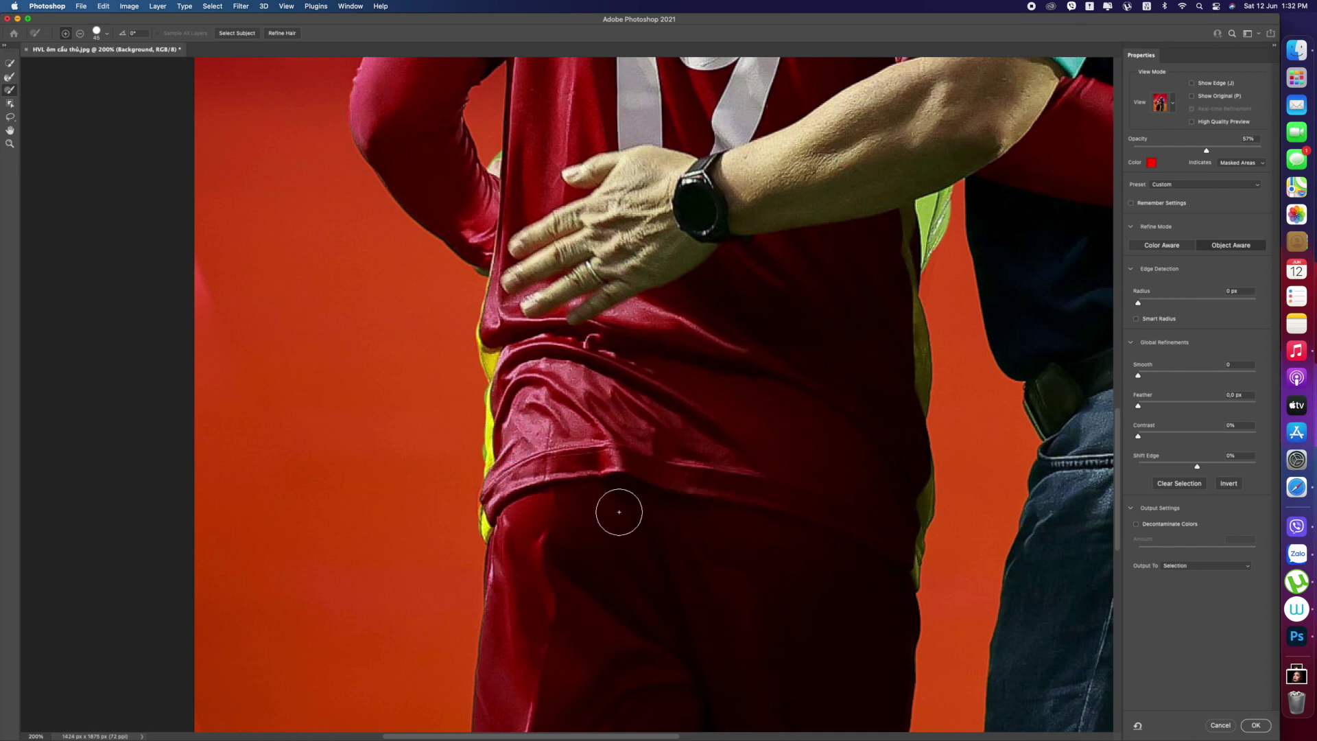
Examine the selection edges around both men's heads, shoulders, arms and waists in the overlay preview.
scroll(603, 531, "up", 8)
scroll(714, 316, "right", 4)
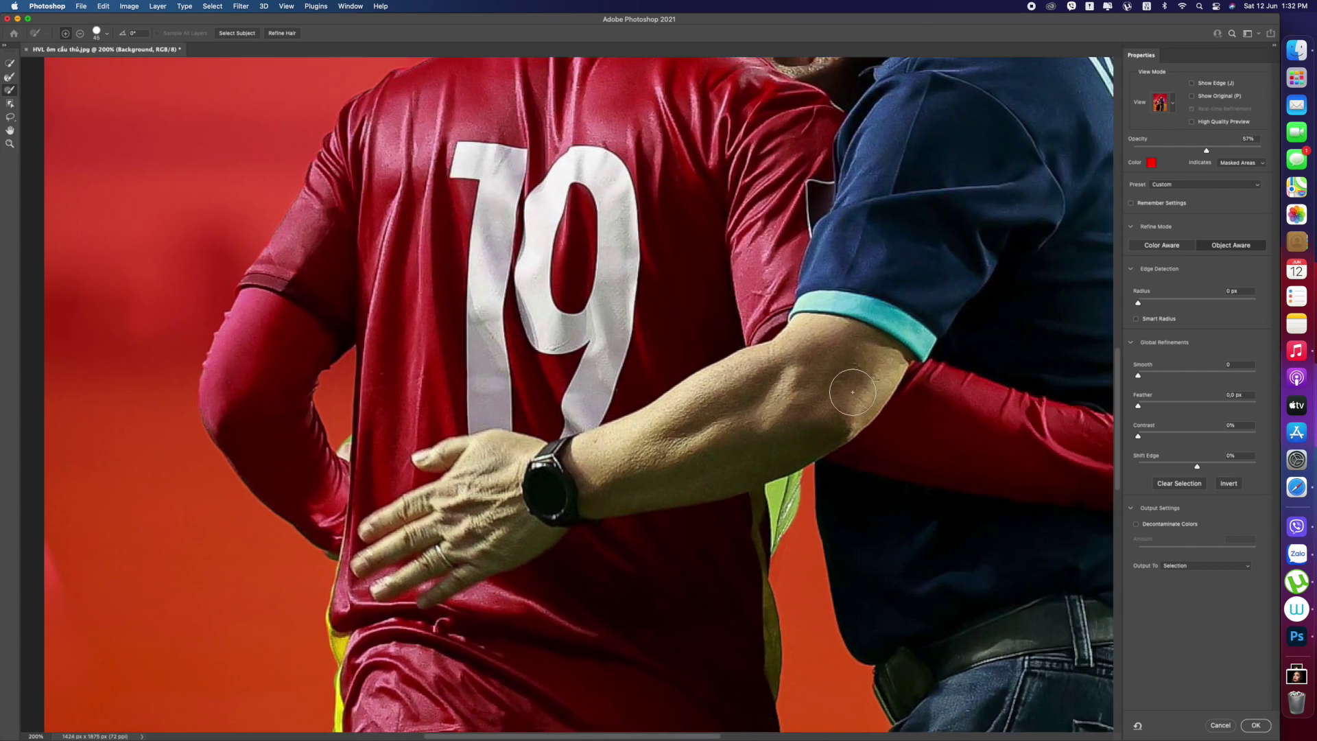
scroll(854, 390, "right", 8)
scroll(854, 391, "down", 2)
scroll(848, 420, "down", 10)
scroll(832, 435, "up", 20)
scroll(832, 436, "down", 2)
scroll(832, 436, "down", 3)
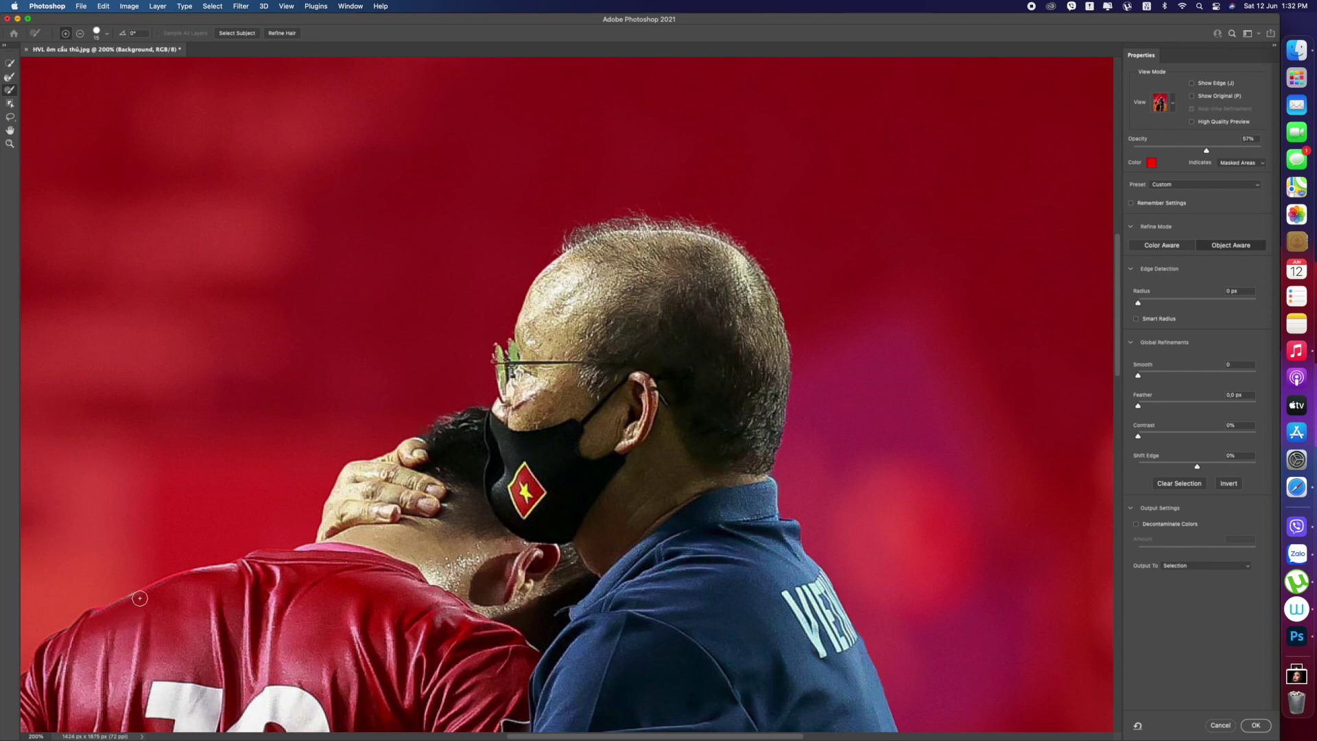
scroll(277, 558, "down", 10)
scroll(276, 559, "left", 5)
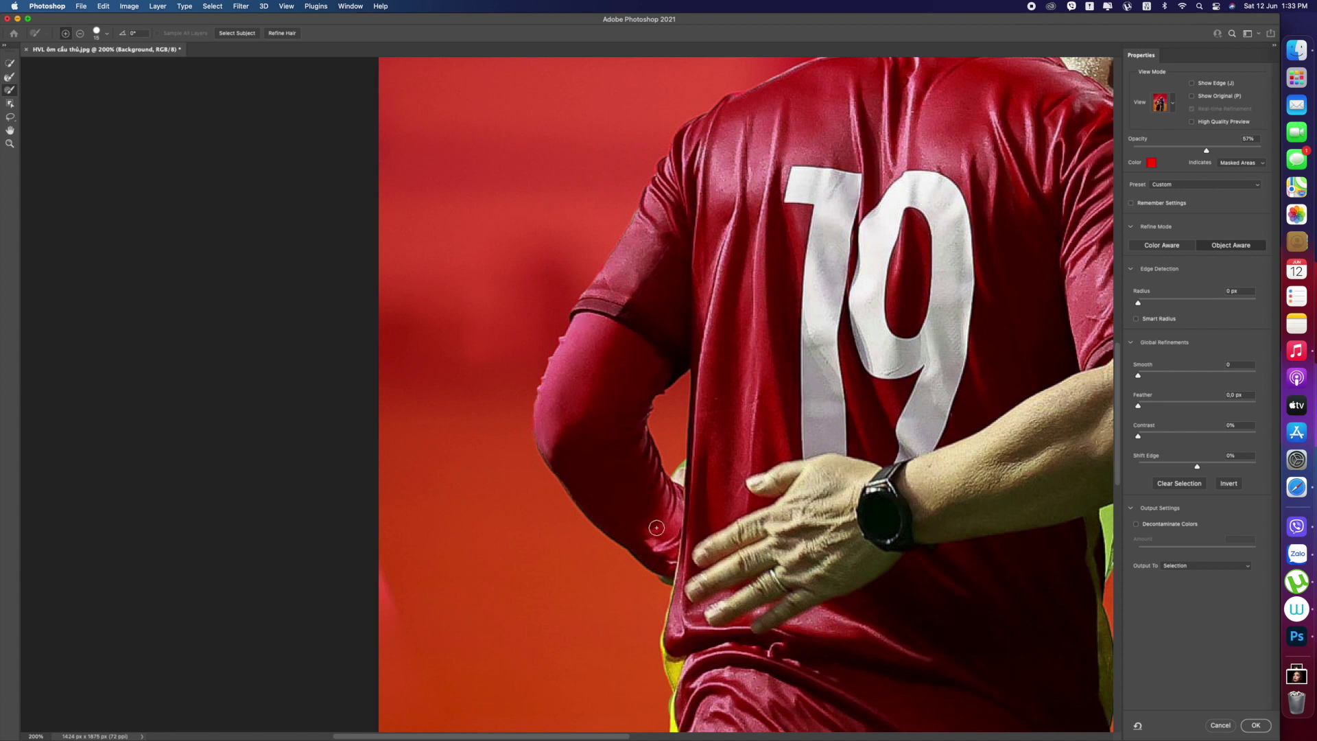
scroll(656, 528, "up", 4)
scroll(657, 528, "right", 4)
scroll(1055, 129, "right", 5)
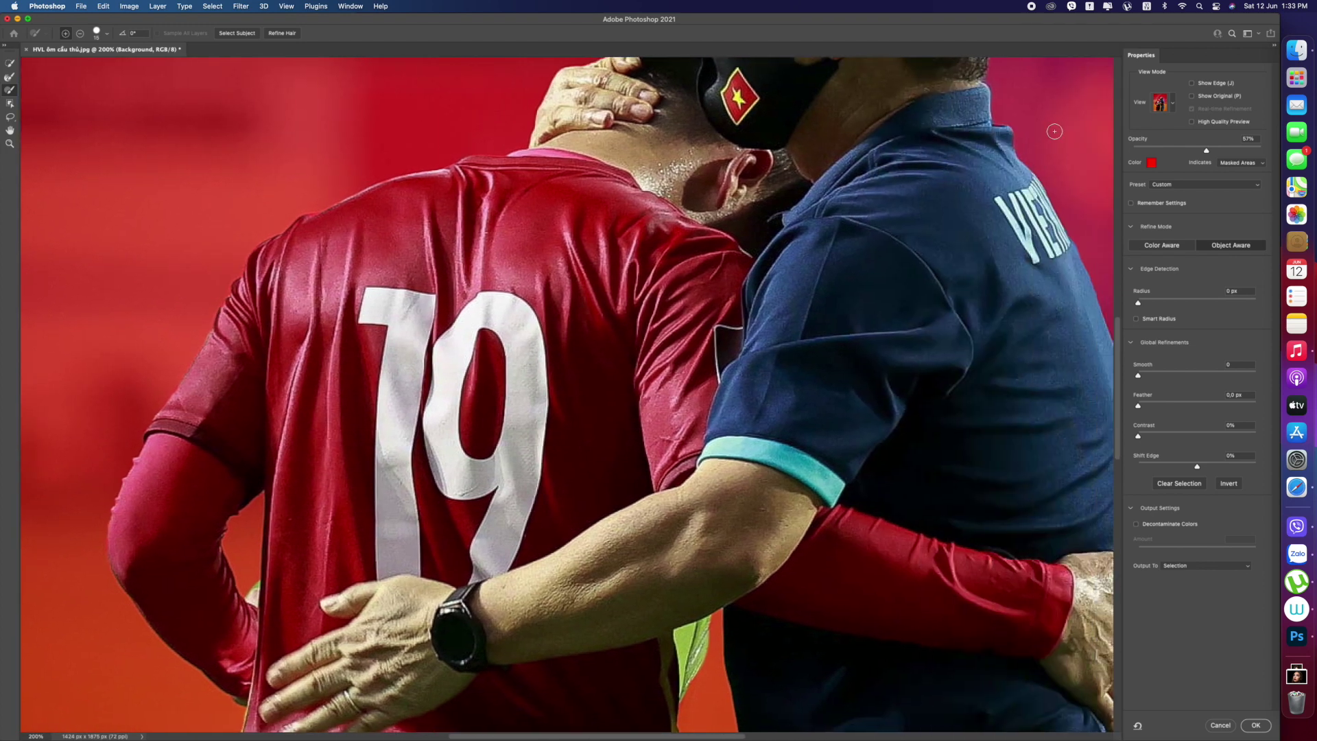
Switch to the Black & White preview and refine the mask edge with slight smoothing, 0.7 px feather and 5% contrast.
left_click(1162, 102)
left_click(1139, 230)
left_click(1139, 438)
mouse_move(1139, 438)
left_mouse_down()
mouse_move(1153, 436)
mouse_move(1143, 407)
mouse_move(1189, 429)
mouse_move(1145, 440)
left_mouse_up()
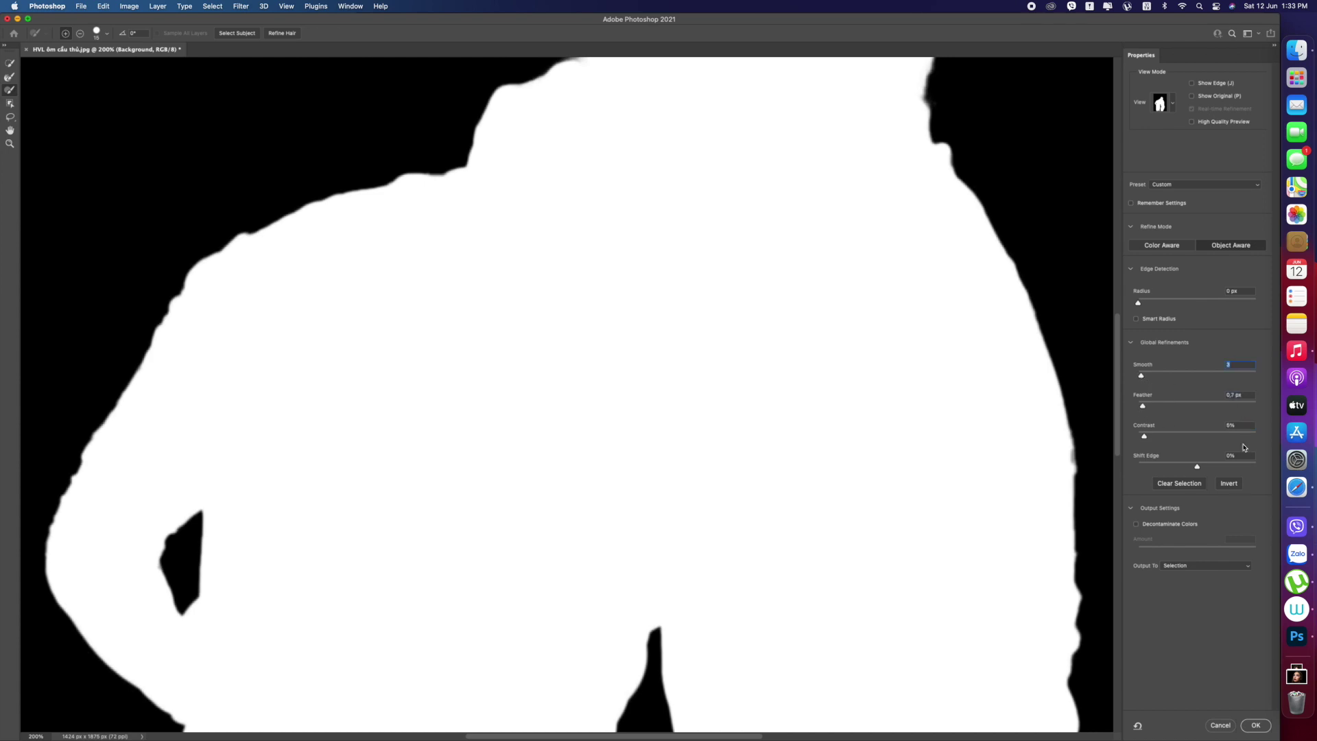
Output the refined selection as a new layer with a layer mask.
left_click(1214, 566)
left_click(1205, 598)
key("Return")
key("z")
left_click_drag(719, 490, 576, 490)
key("v")
left_click_drag(680, 471, 706, 388)
key("super+z")
left_click_drag(707, 484, 729, 404)
key("super+z")
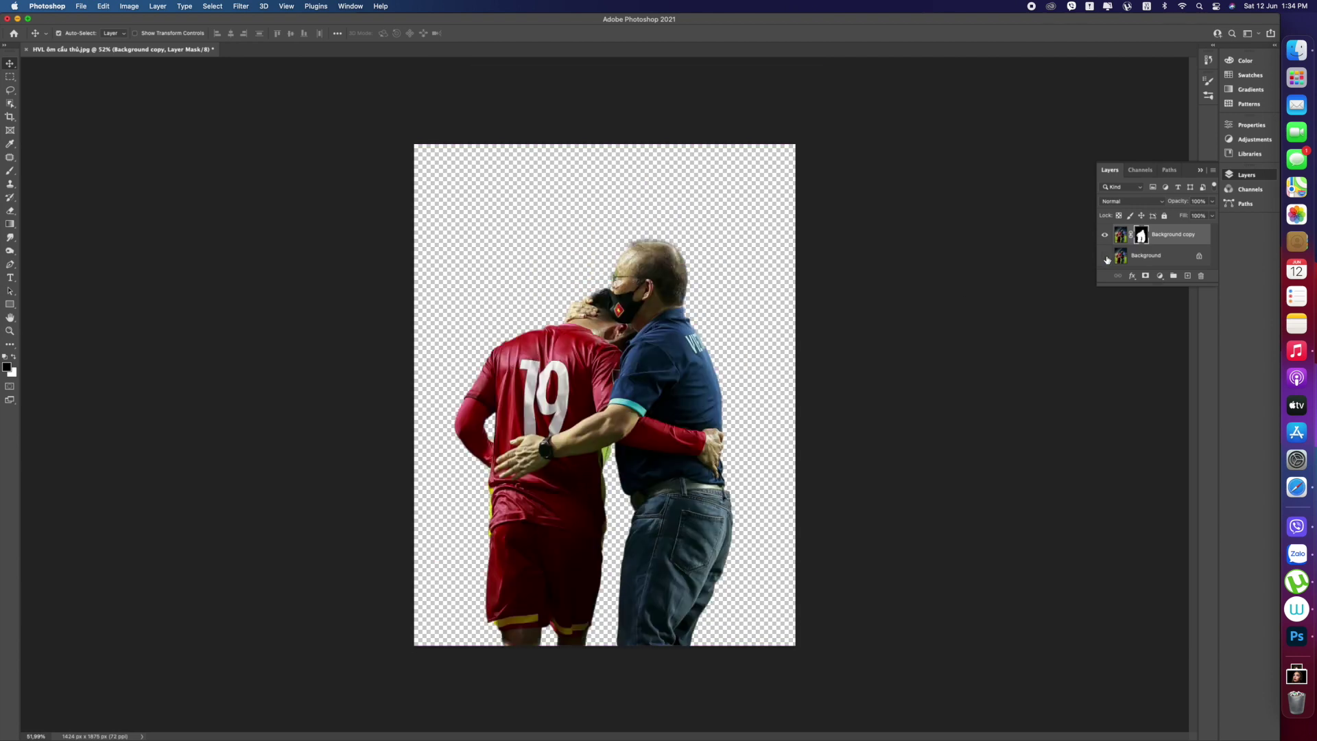
Compare the cutout with the original photo by repeatedly toggling the Background layer's visibility.
left_click(1105, 256)
left_click(1106, 257)
left_click(1106, 257)
left_click(1105, 257)
left_click(1106, 258)
left_click(1105, 257)
left_click(1106, 257)
left_click(1105, 258)
left_click(1105, 257)
left_click(1105, 258)
left_click(1106, 258)
left_click(1105, 258)
Add a new layer directly above the Background layer and fill it with black.
left_click(1170, 257)
left_click(1187, 277)
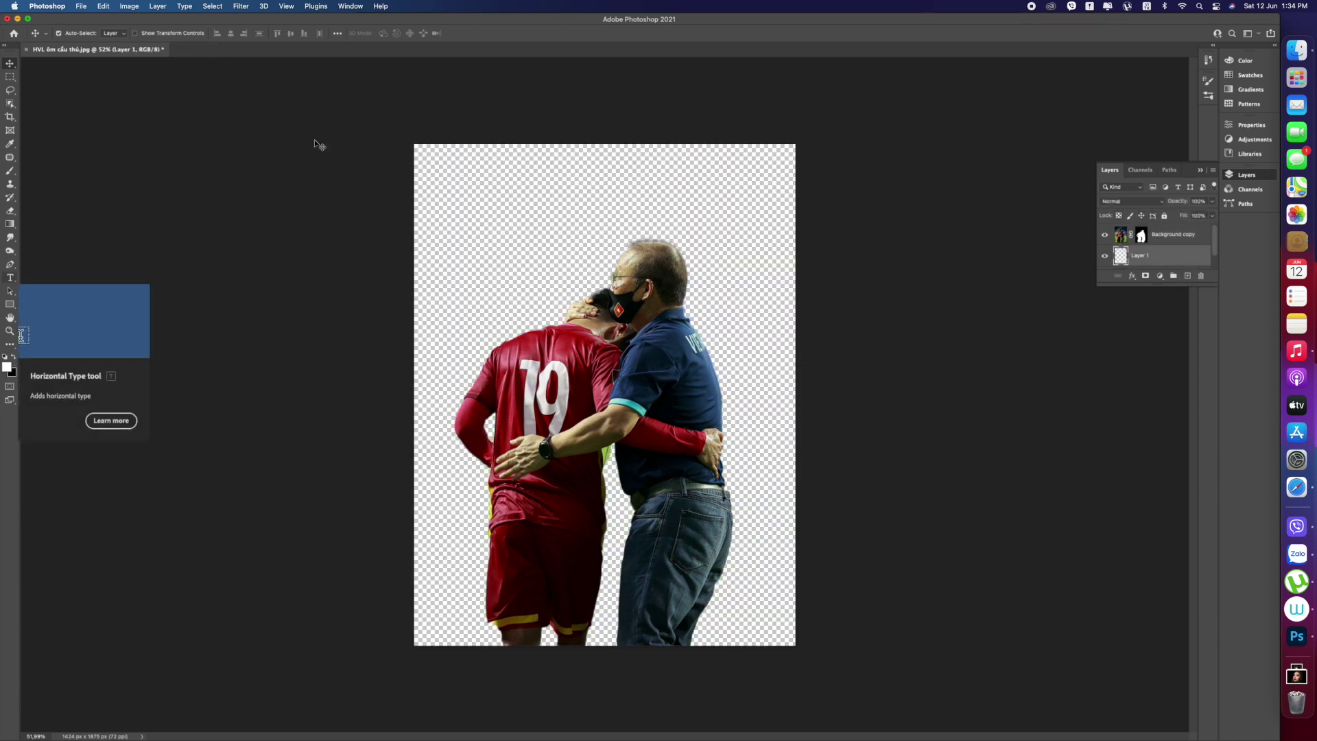
key("super+BackSpace")
Examine the cutout's edges against the black fill, from the heads down to the waists and trousers.
key("z")
left_click_drag(724, 470, 768, 486)
left_click_drag(662, 280, 676, 377)
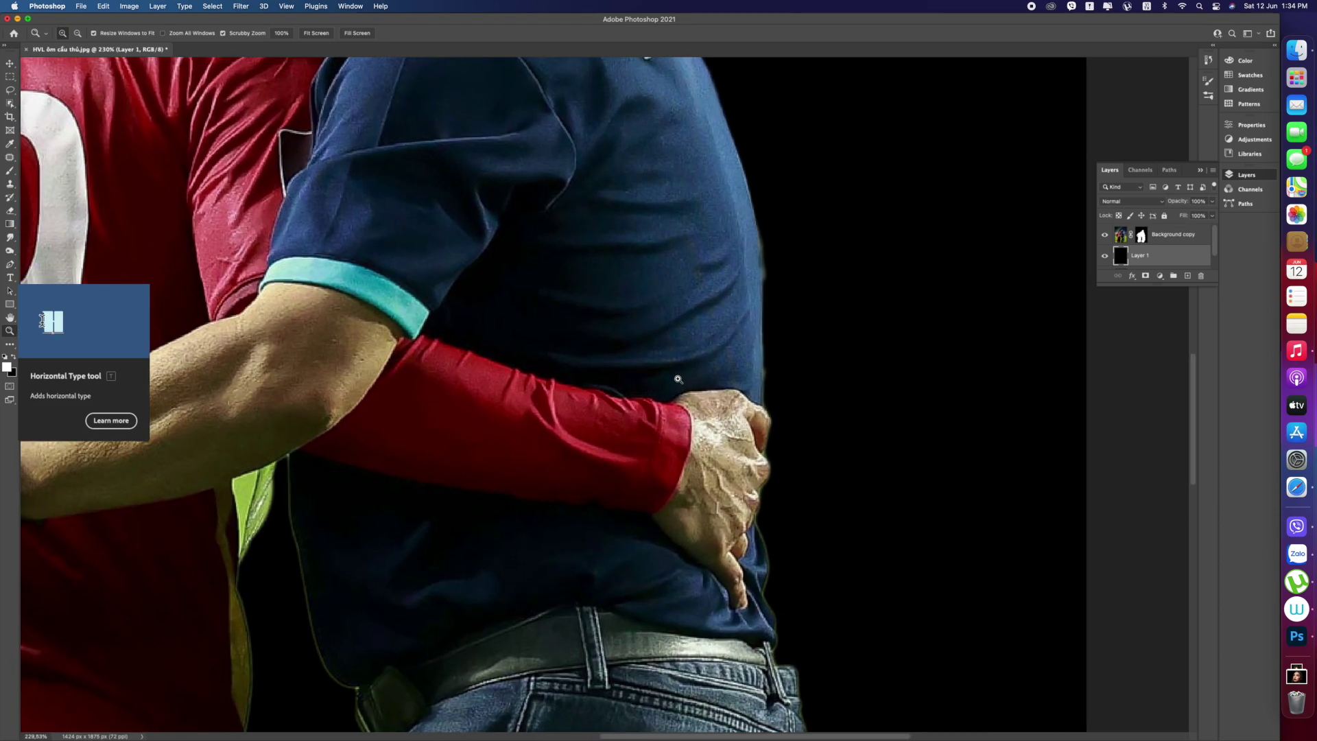
left_click_drag(592, 277, 588, 285)
scroll(604, 285, "up", 10)
scroll(607, 283, "up", 2)
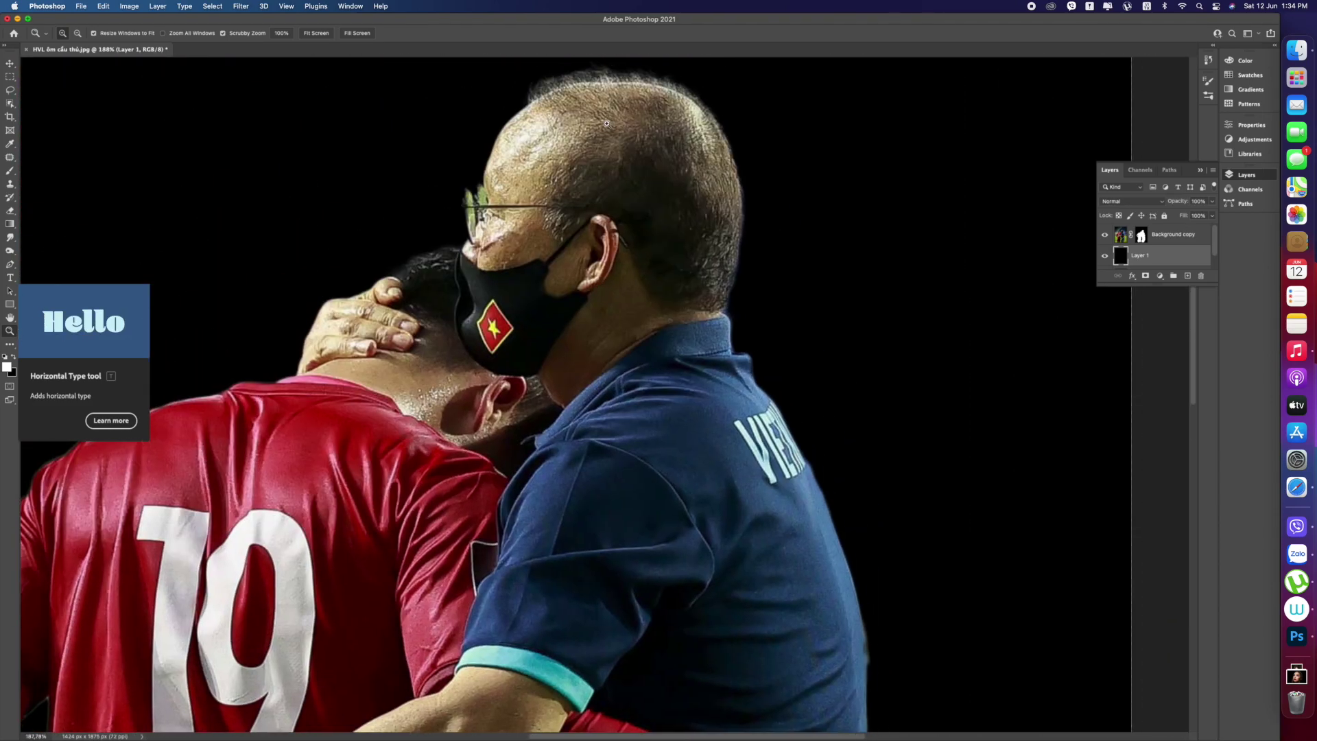
scroll(570, 342, "down", 15)
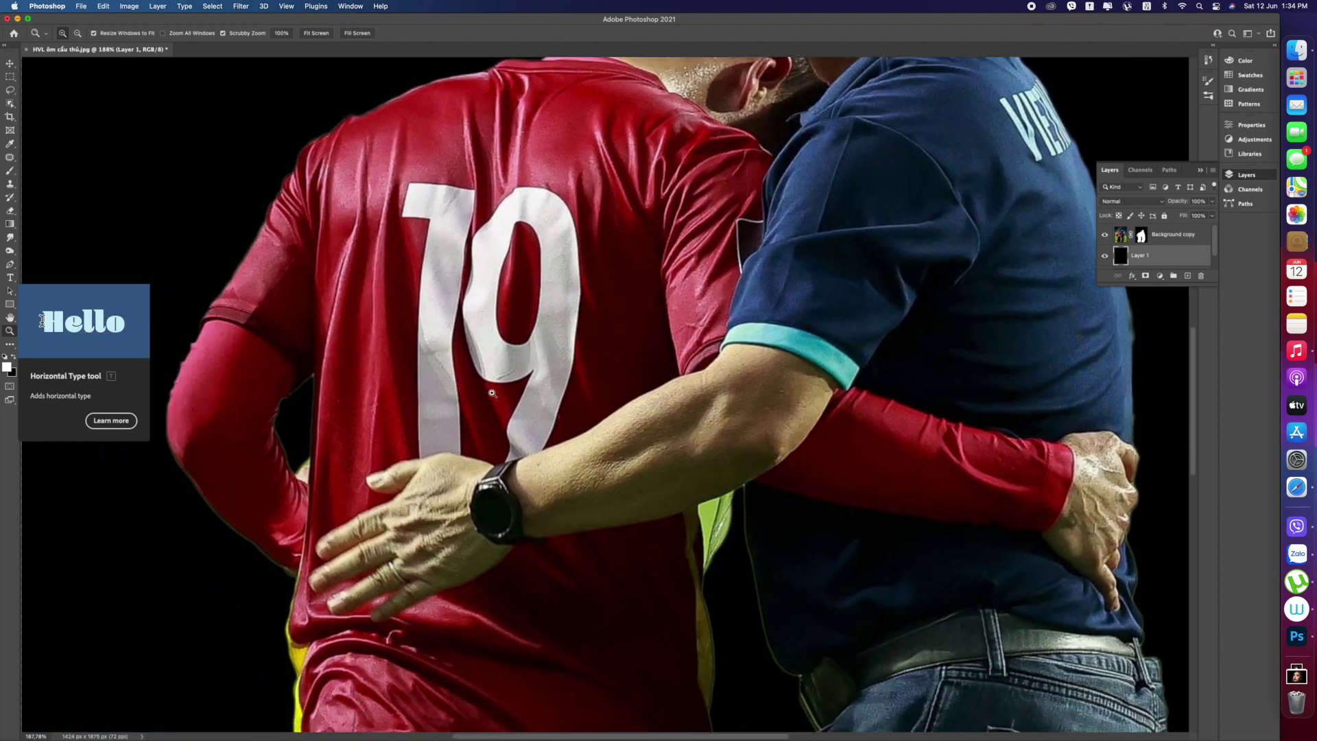
scroll(486, 396, "down", 6)
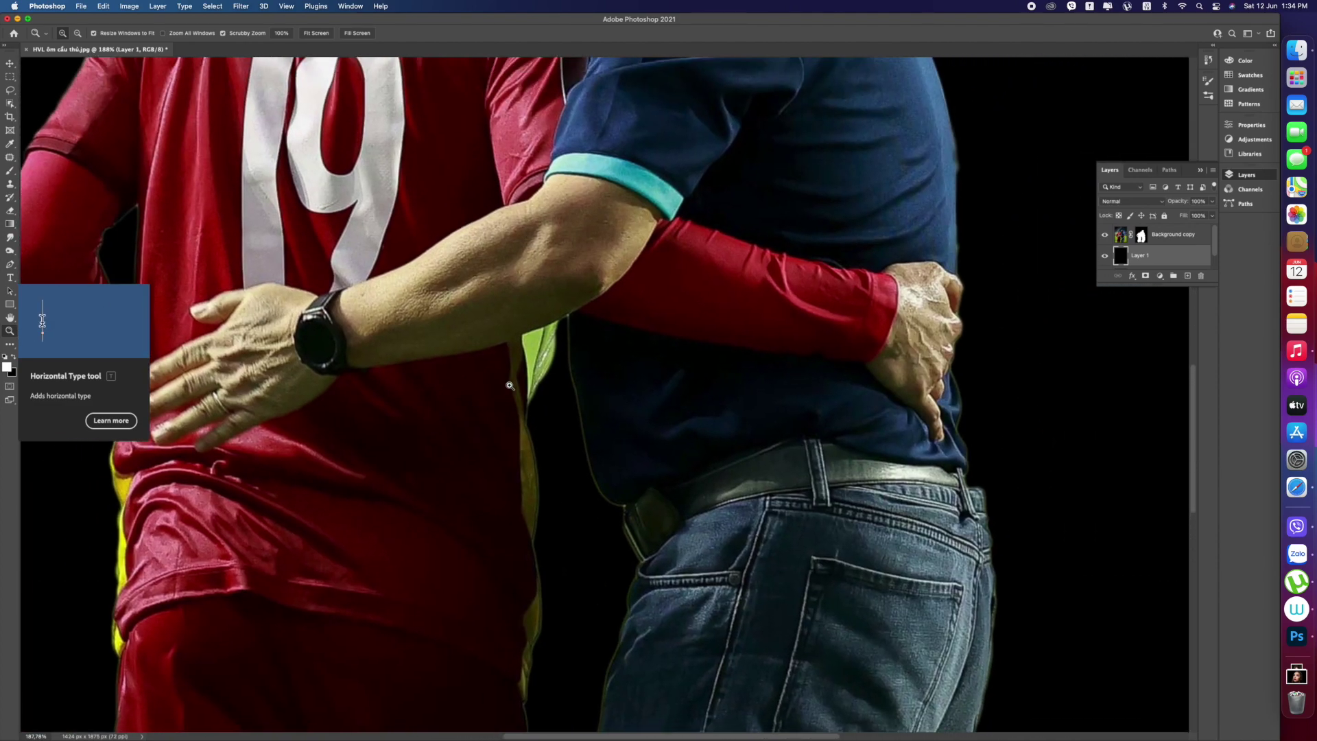
scroll(511, 376, "down", 5)
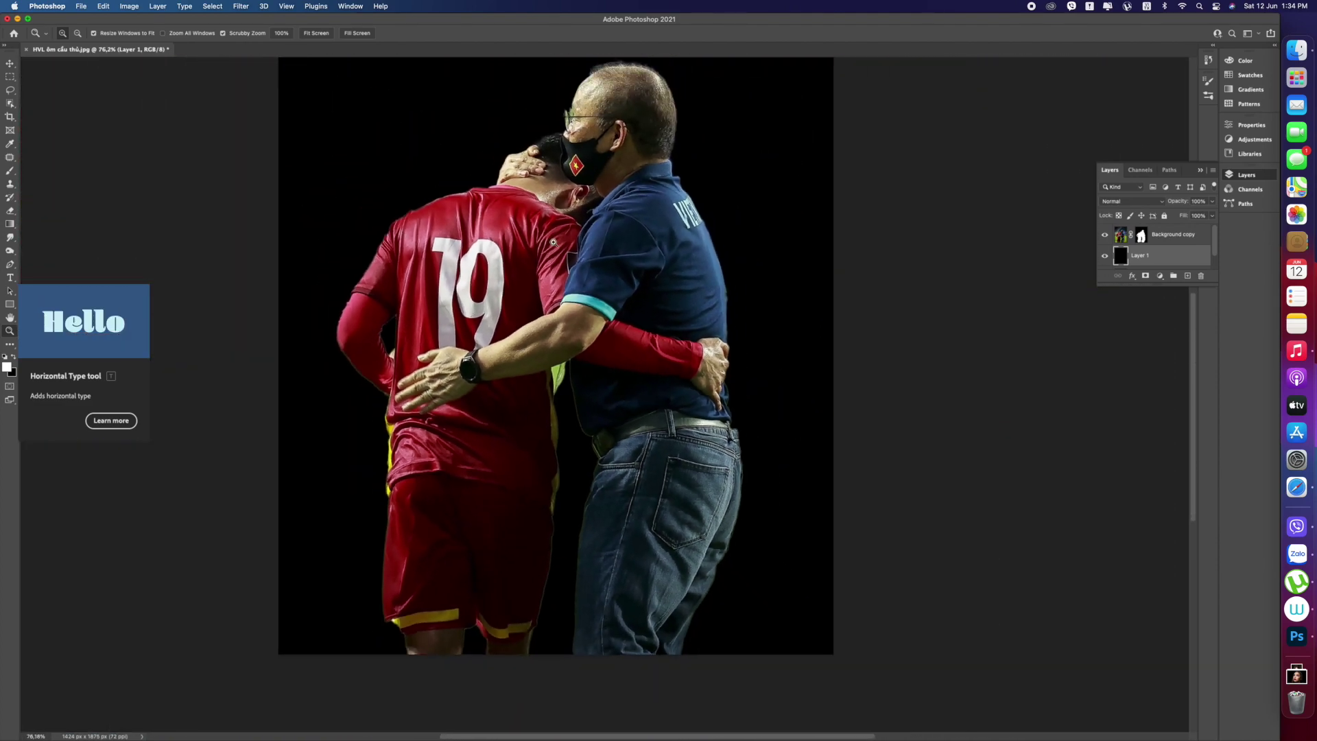
scroll(648, 342, "up", 3)
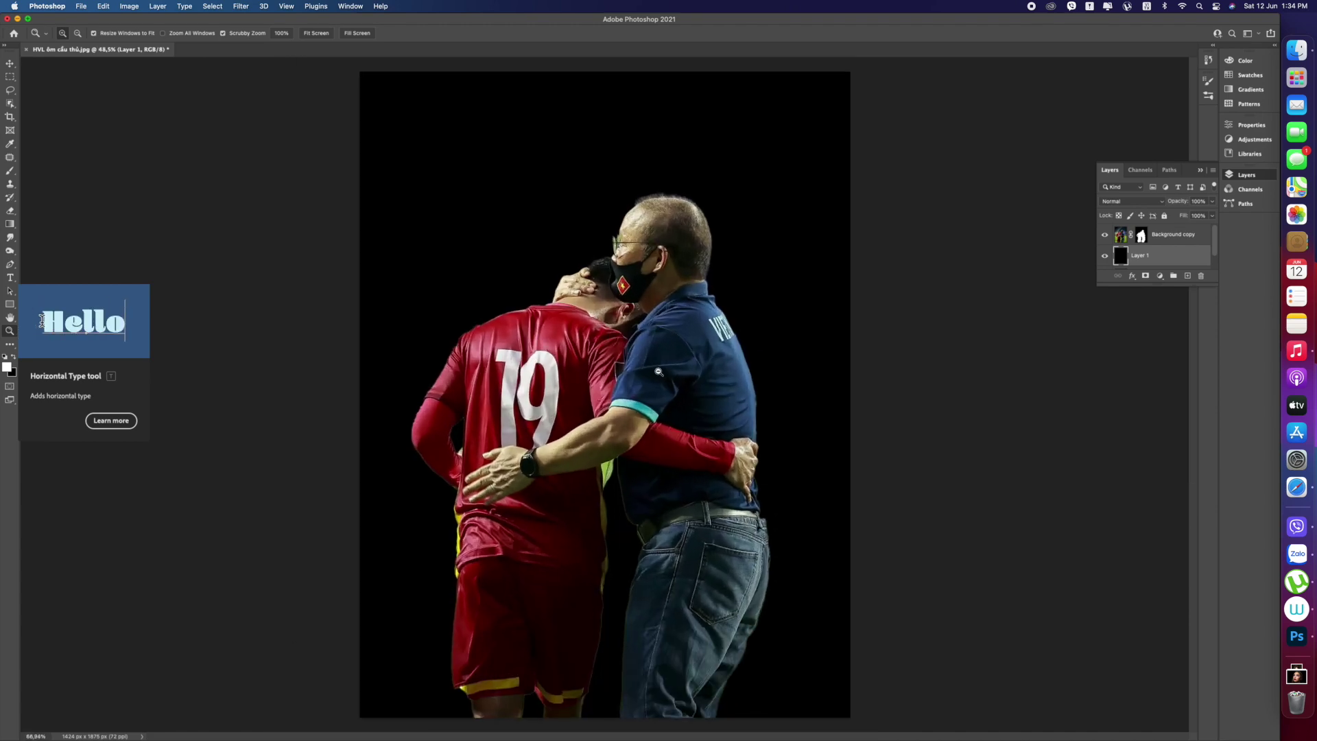
left_click(116, 424)
left_click(555, 202)
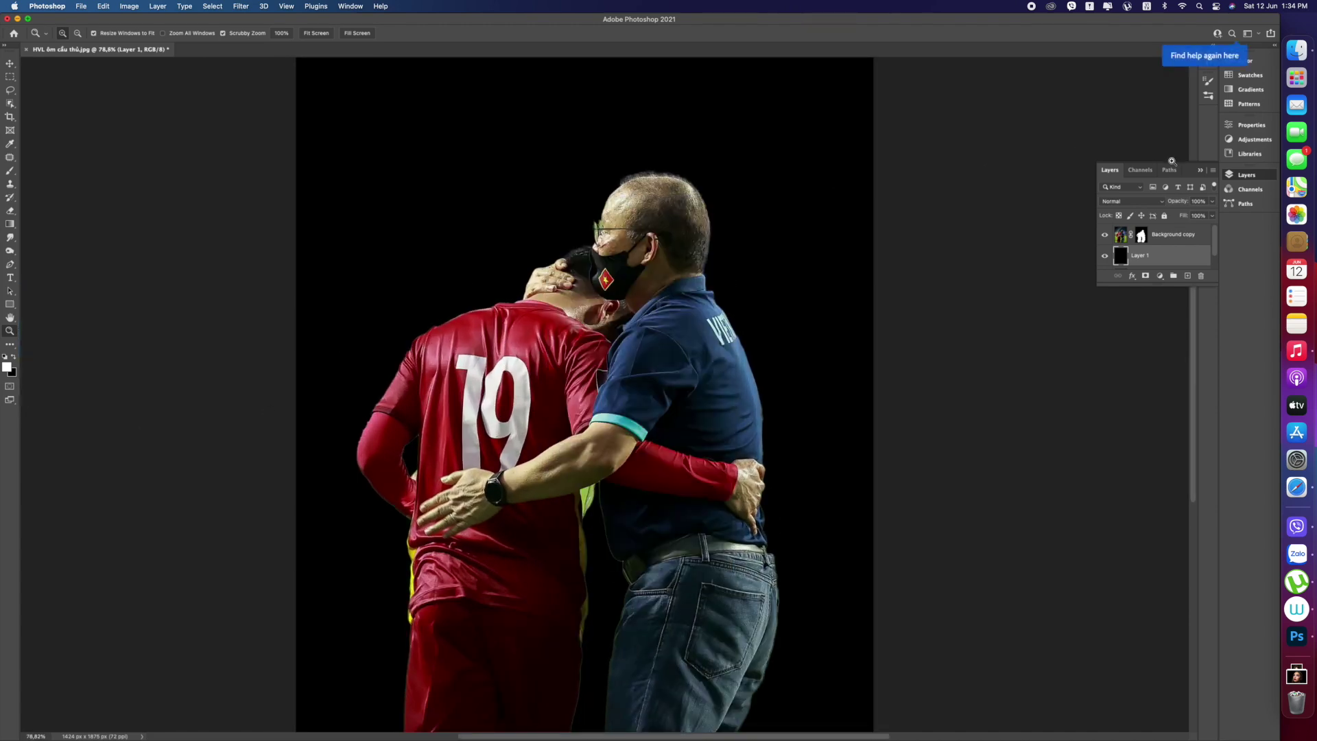
left_click(1200, 170)
left_click_drag(741, 405, 727, 537)
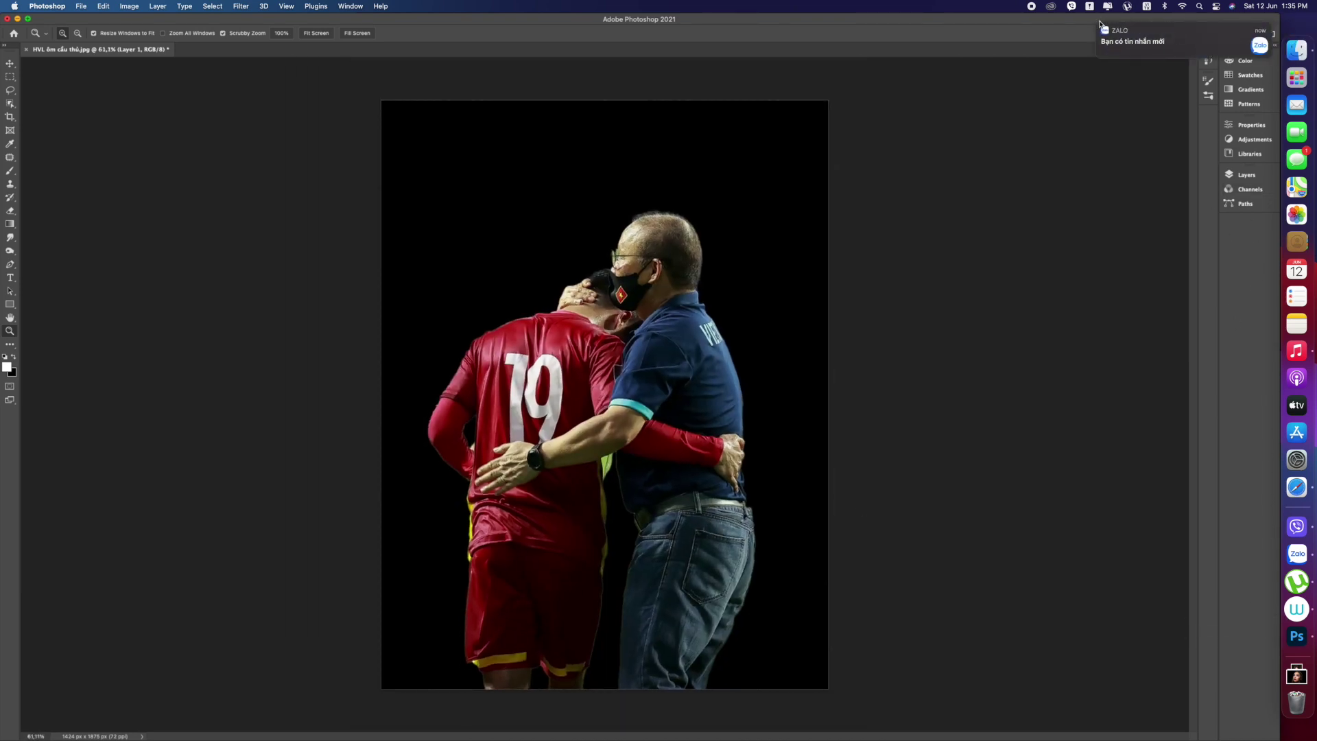
Choose the cloud-shaped brush from the brush presets.
left_click(1208, 96)
left_click_drag(1195, 164, 1195, 205)
left_click(1056, 278)
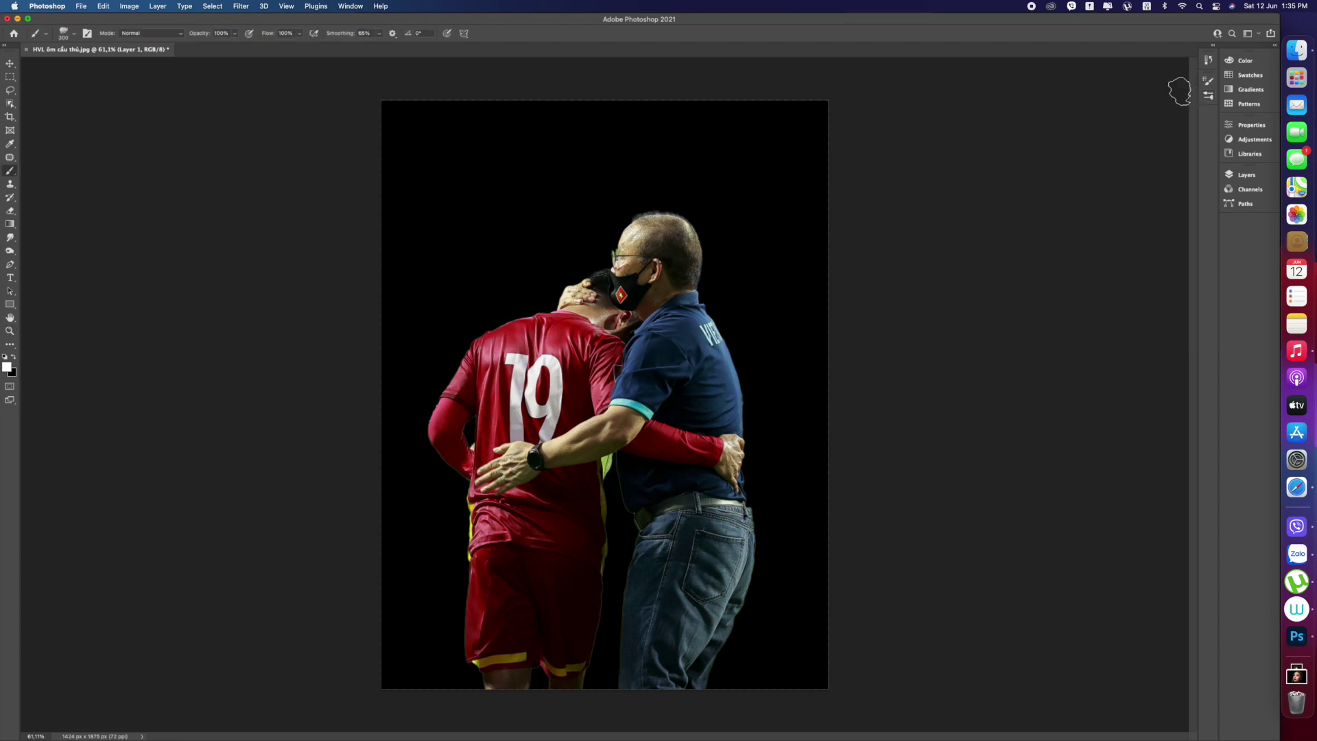
Replace the black layer with a new layer above Background and fill it with dark red #660000.
left_click(1246, 175)
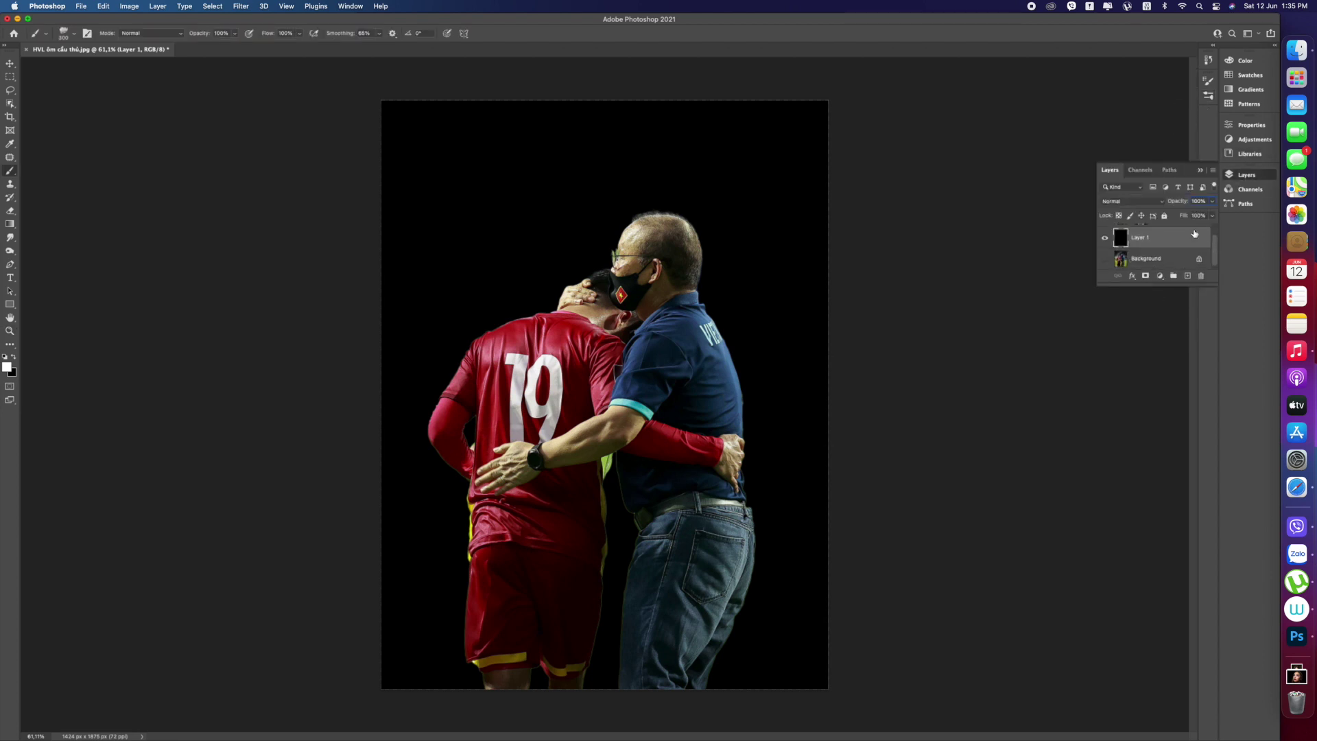
left_click(1187, 276)
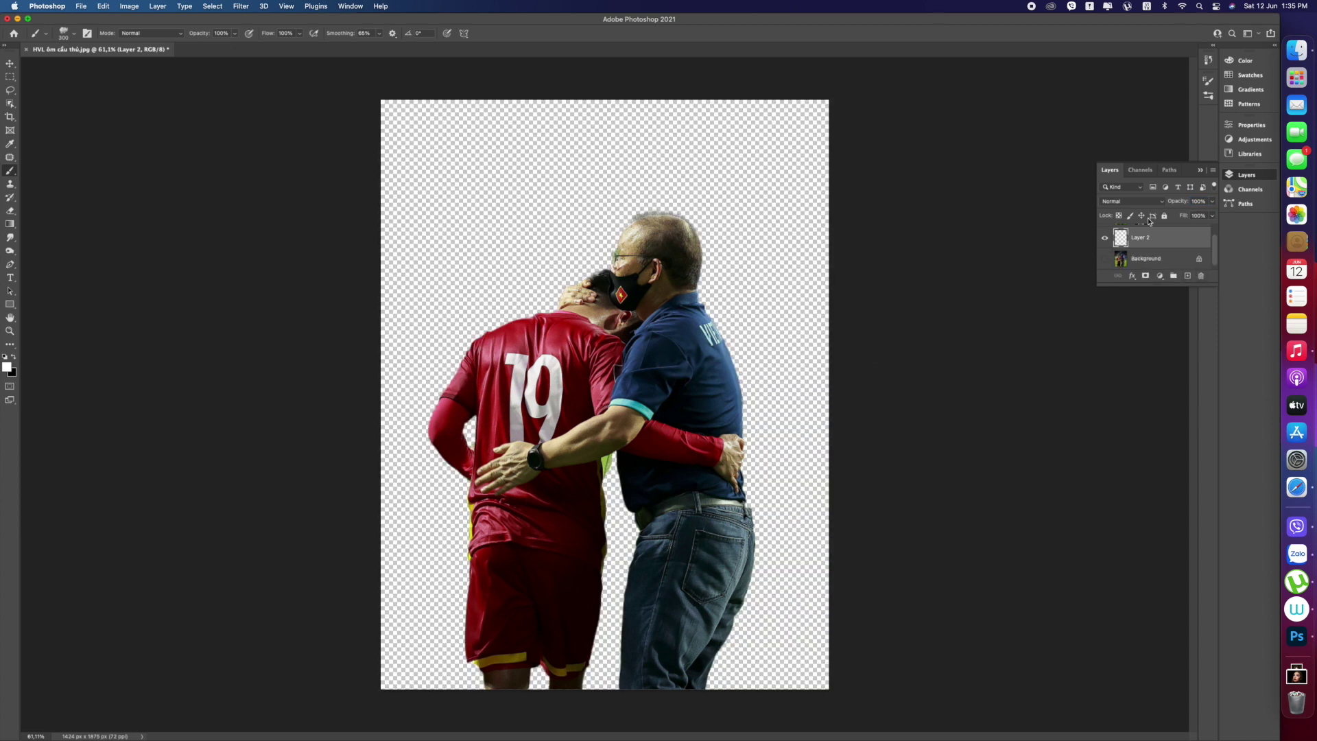
left_click(11, 371)
left_click_drag(878, 261, 897, 273)
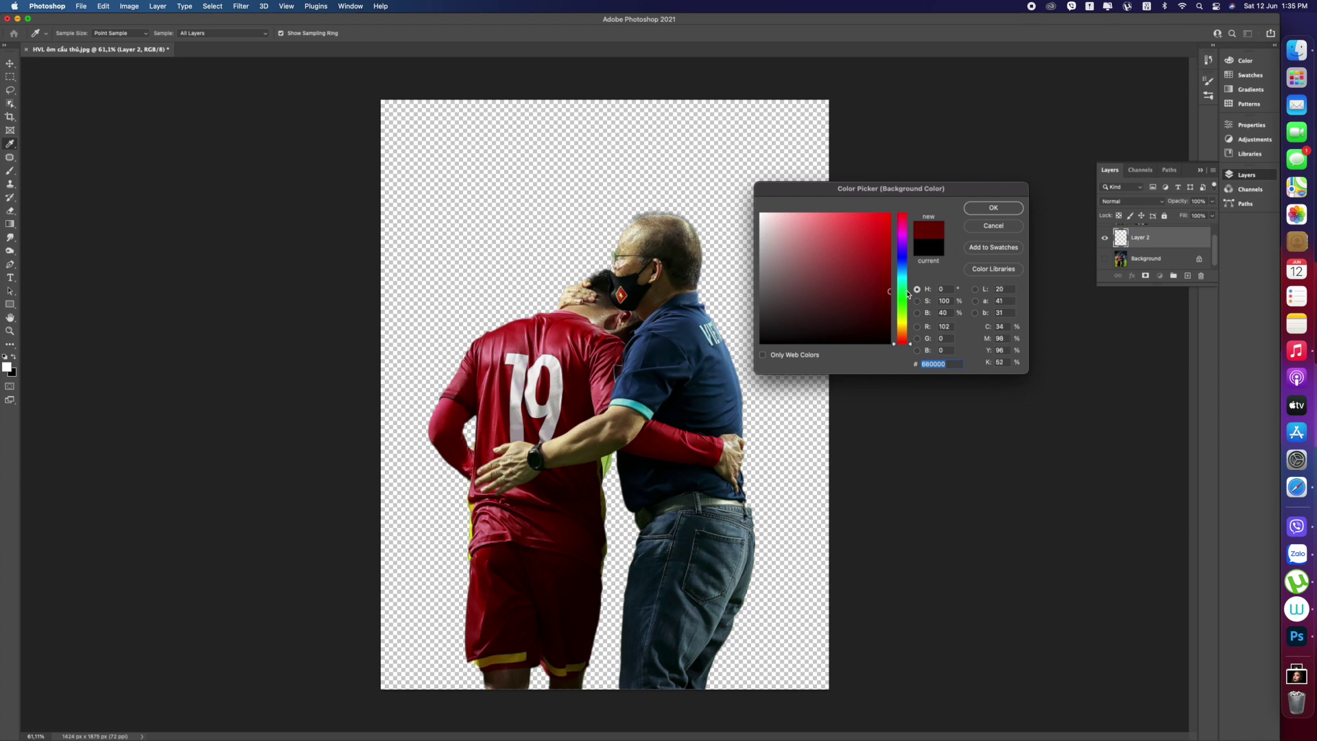
left_click(991, 206)
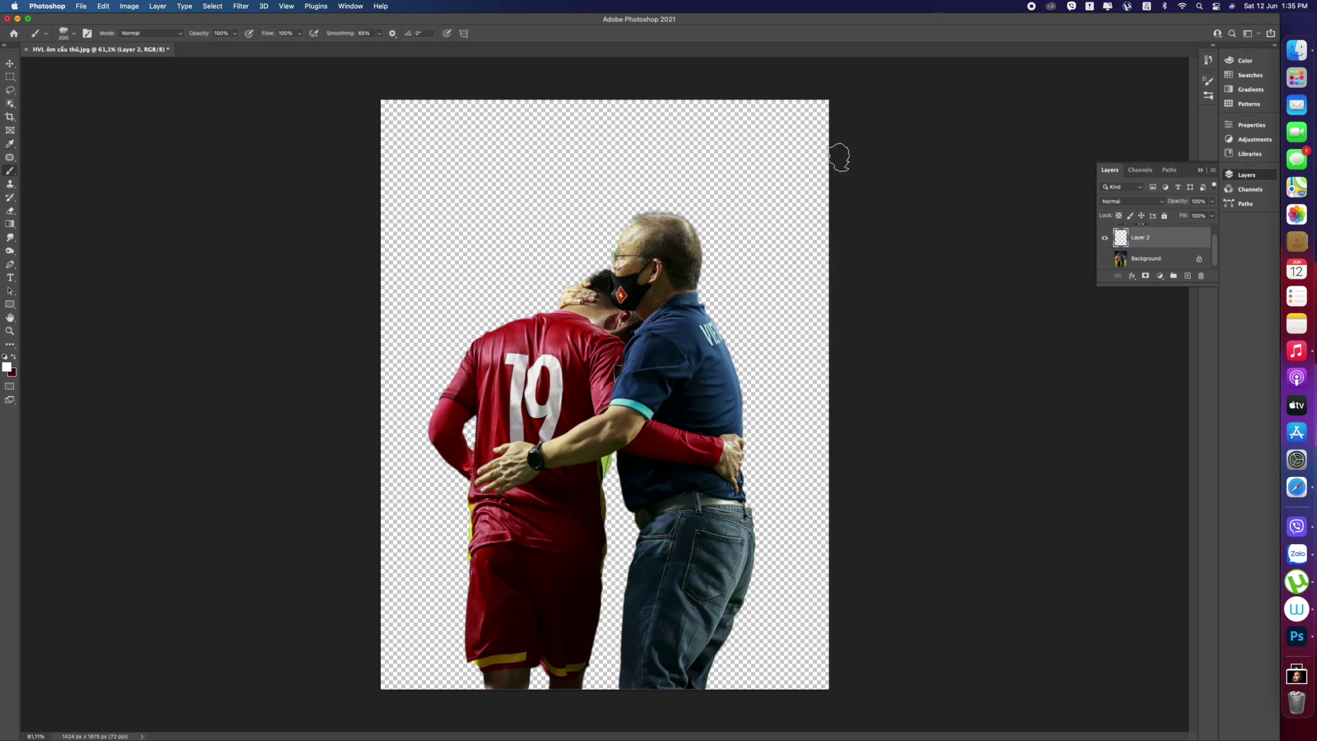
key("super+BackSpace")
Add a new layer above the cutout and paint bright red smoke over the image's lower right area.
left_click(1188, 277)
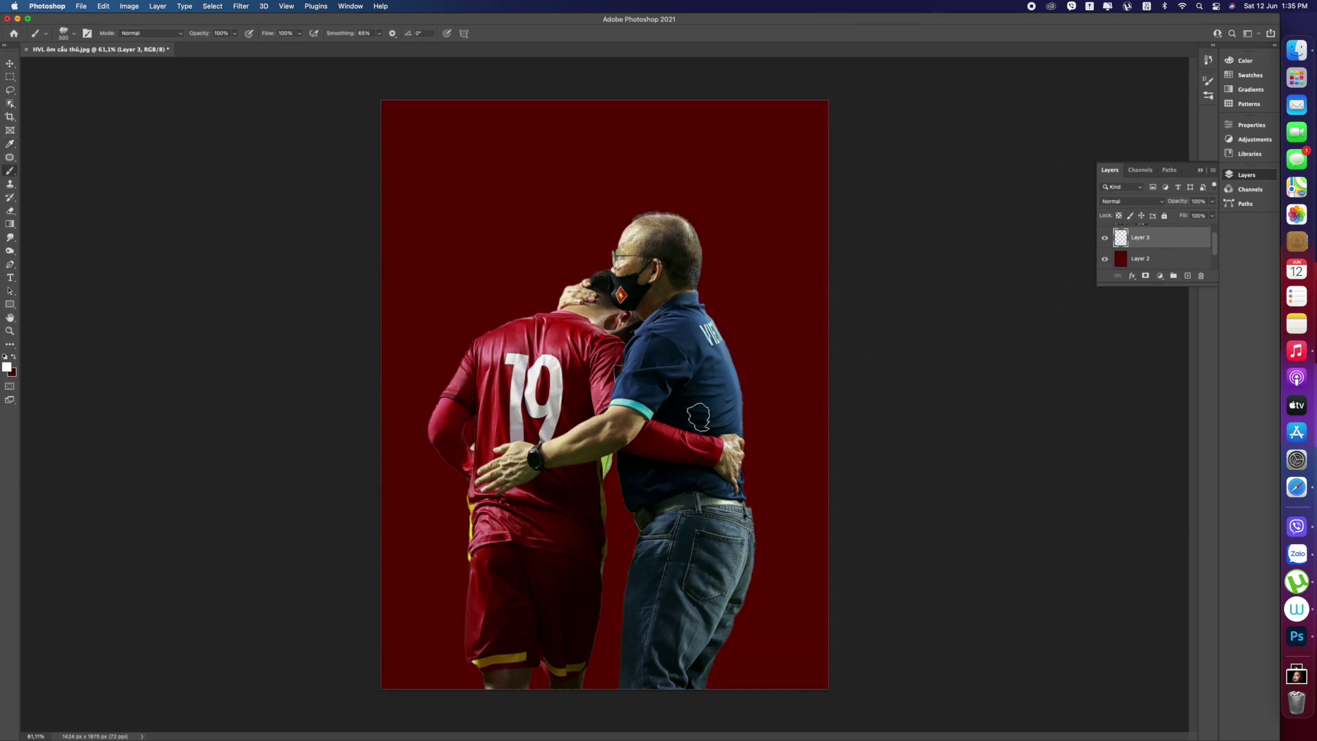
left_click_drag(1219, 244, 1167, 230)
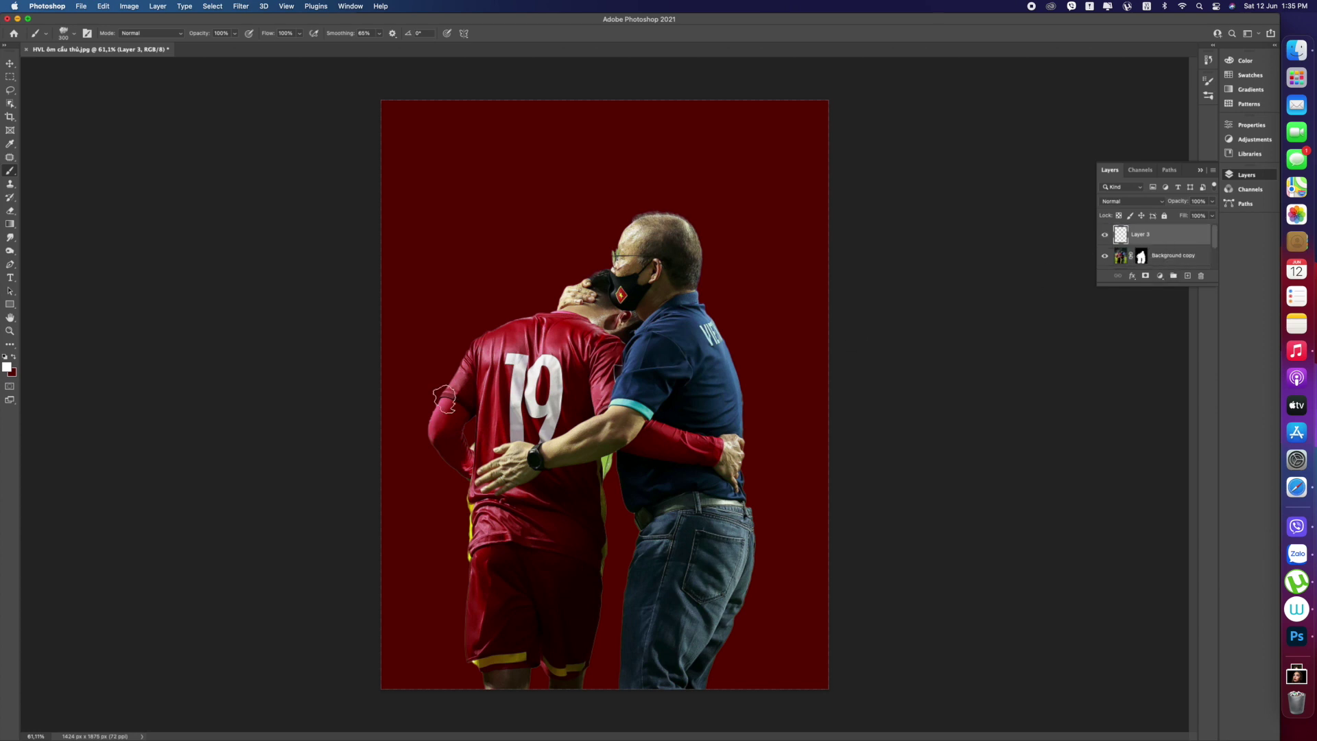
left_click(7, 367)
left_click_drag(888, 215, 903, 208)
left_click(990, 208)
left_click(768, 693)
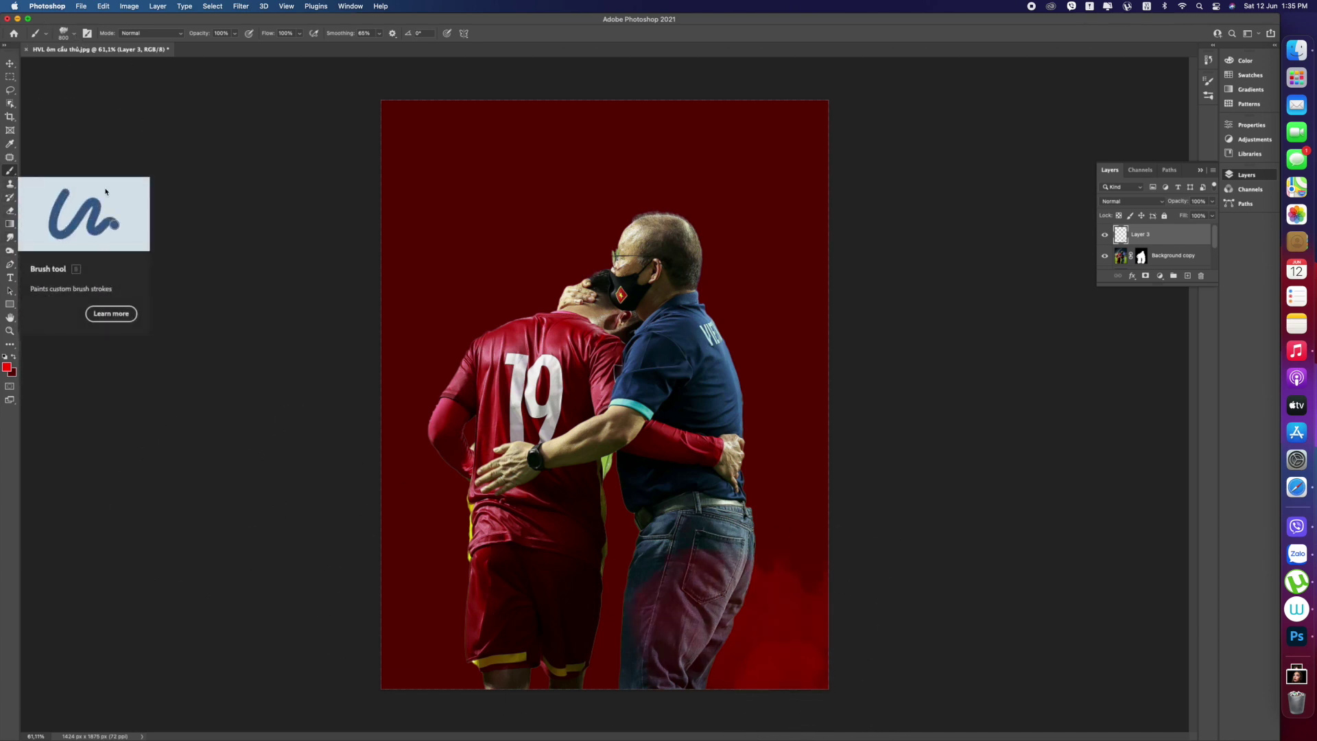
Review the cloud-shaped brush among the available brush presets.
left_click(73, 34)
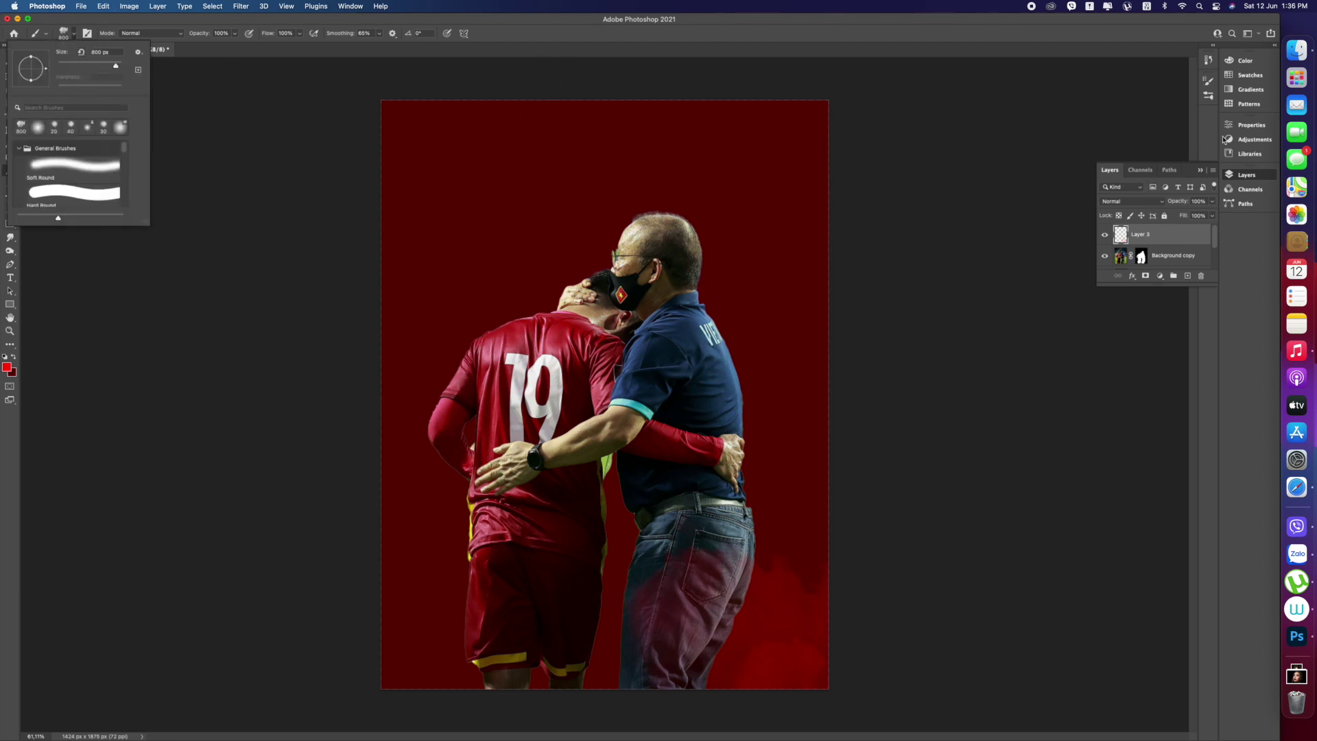
left_click(1209, 80)
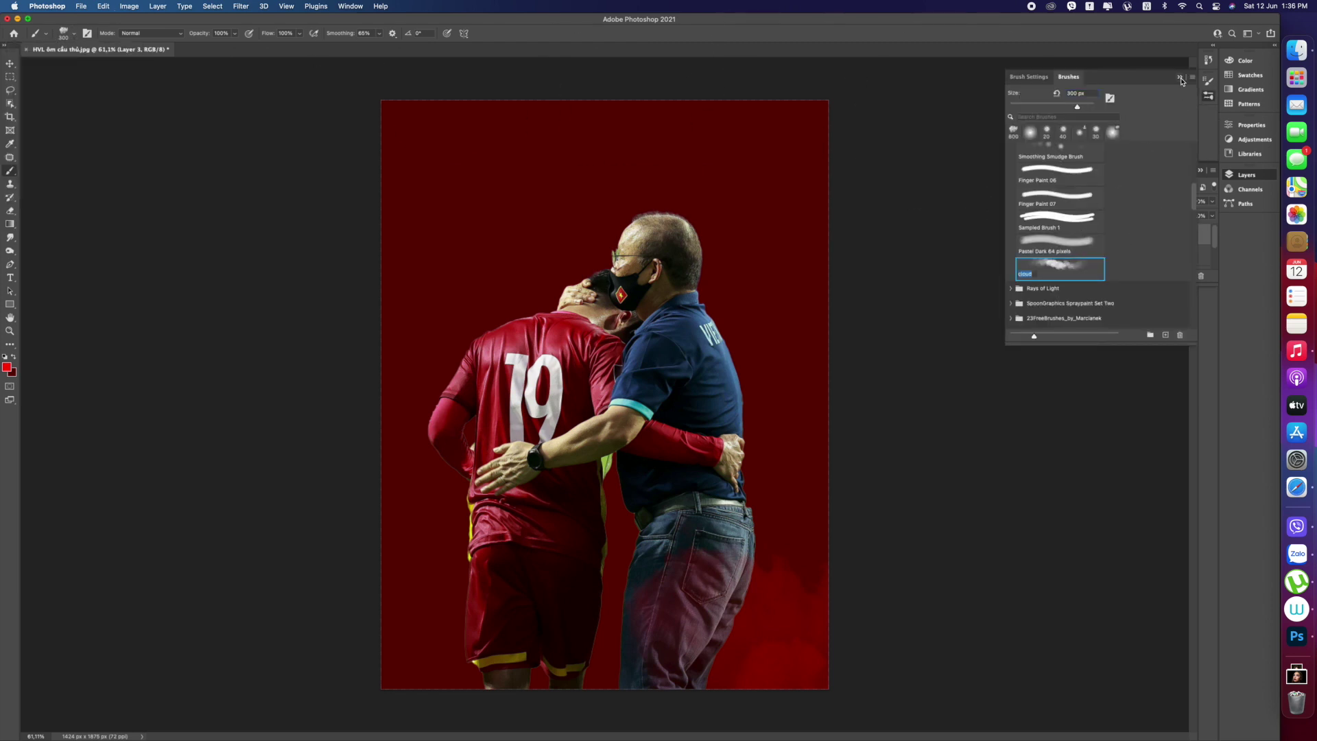
left_click(1180, 74)
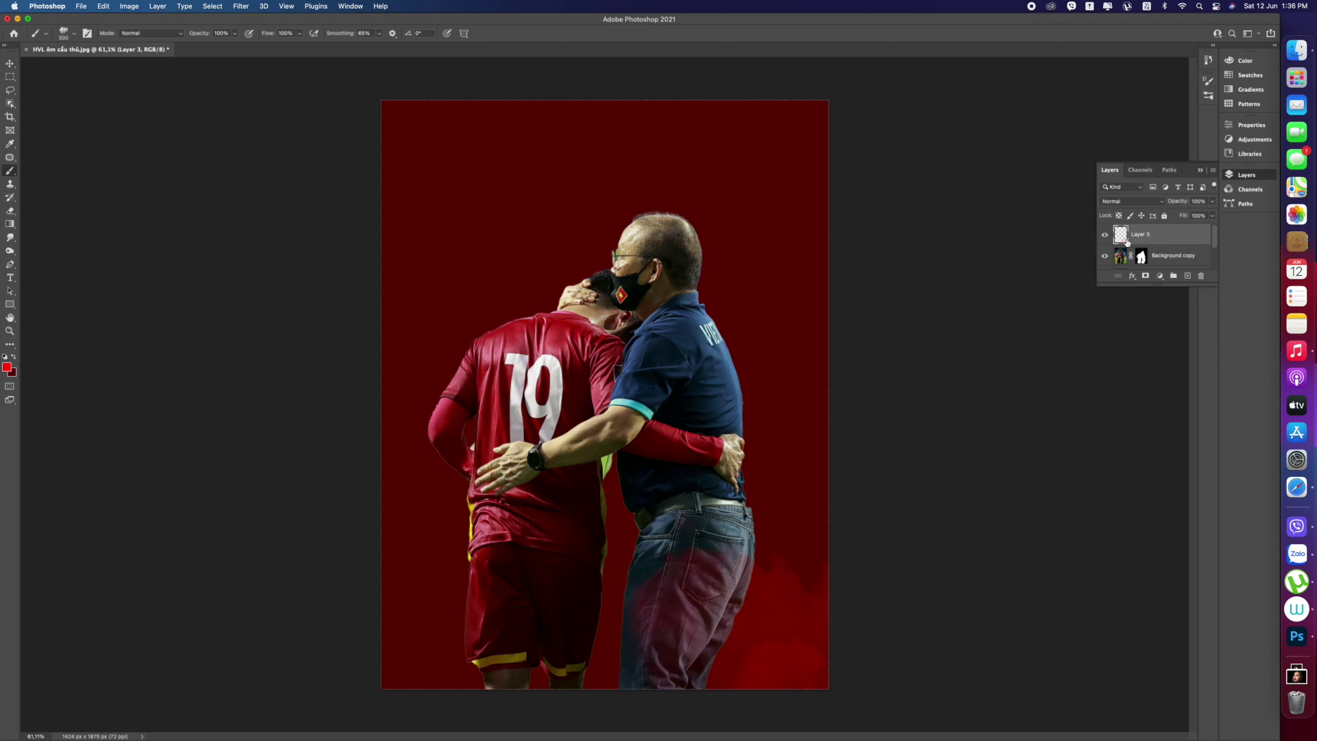
Paint red smoke across the image's lower part and over the men's legs, enlarging the brush and lowering its opacity to 50%.
left_click(234, 34)
left_click(545, 700)
mouse_move(604, 648)
left_mouse_down()
mouse_move(647, 682)
mouse_move(885, 664)
mouse_move(588, 706)
mouse_move(835, 546)
mouse_move(550, 694)
mouse_move(466, 681)
mouse_move(544, 685)
mouse_move(439, 706)
mouse_move(594, 632)
mouse_move(882, 382)
mouse_move(833, 553)
left_mouse_up()
key("bracketright")
key("bracketright")
key("bracketright")
key("5")
left_click(547, 632)
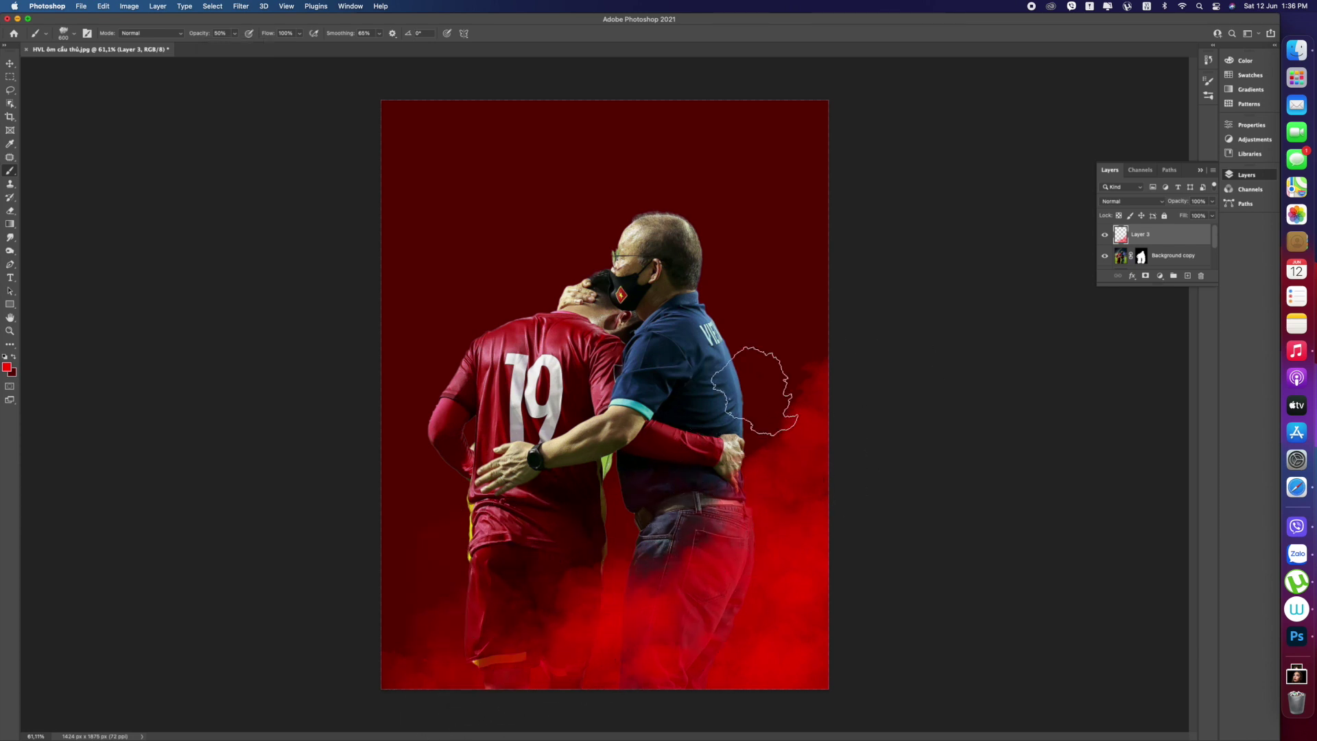
Add a new layer between the dark red fill and the cutout and paint red smoke across the upper background.
scroll(1216, 245, "down", 1)
left_click(1175, 258)
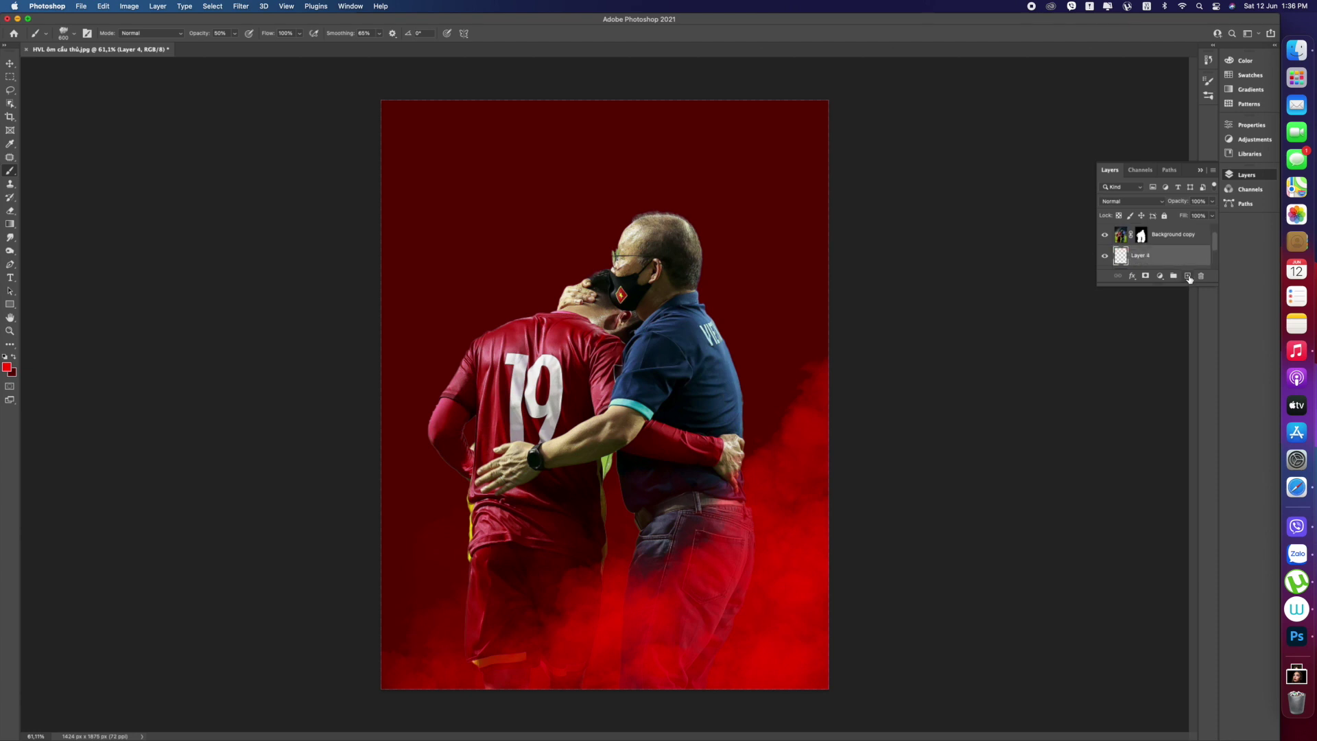
left_click(401, 129)
left_click(403, 109)
left_click(477, 127)
left_click(531, 161)
left_click(439, 275)
left_click(739, 107)
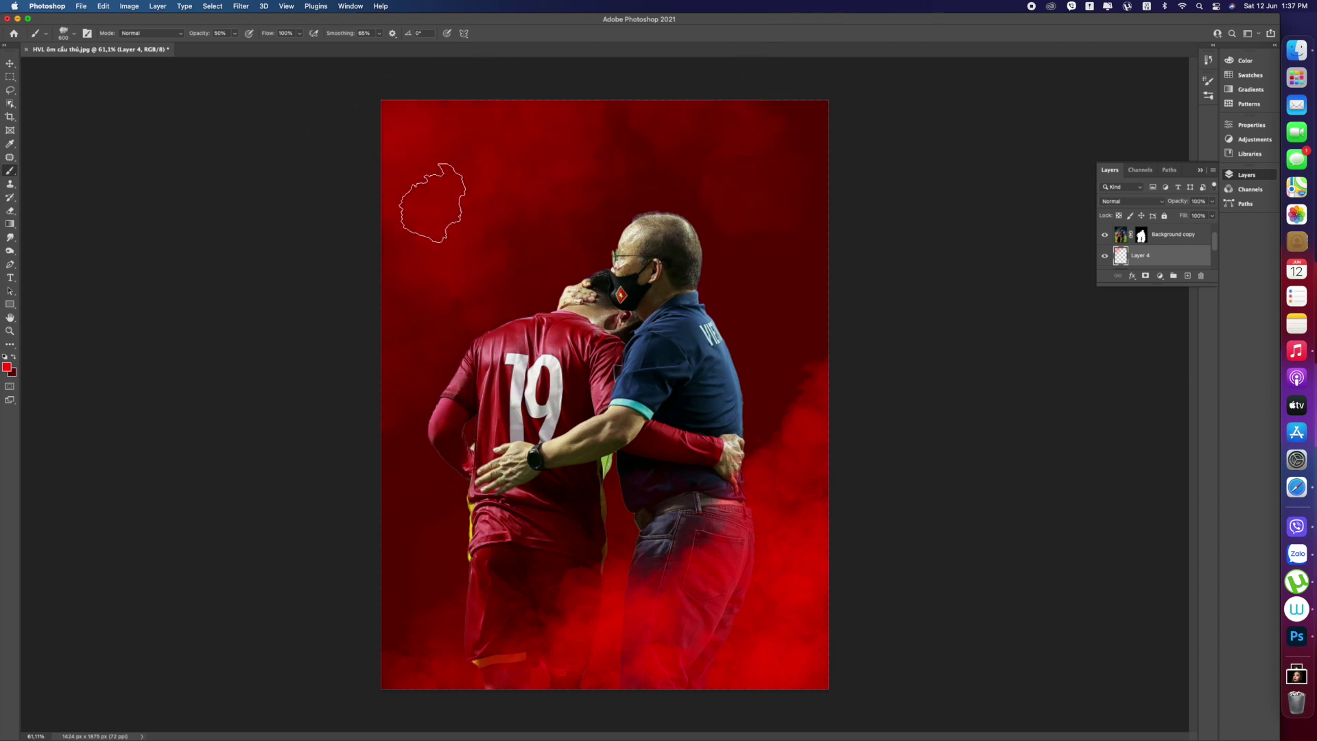
Paint dark red 300000 at 76% brush opacity on the dark red fill layer, behind the men's waists.
left_click_drag(1214, 245, 1216, 257)
left_click(1173, 262)
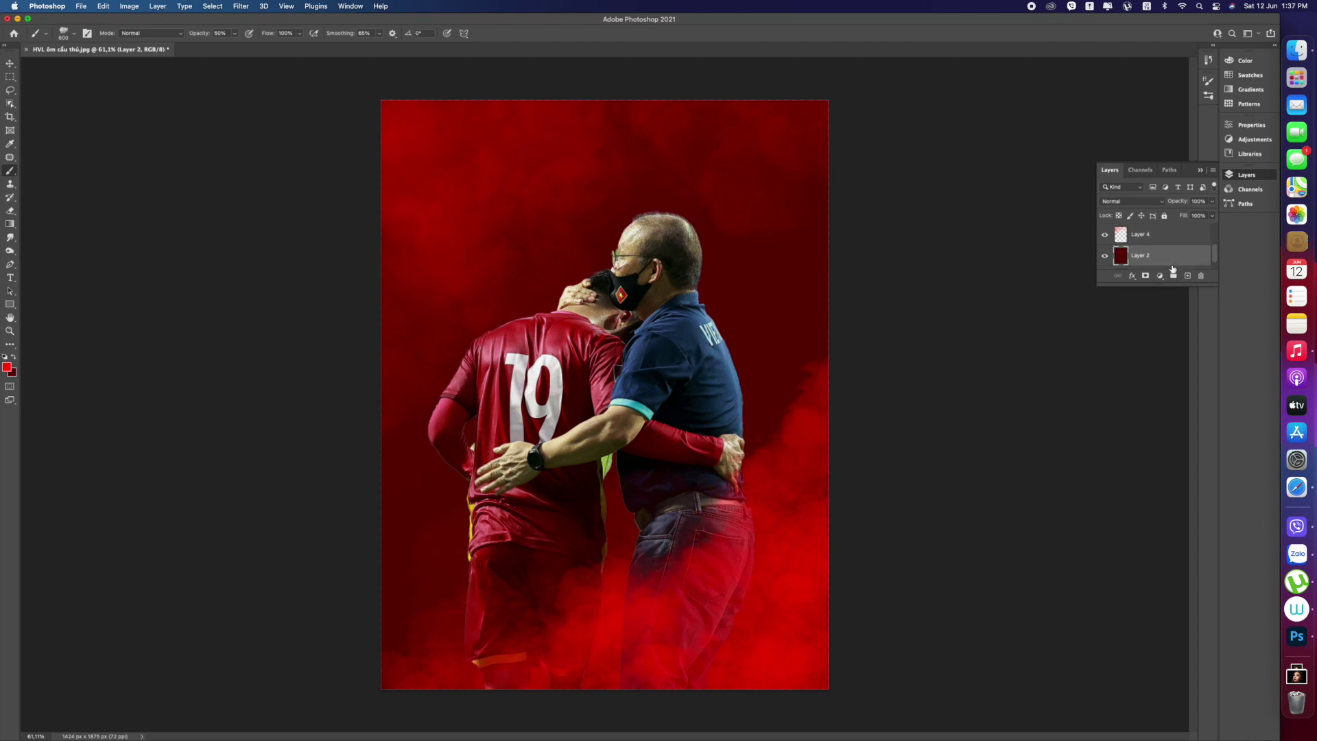
left_click(7, 366)
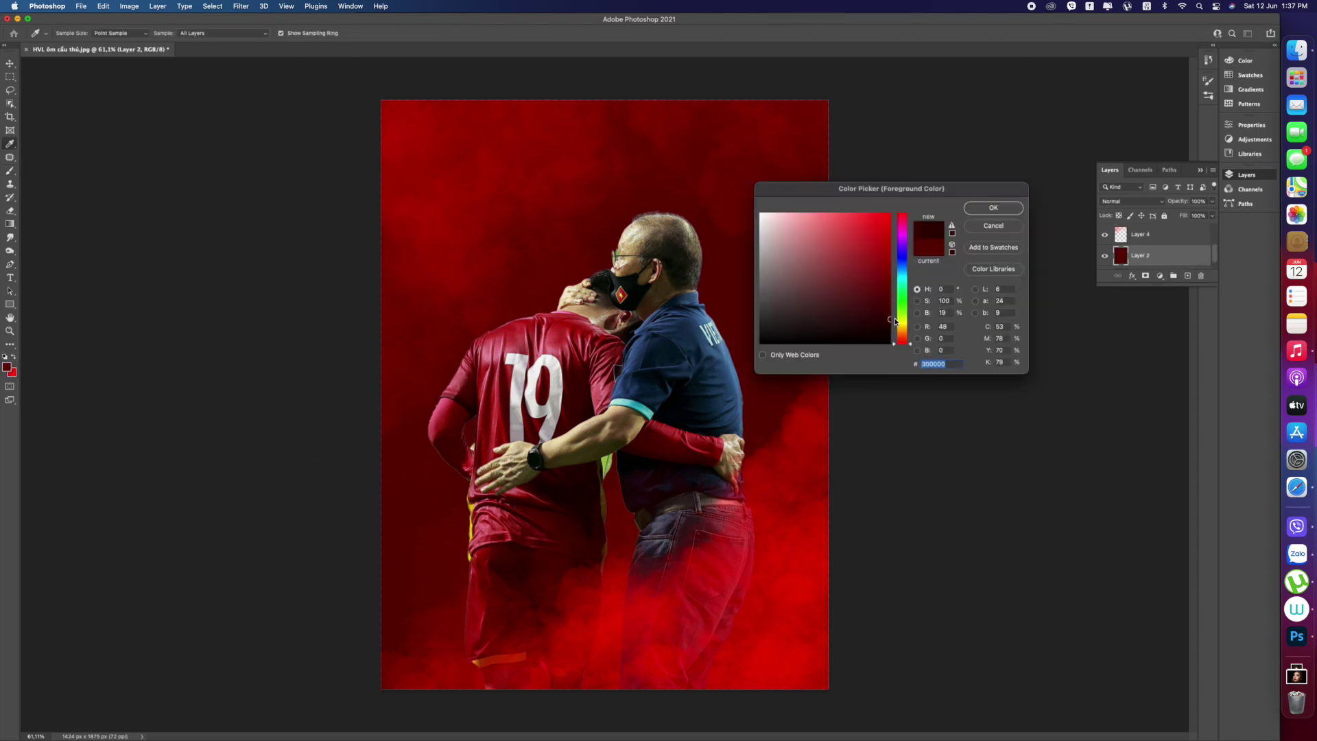
left_click(1006, 206)
key("b")
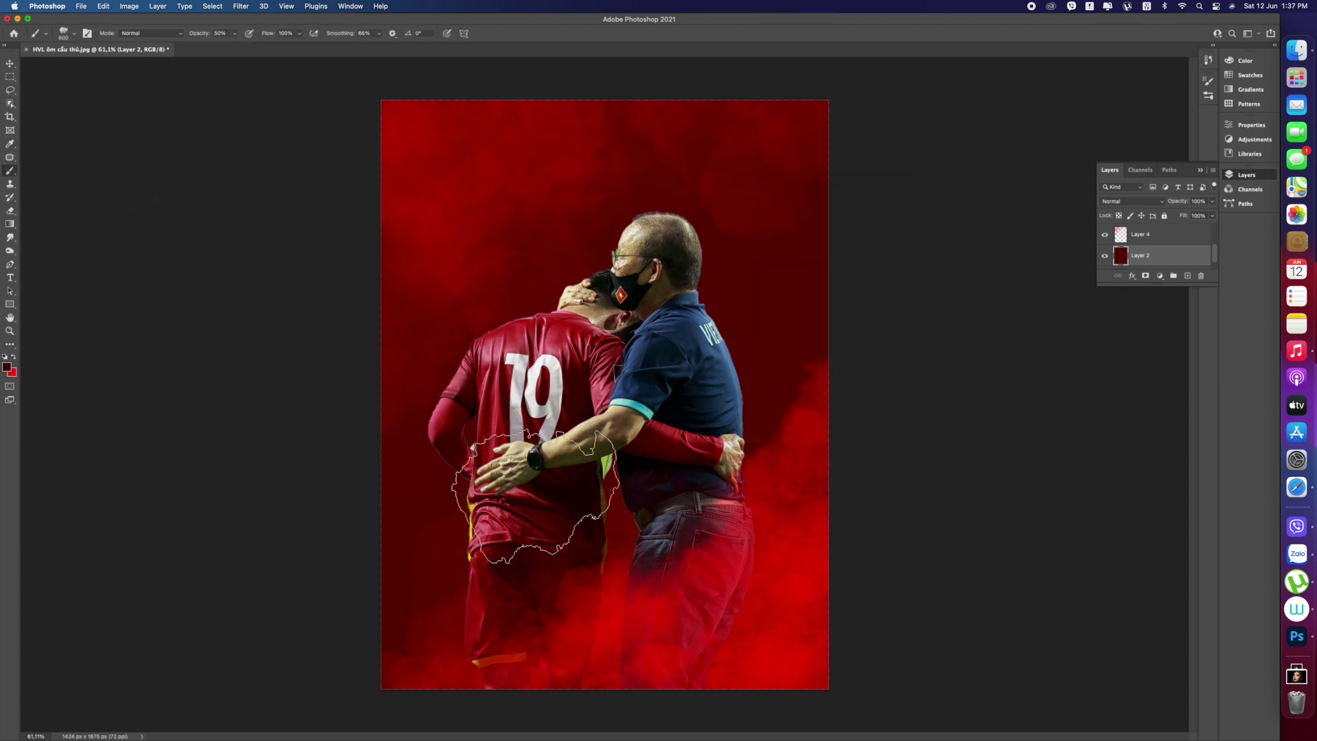
left_click(234, 34)
left_click_drag(234, 46, 248, 45)
left_click(610, 516)
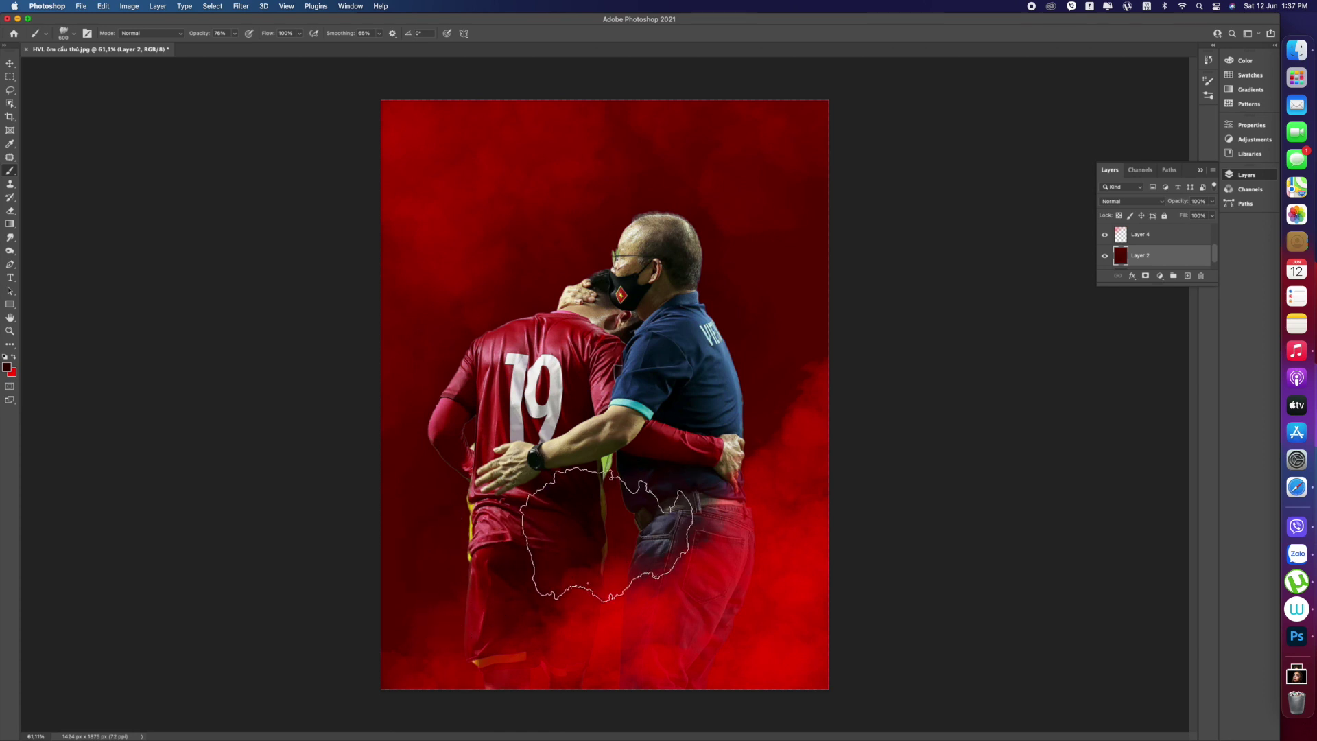
Add a new layer on top of the stack and paint white smoke at 50% opacity over the image's upper left corner.
left_click_drag(1213, 258, 1214, 233)
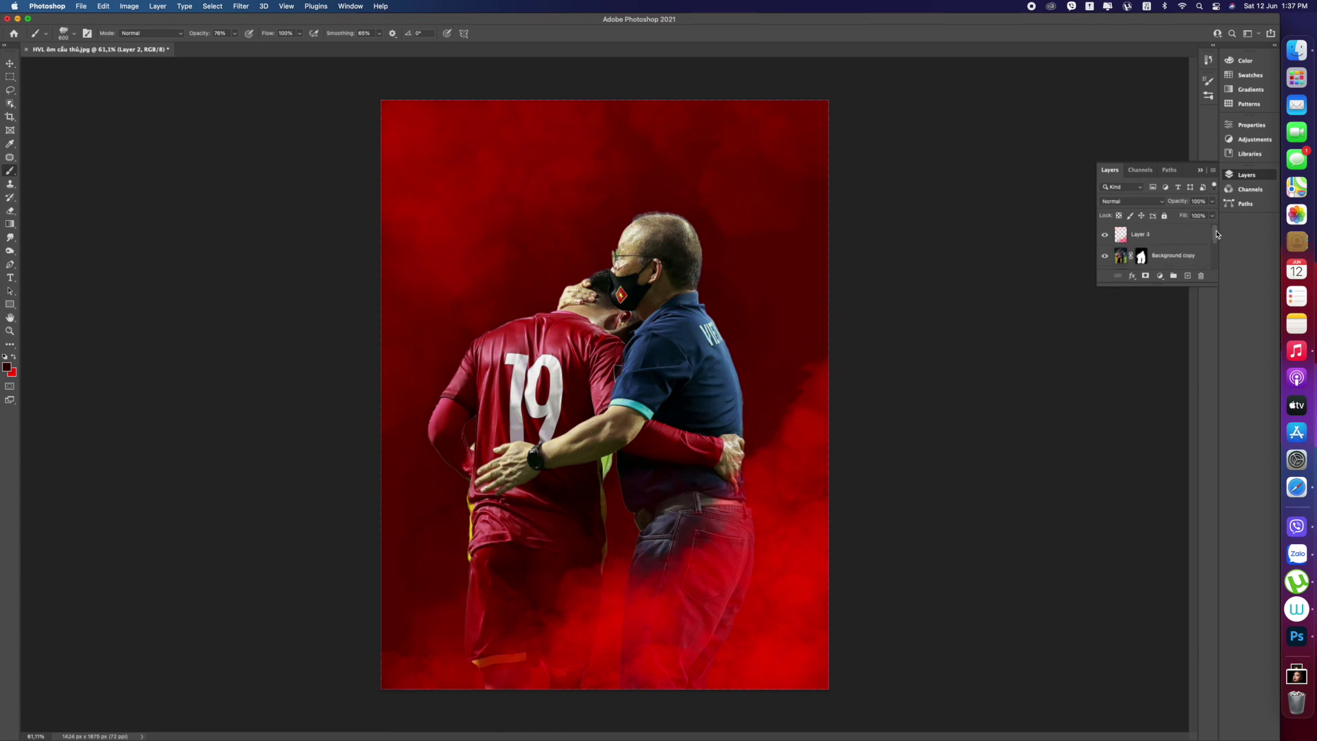
left_click(1181, 241)
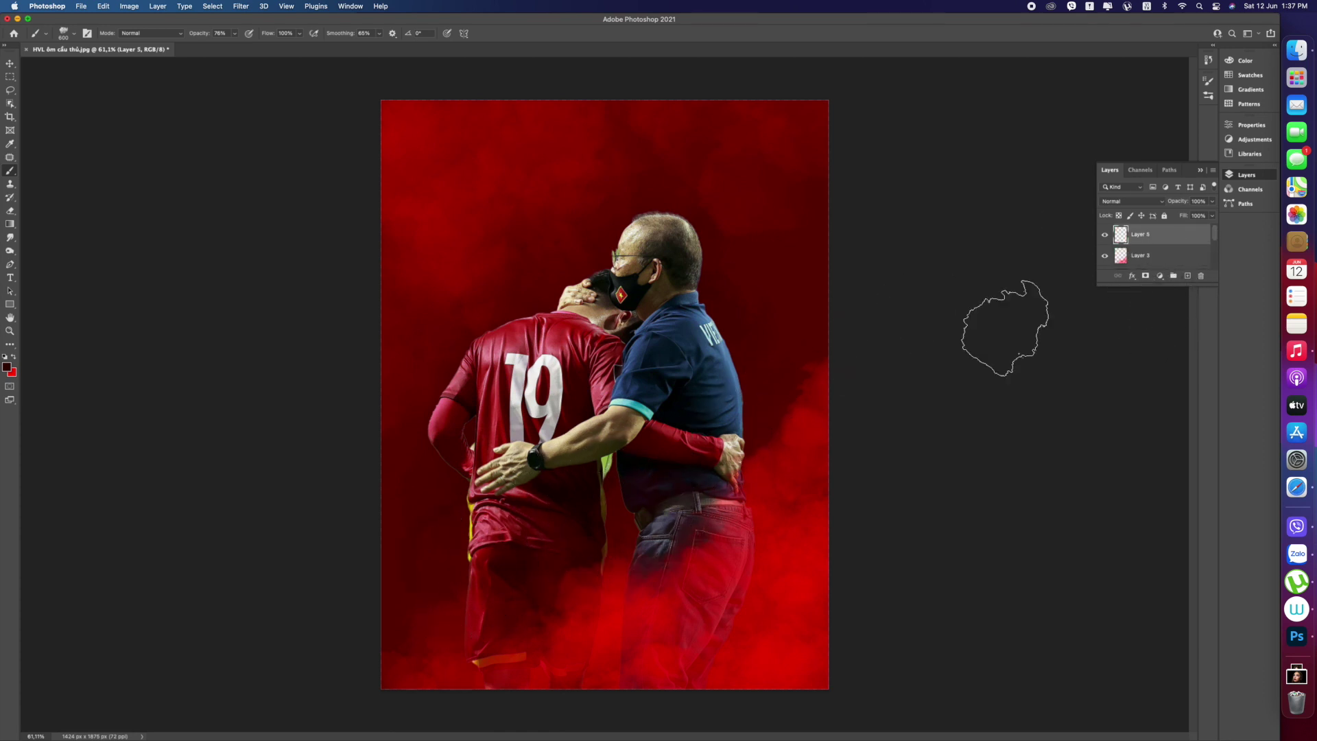
left_click(7, 367)
left_click(760, 215)
key("Return")
key("b")
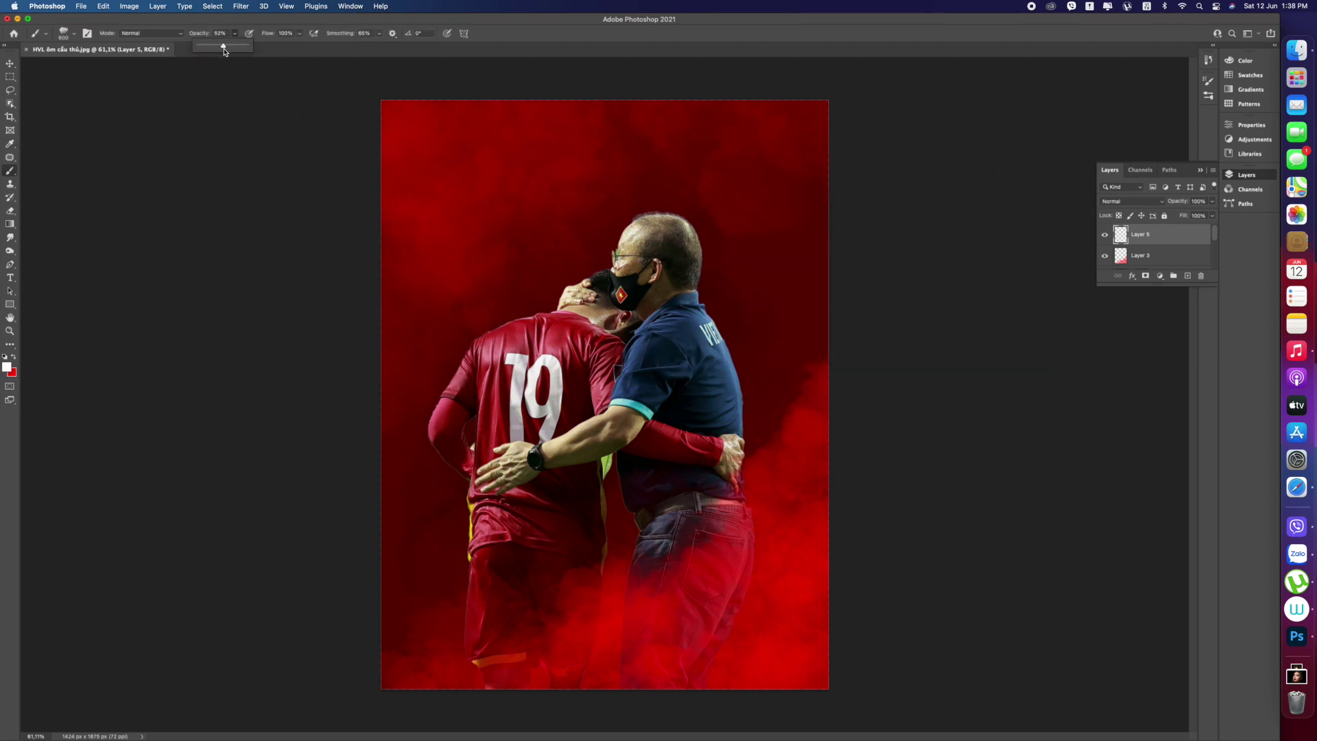
left_click(402, 119)
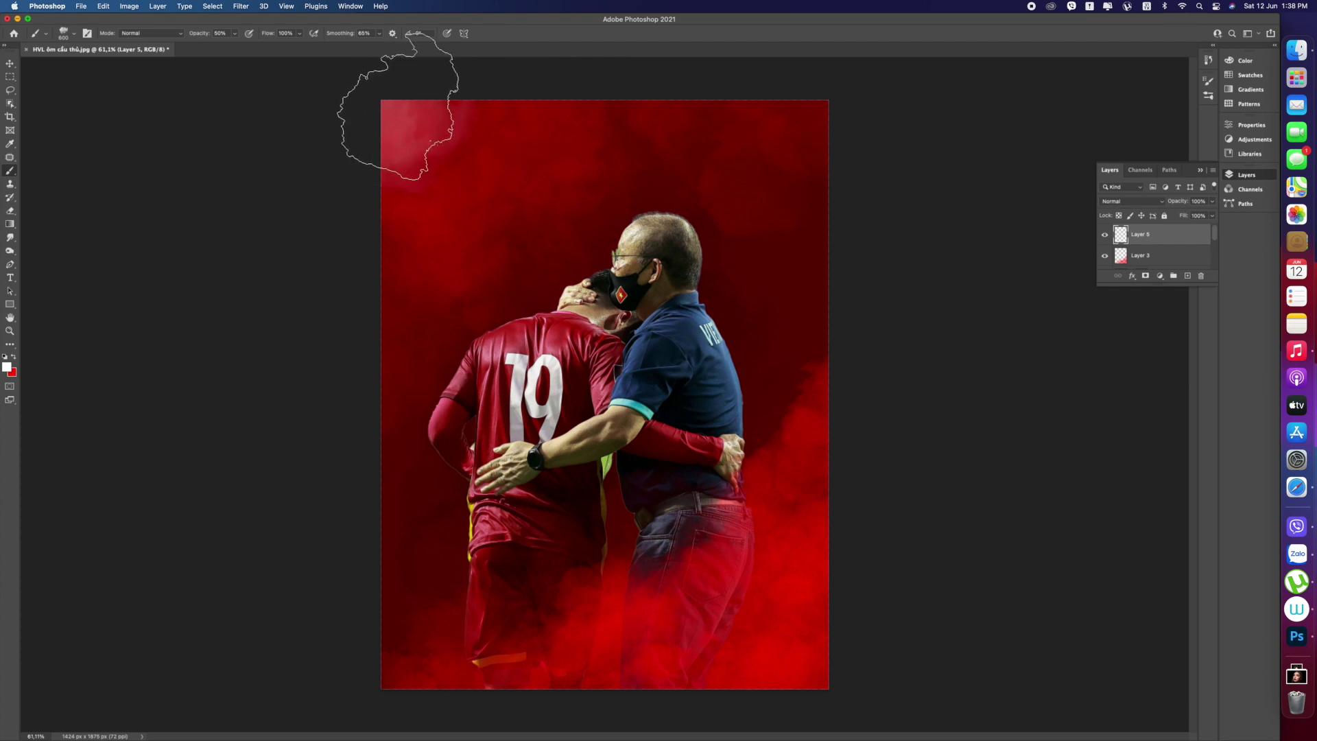
left_click(406, 181)
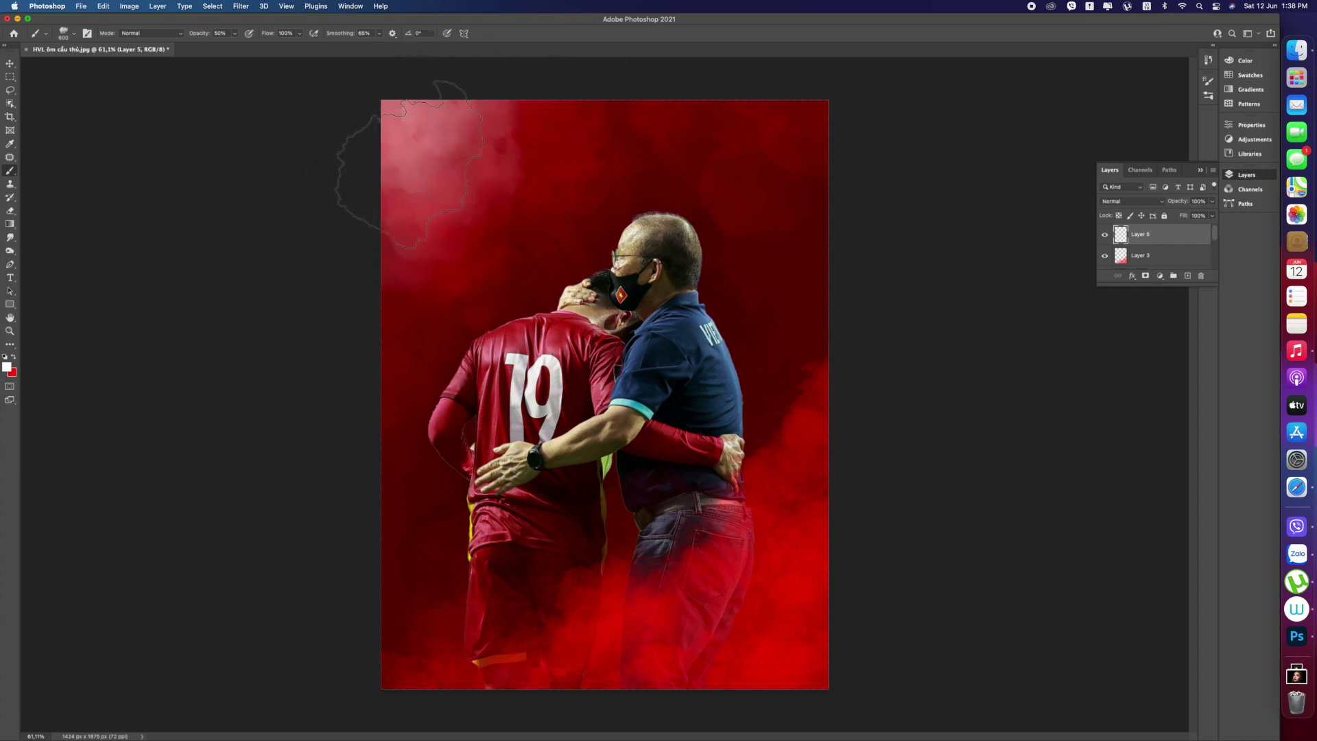
left_click(385, 187)
mouse_move(475, 127)
left_mouse_down()
mouse_move(544, 59)
mouse_move(352, 212)
mouse_move(373, 264)
mouse_move(520, 83)
left_mouse_up()
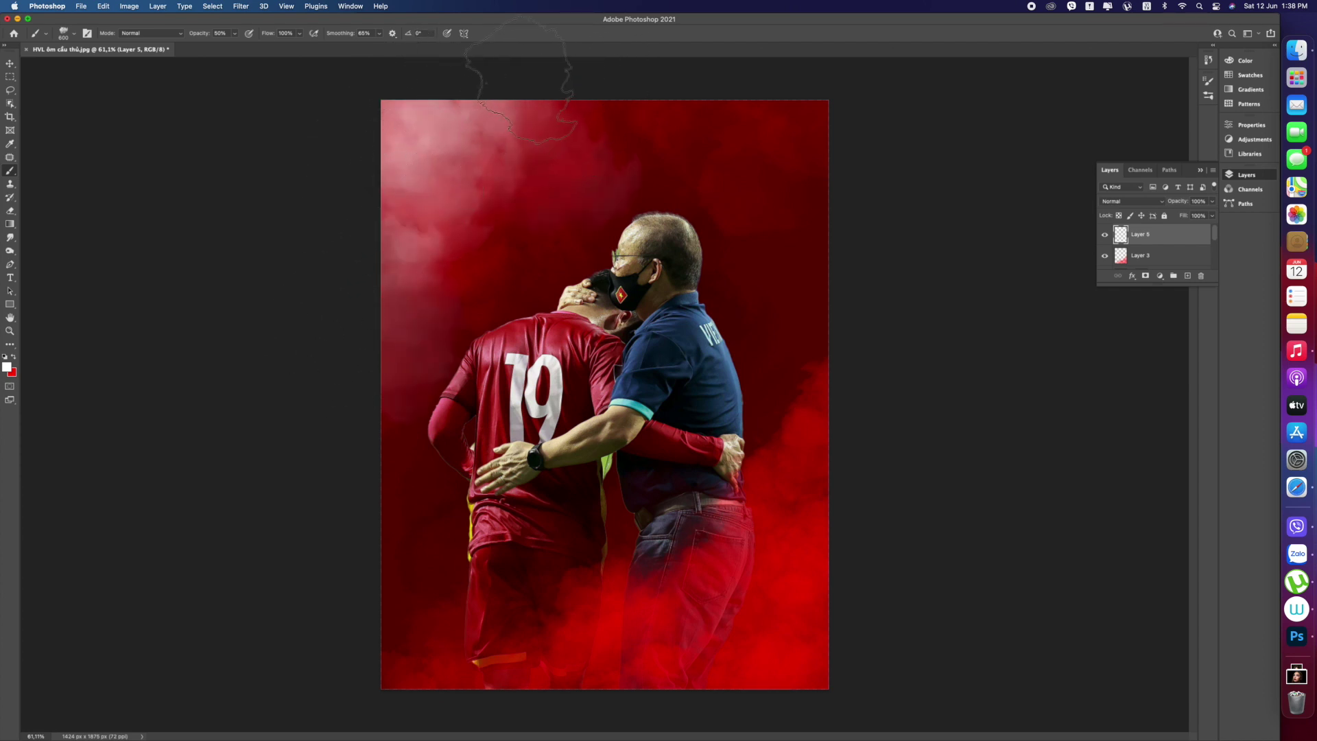
Paint white smoke on Layer 3 over the men's legs and the image's lower right area.
left_click(1140, 259)
left_click_drag(617, 638, 576, 638)
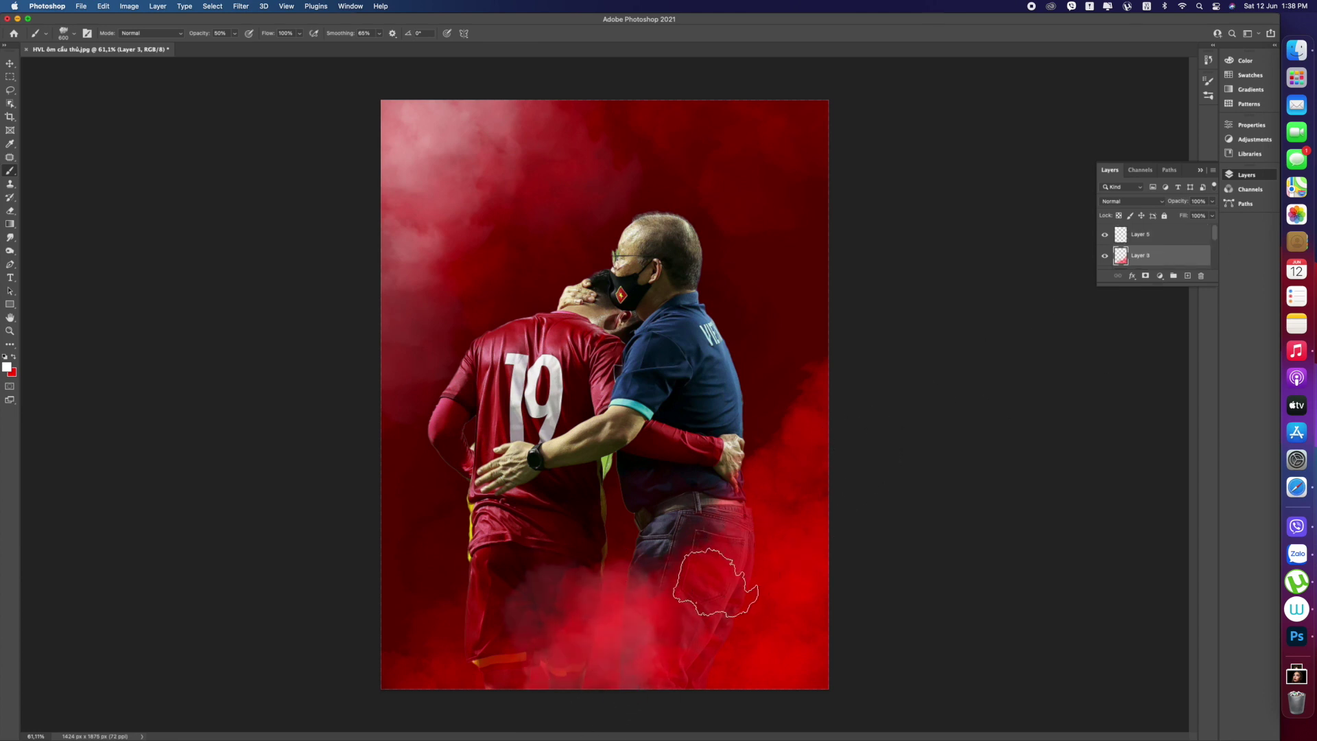
left_click_drag(736, 566, 807, 501)
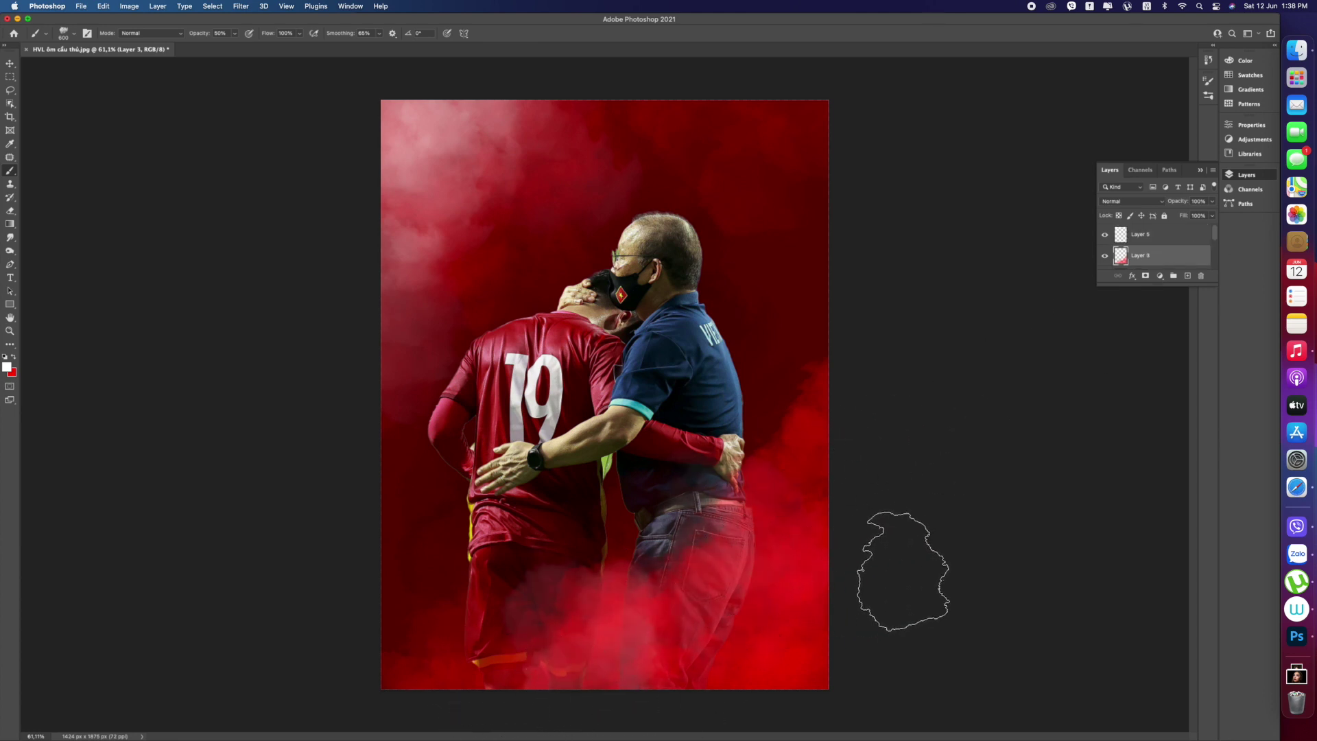
Extend the white smoke on Layer 5 across the upper background toward the coach's head, reducing the brush size.
left_click(1164, 237)
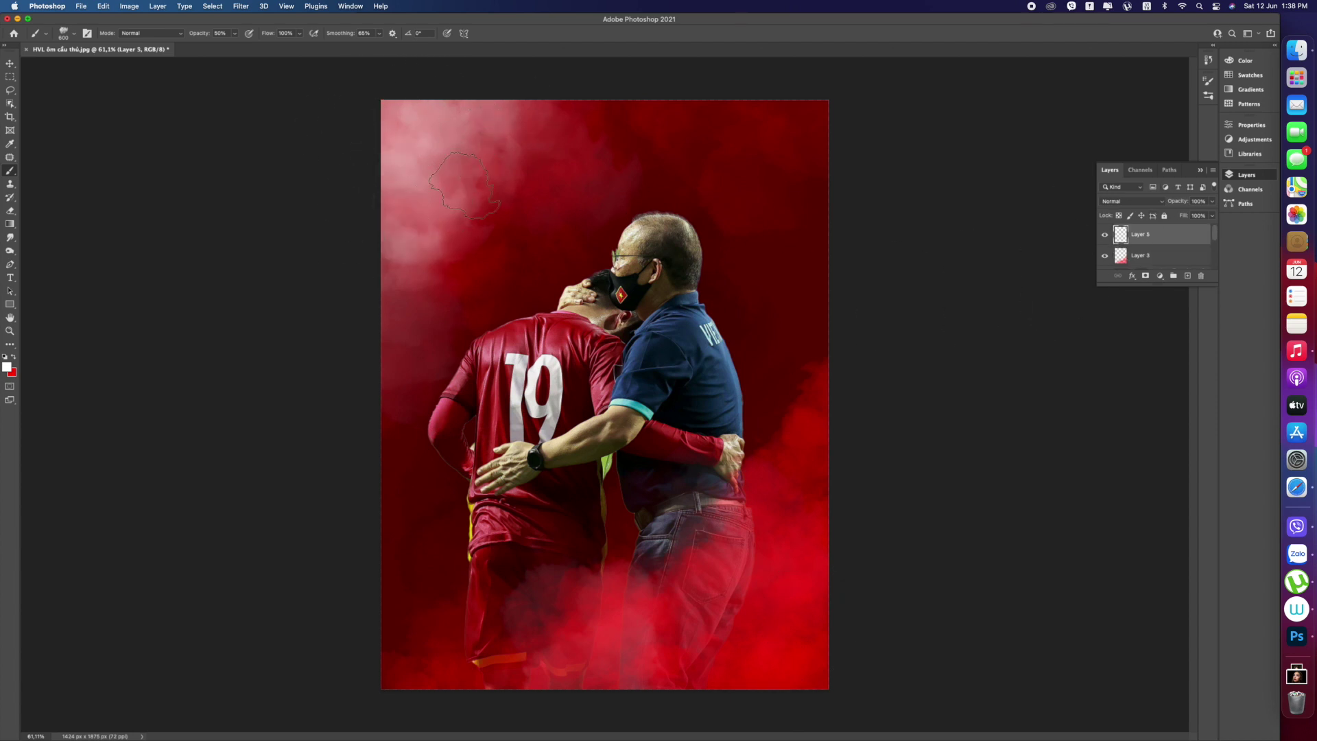
left_click(516, 131)
key("bracketleft")
key("bracketleft")
left_click(532, 132)
Compare the image with and without the white smoke layer and the red smoke layer beneath it.
left_click(1104, 235)
left_click(1105, 236)
left_click(1104, 235)
left_click(1105, 235)
left_click(1105, 236)
left_click(1105, 235)
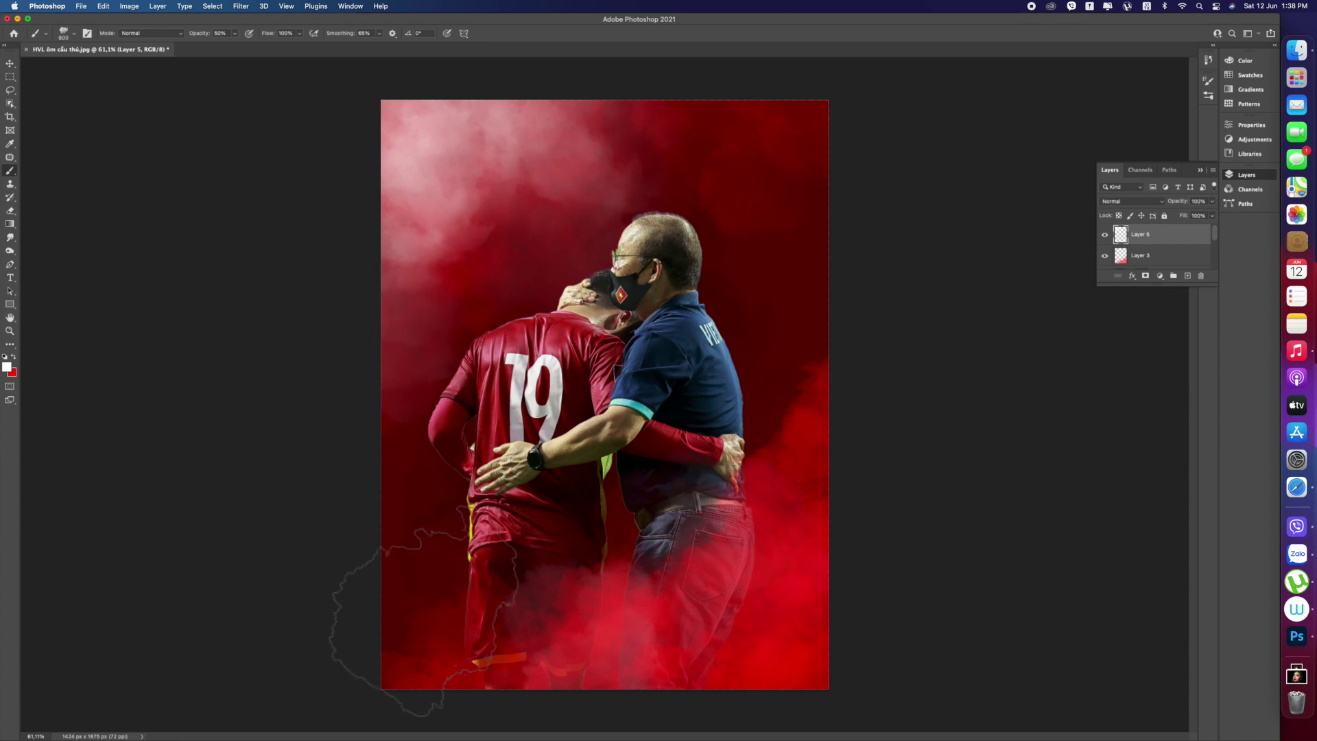
scroll(1214, 240, "down", 1)
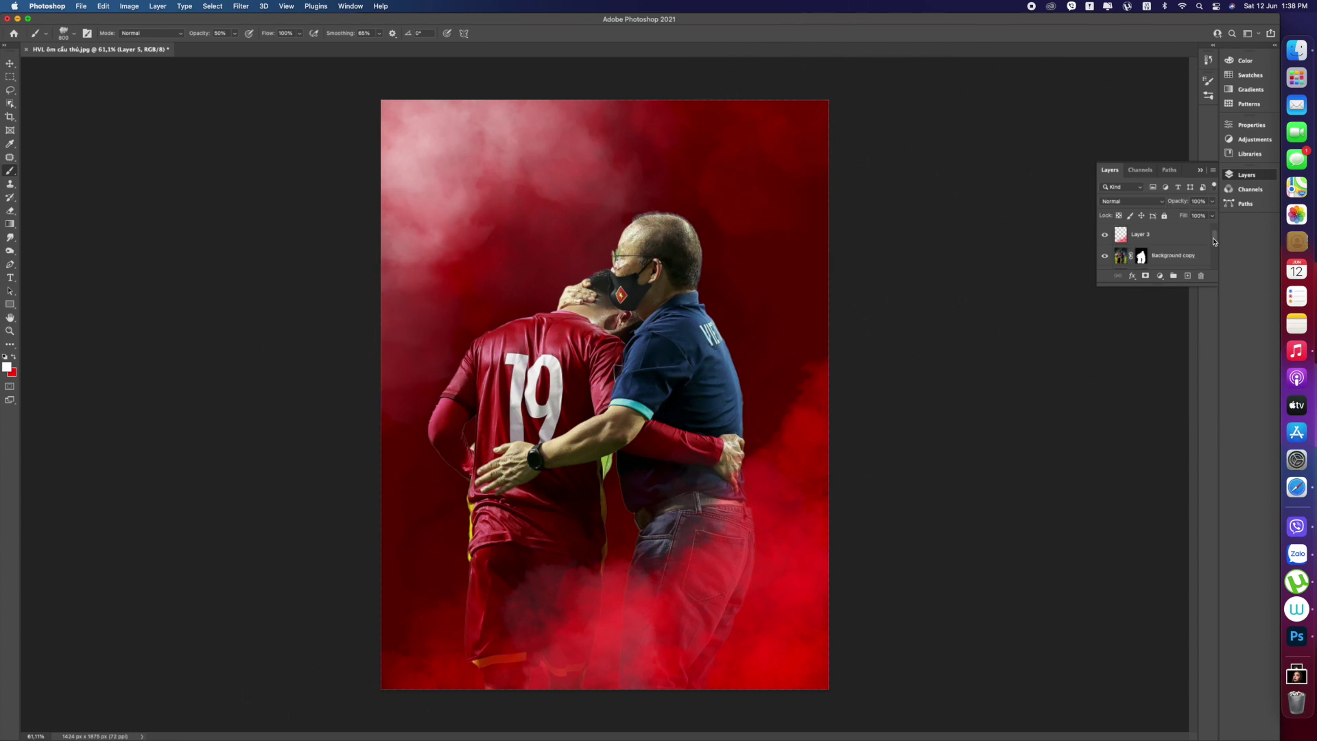
left_click(1105, 236)
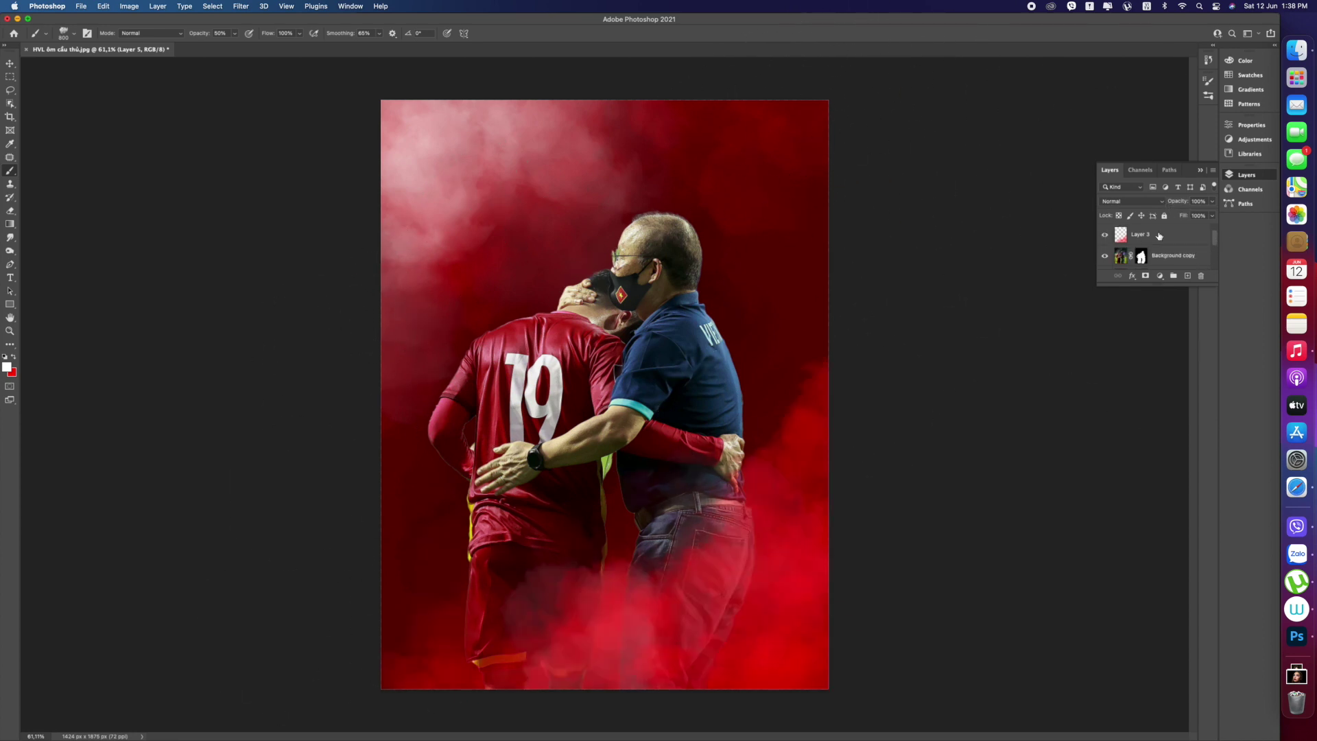
Select the red smoke layer above the cutout and change the foreground color to a dark red.
left_click(12, 365)
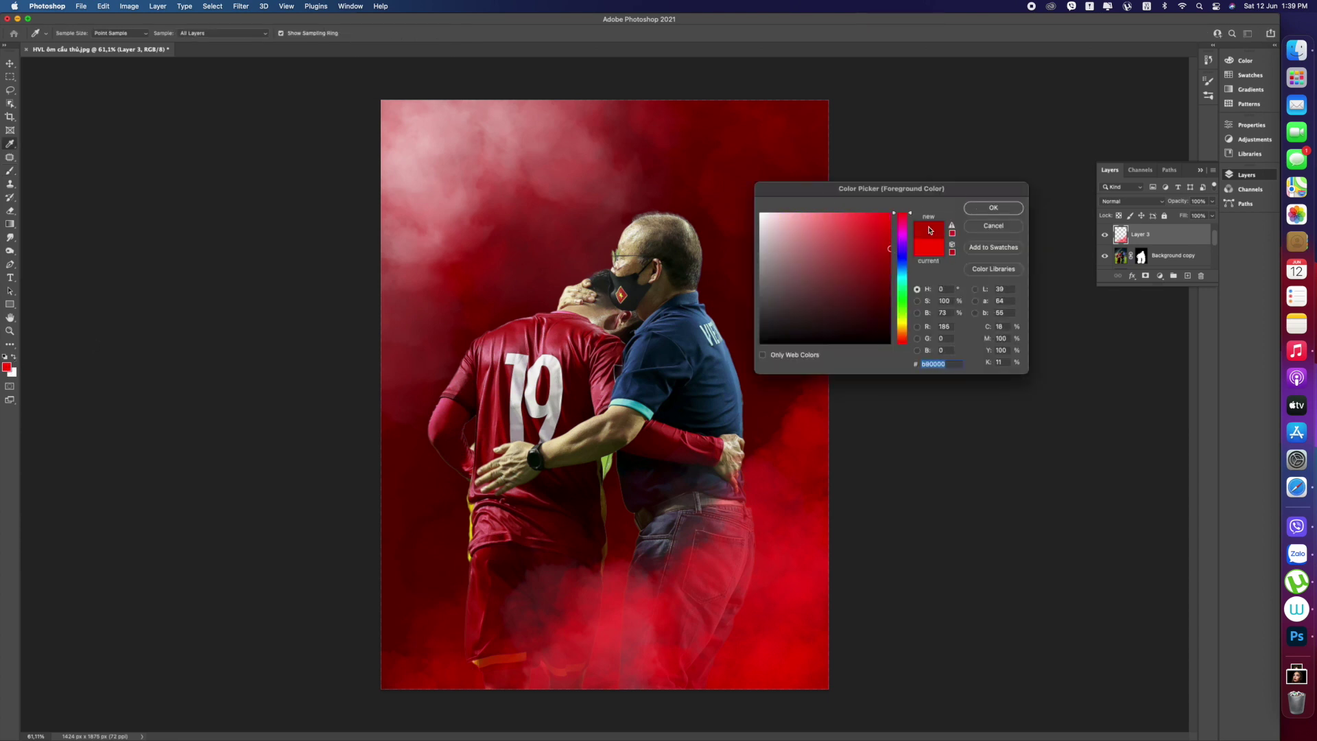
left_click(994, 207)
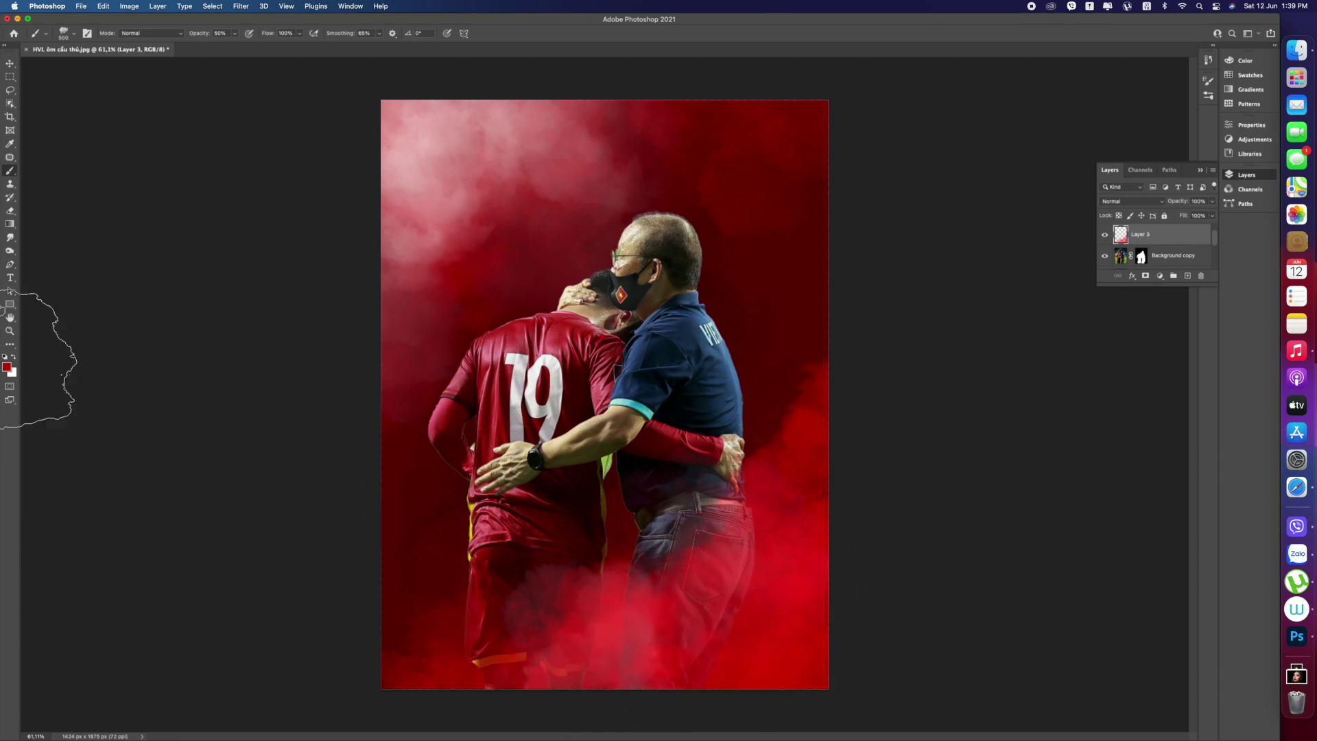
left_click(10, 366)
left_click(984, 208)
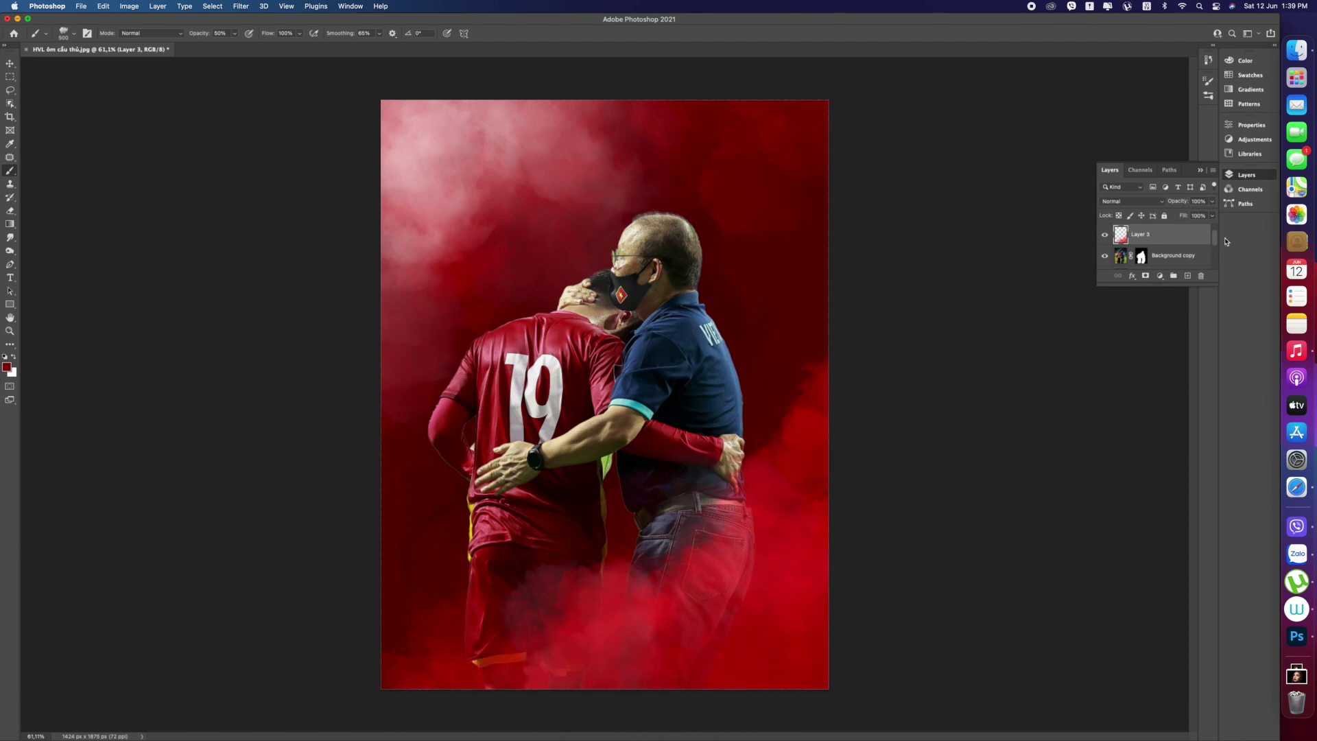
Load the cutout's mask as a selection, feather it by 5 pixels and invert it.
left_click_drag(1216, 246, 1217, 252)
left_click(1142, 236, "super")
key("z")
left_click_drag(732, 428, 912, 534)
left_click_drag(772, 210, 733, 273)
left_click(213, 6)
mouse_move(261, 158)
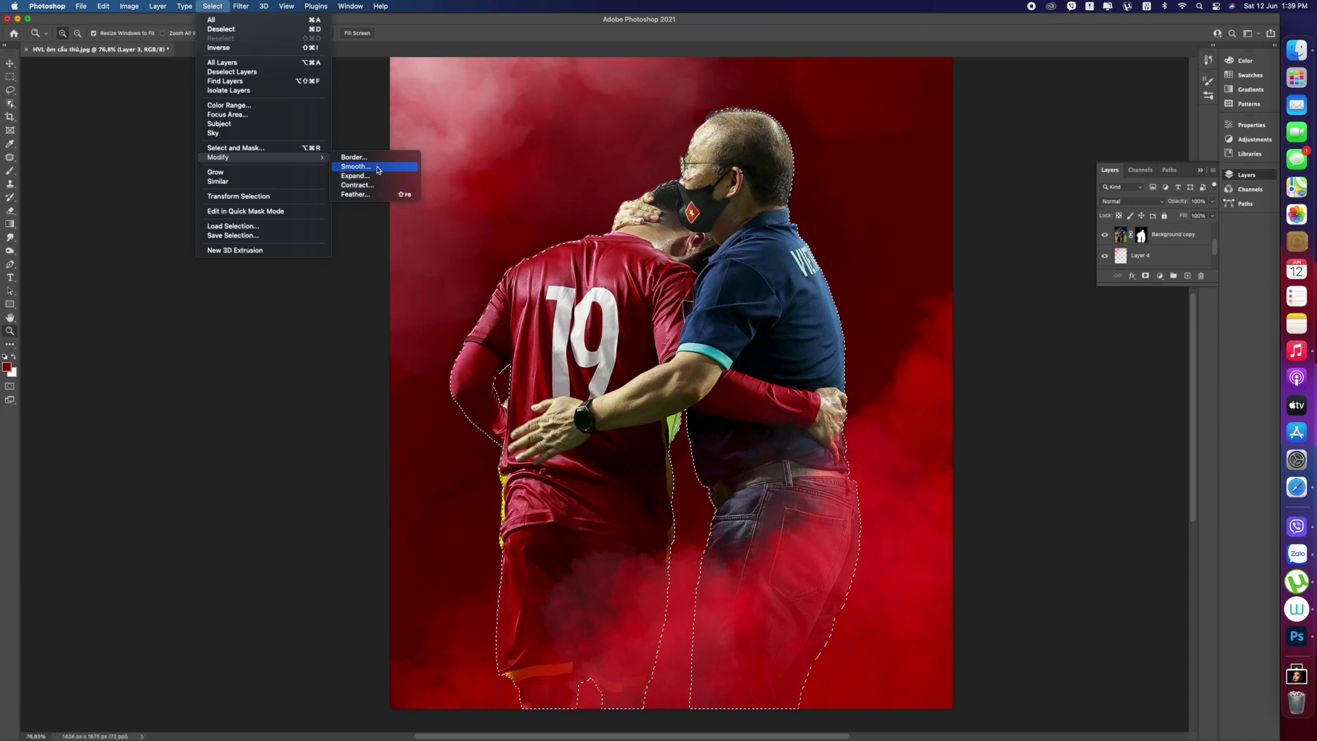
left_click(387, 194)
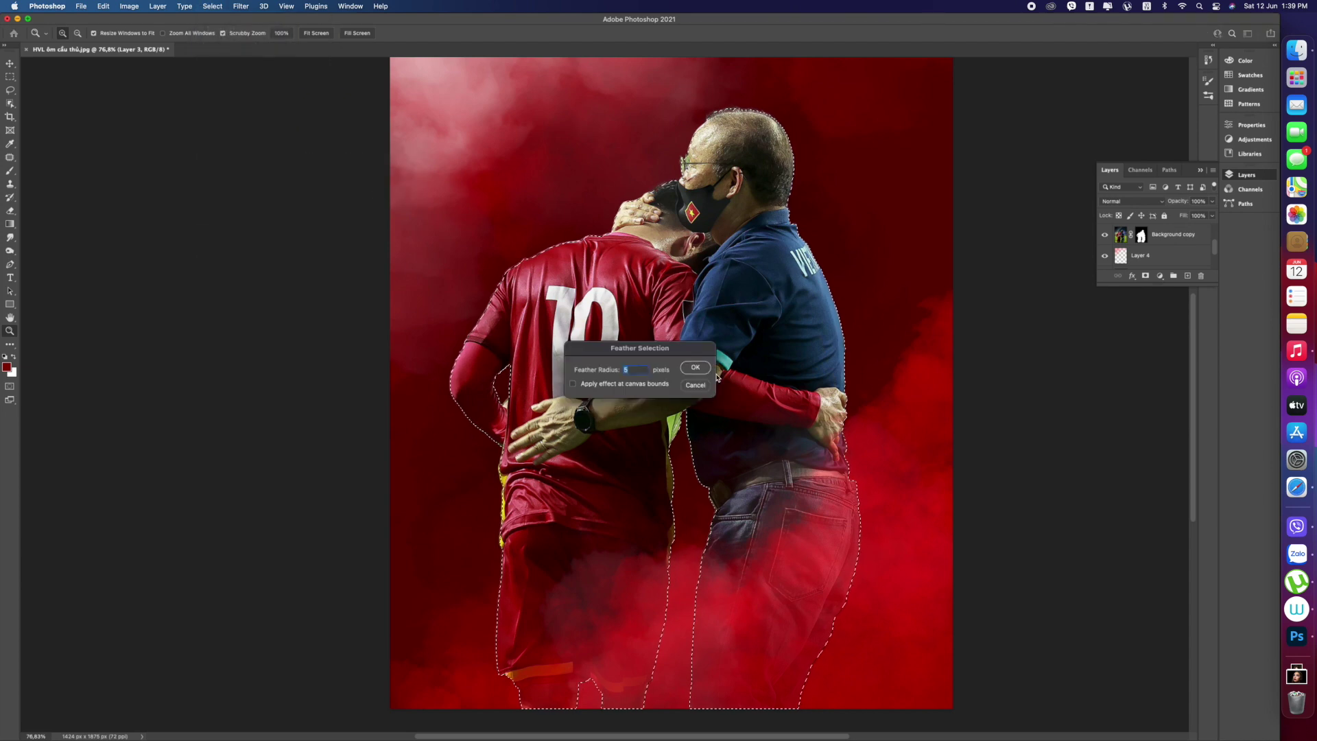
mouse_move(467, 421)
left_mouse_down()
mouse_move(530, 419)
mouse_move(450, 421)
left_mouse_up()
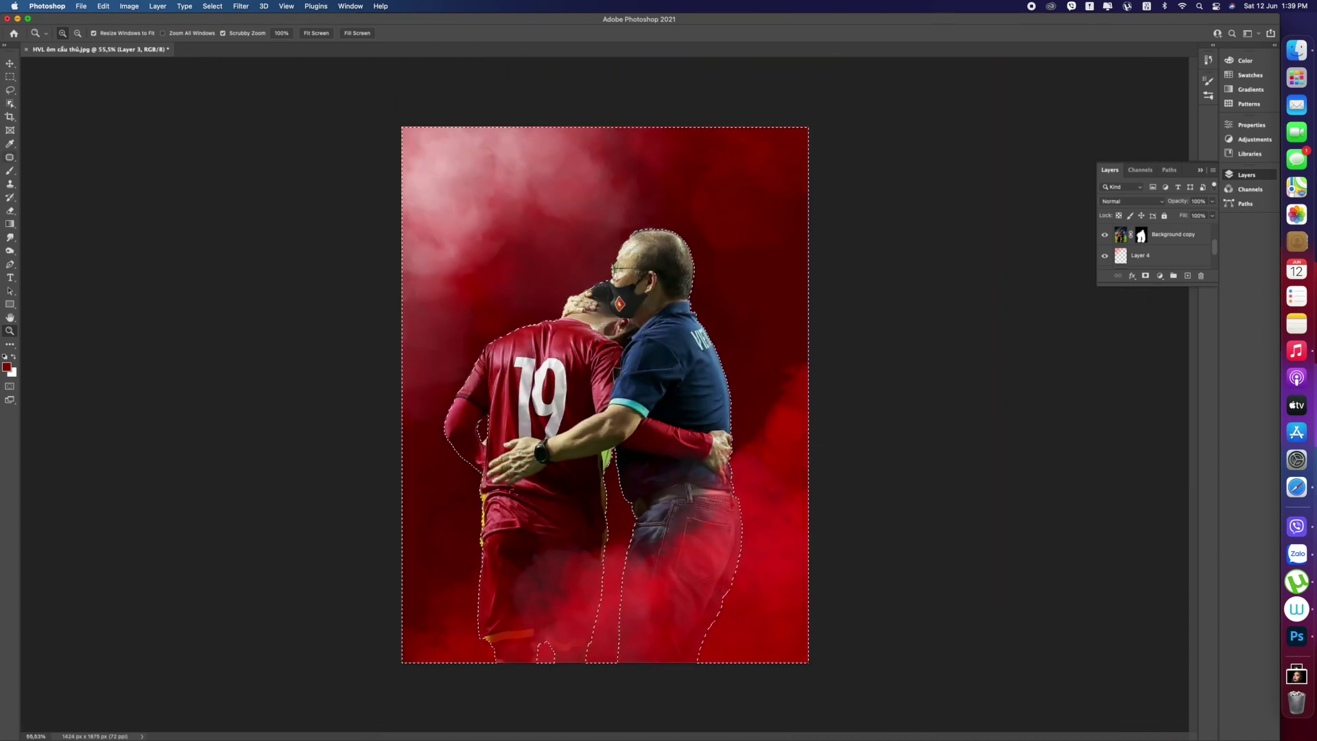
Choose the 500 px Soft Round brush, try a dark red dab by the player's elbow and undo it.
key("b")
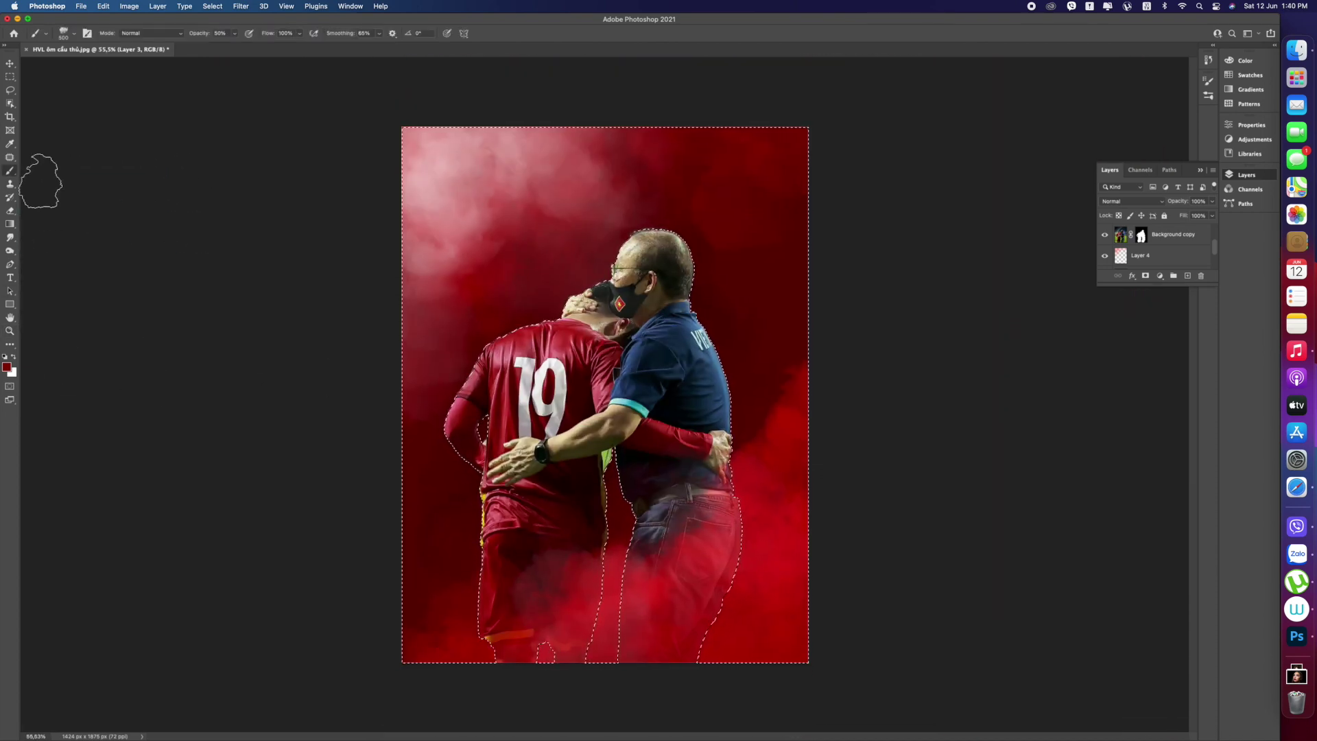
left_click(63, 33)
left_click(74, 169)
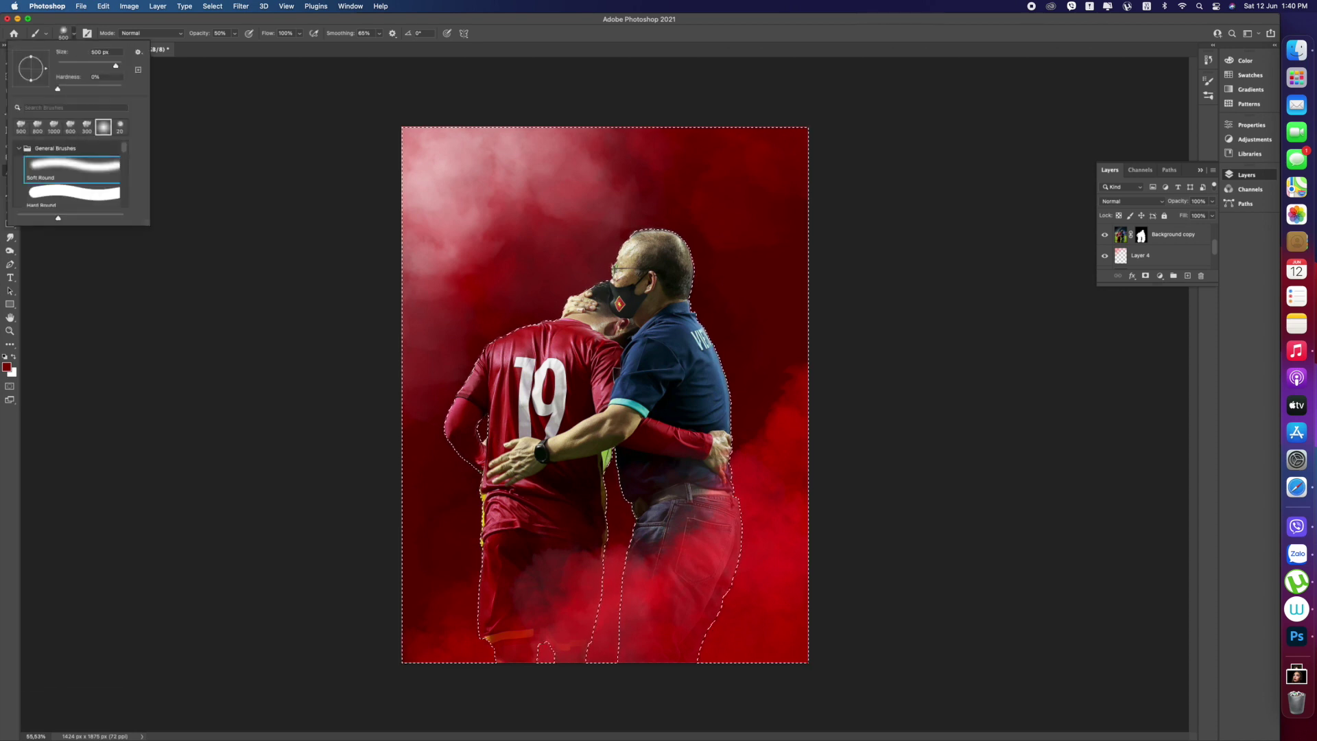
left_click(462, 426)
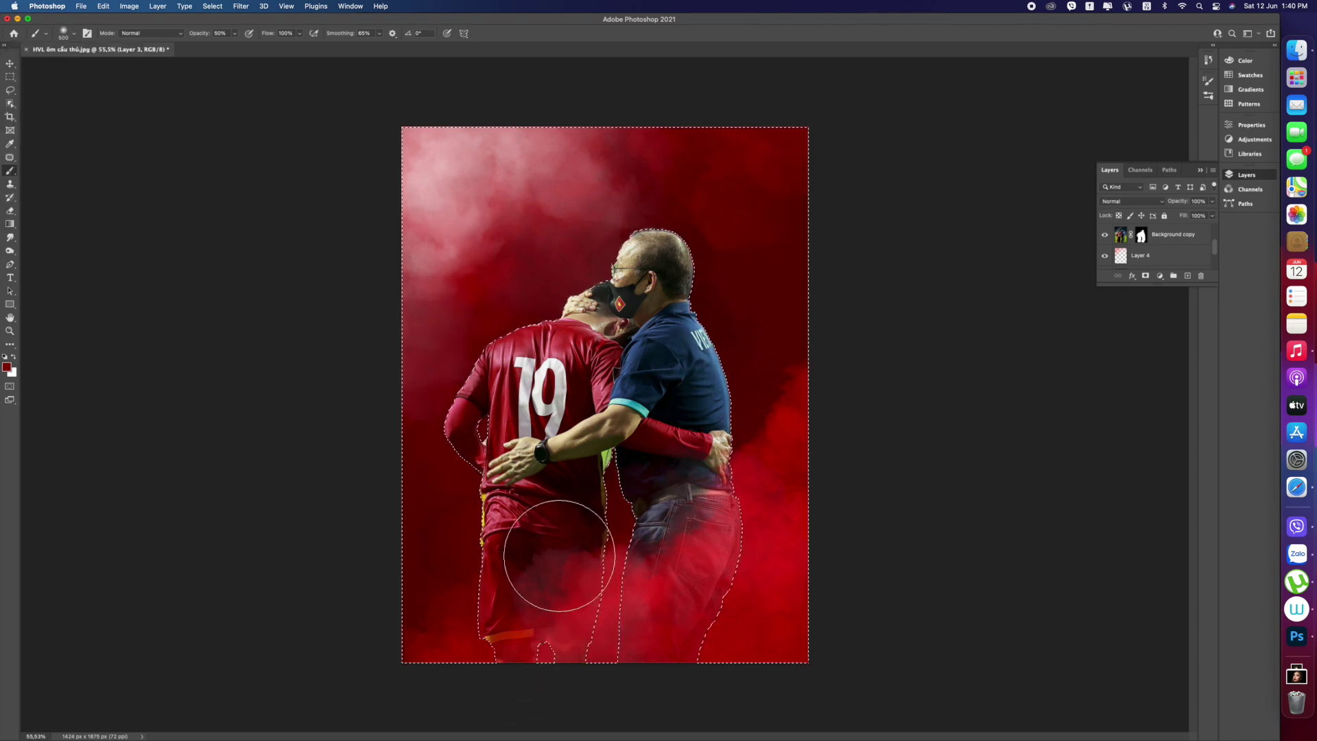
key("super+z")
Target the cutout's layer mask and feather the inverted selection around the men again.
left_click(1141, 256)
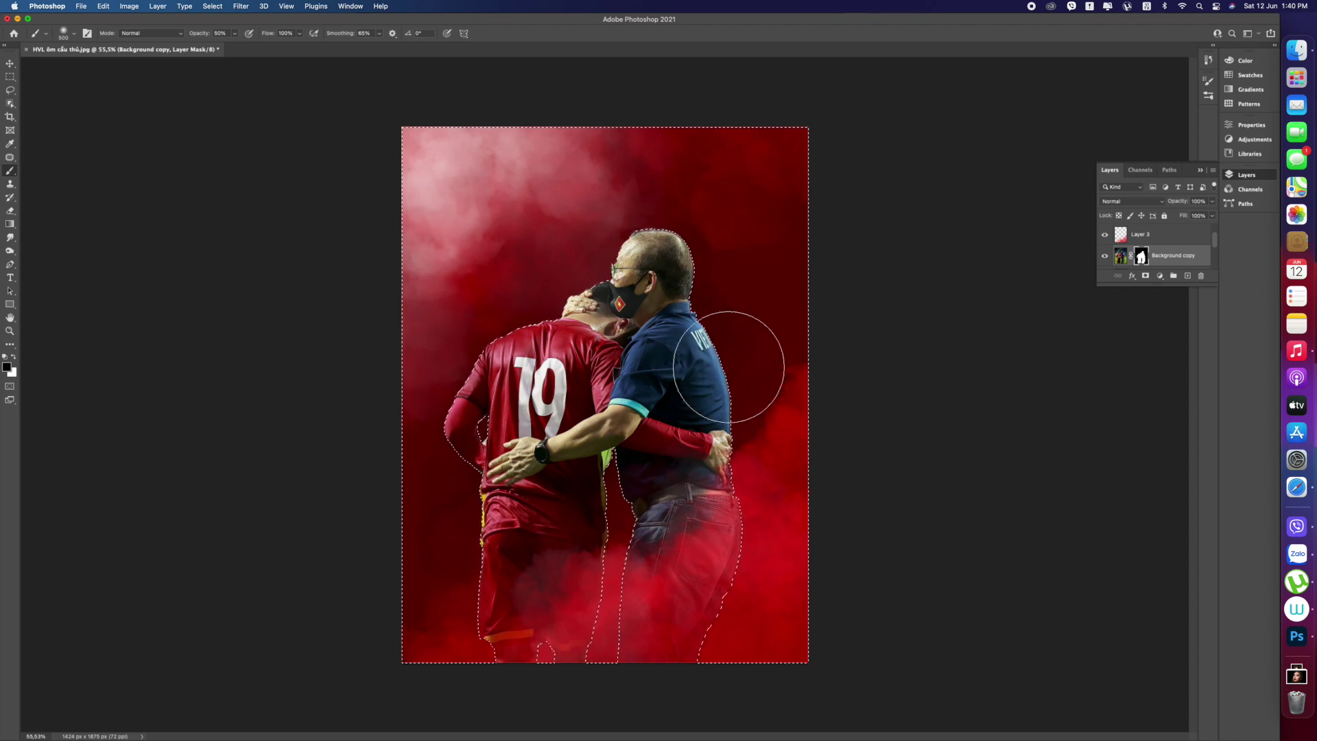
scroll(603, 485, "up", 3)
left_click_drag(607, 484, 825, 343)
key("super+d")
key("super+h")
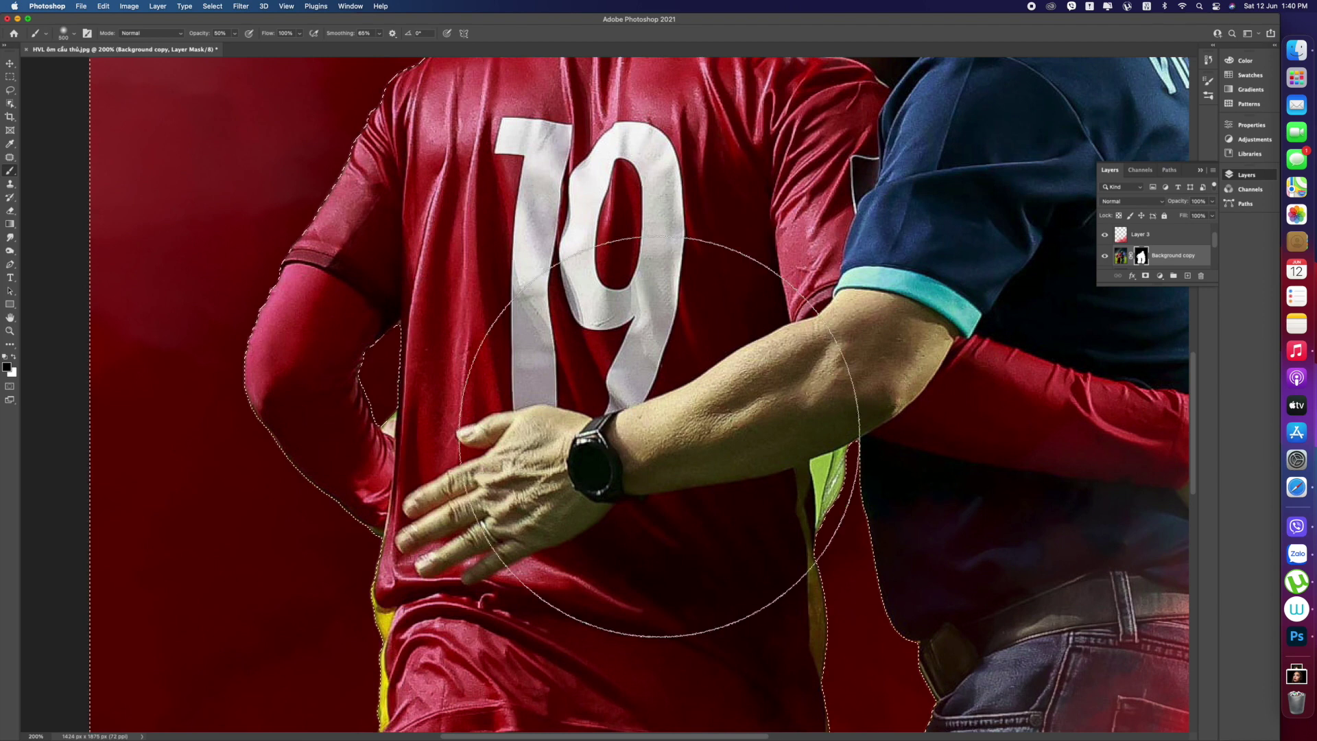
left_click(212, 6)
mouse_move(274, 160)
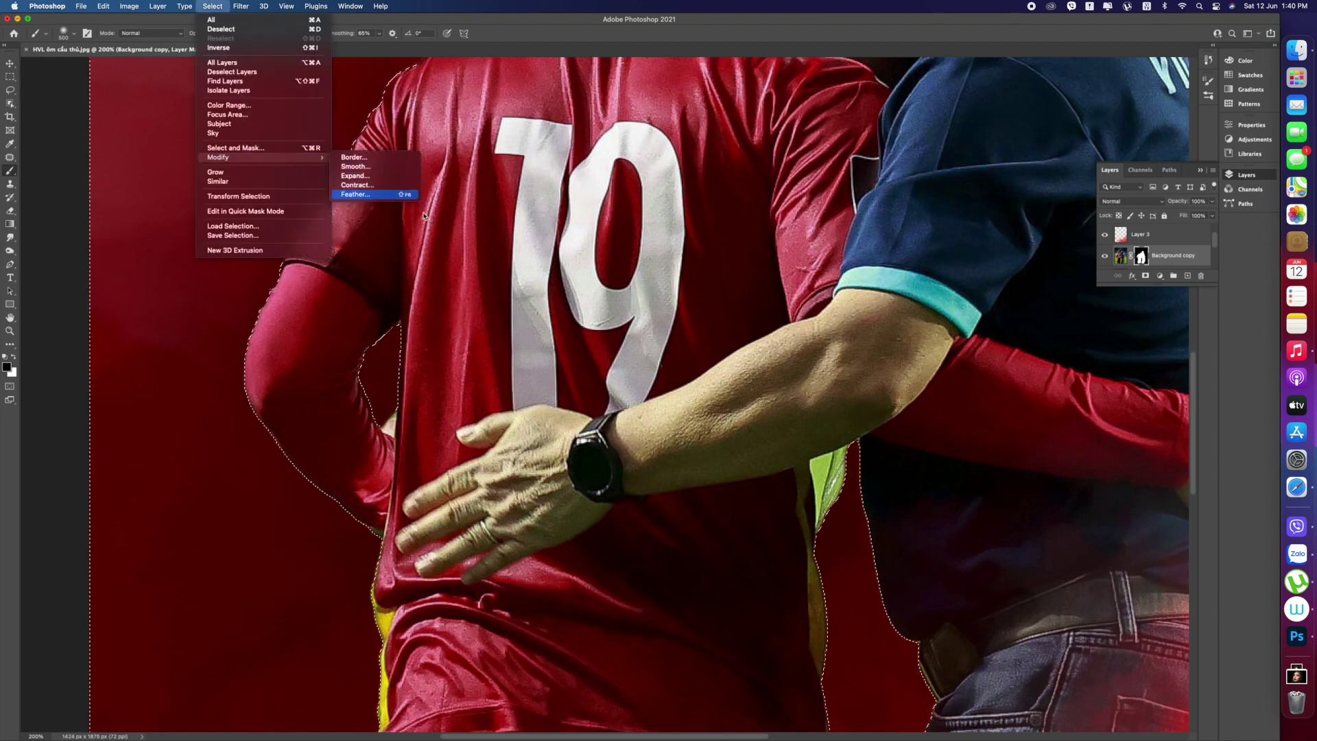
left_click(356, 194)
left_click(696, 369)
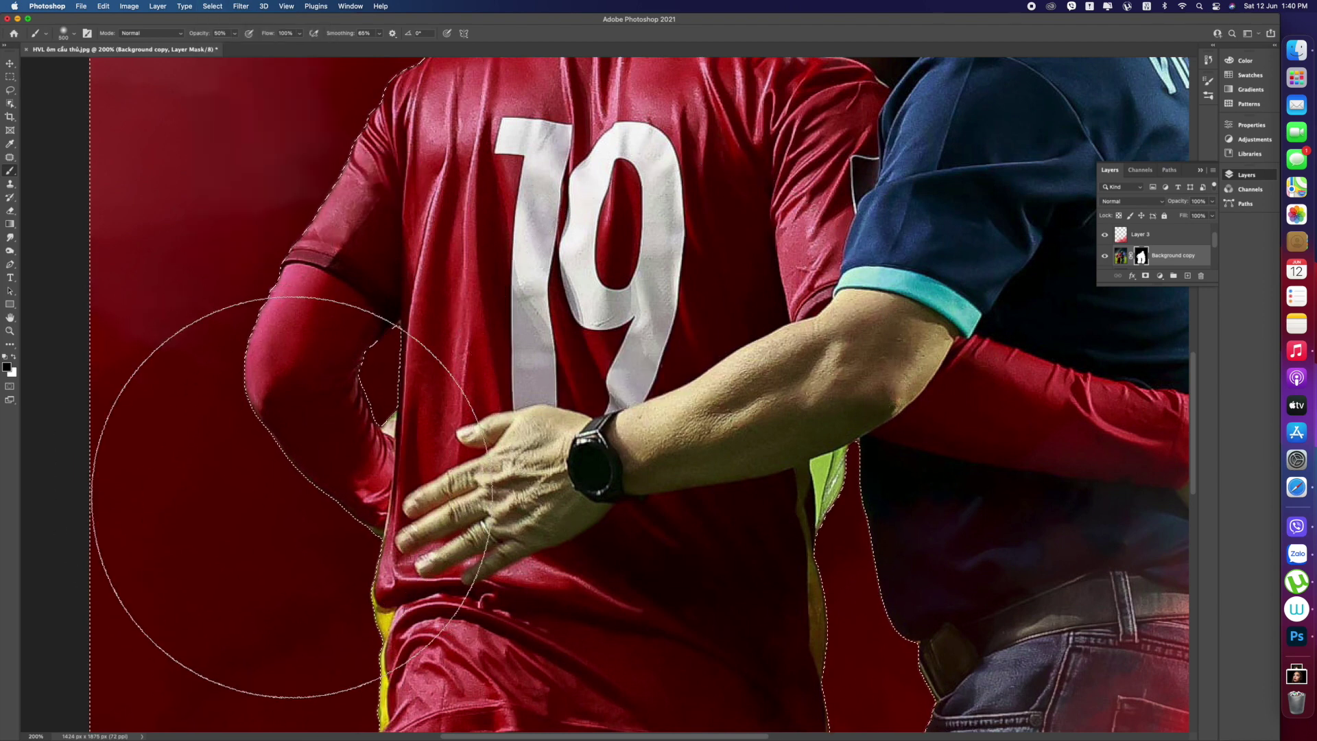
Try to refine the inverted selection with Select and Mask, and clear the selection.
left_click(230, 8)
mouse_move(218, 7)
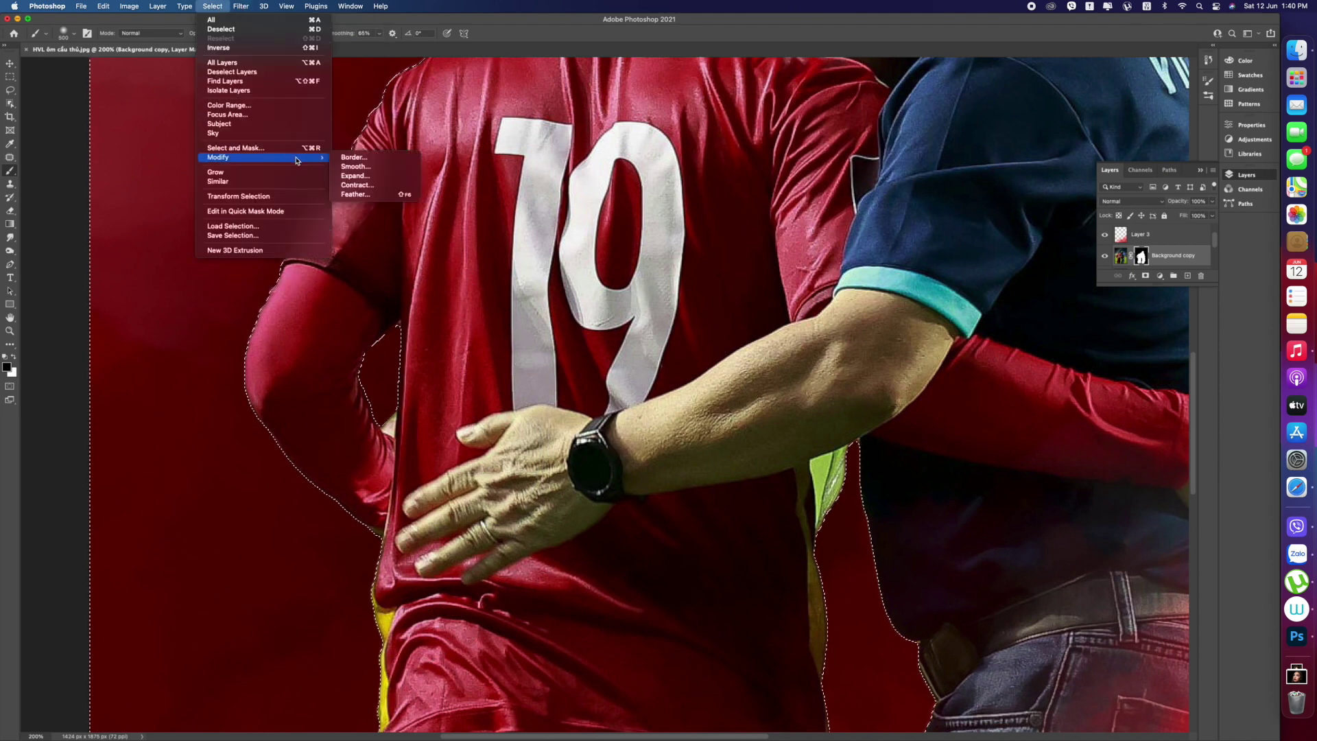
left_click(243, 146)
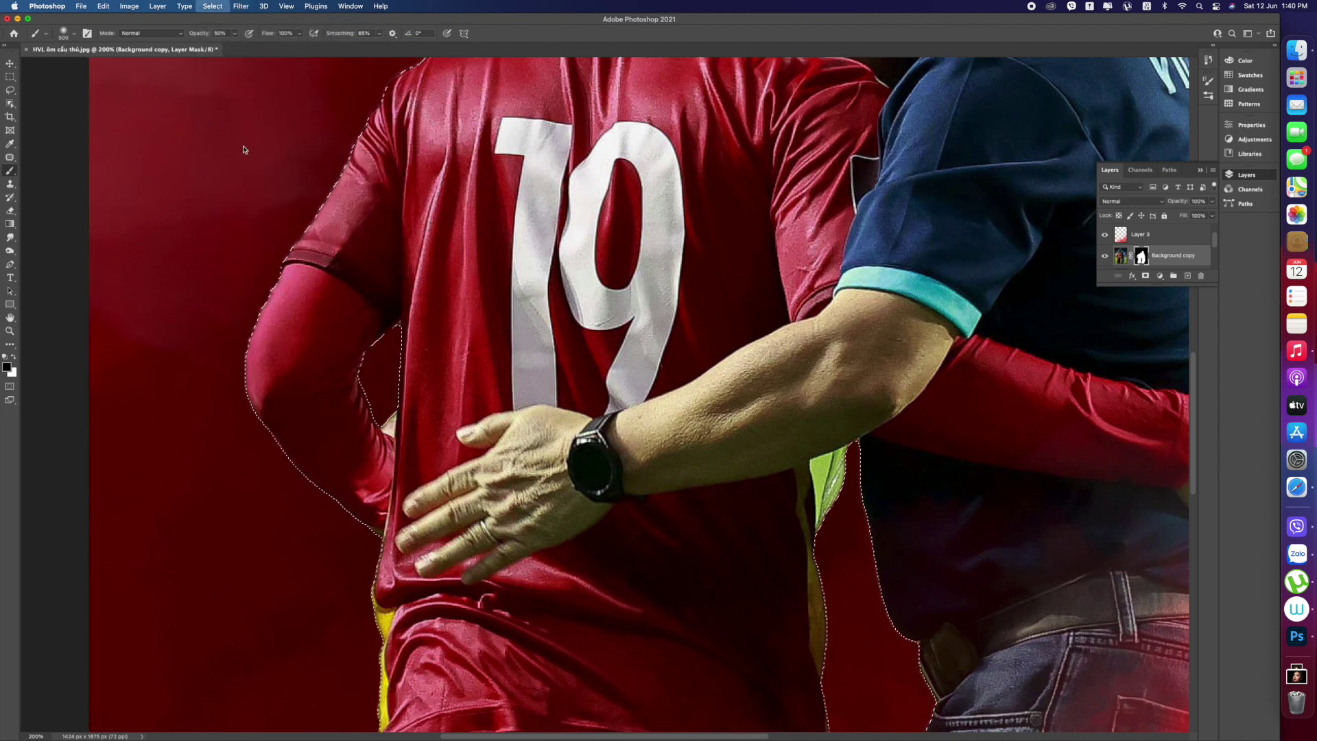
key("v")
key("super+0")
key("super+d")
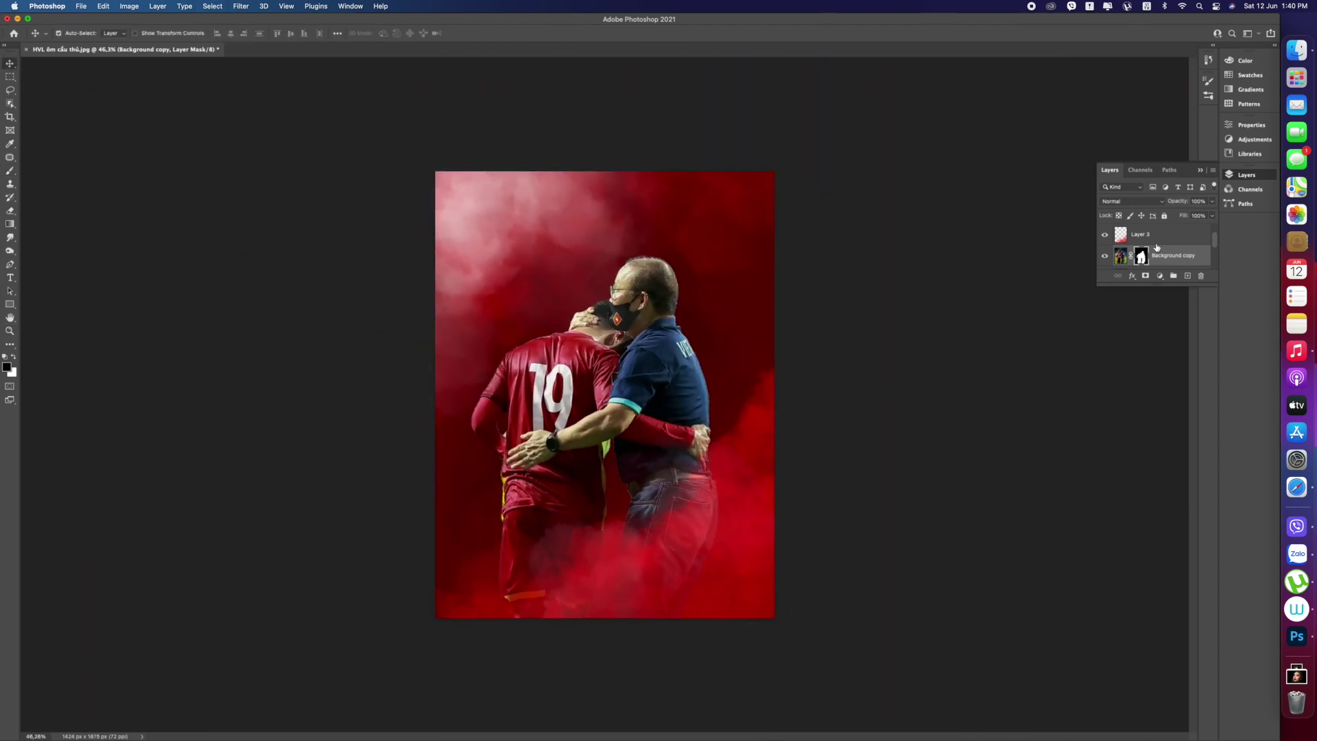
Duplicate the original Background photo and move the copy above the dark red fill layer.
left_click_drag(1215, 236, 1215, 250)
left_click(1169, 260)
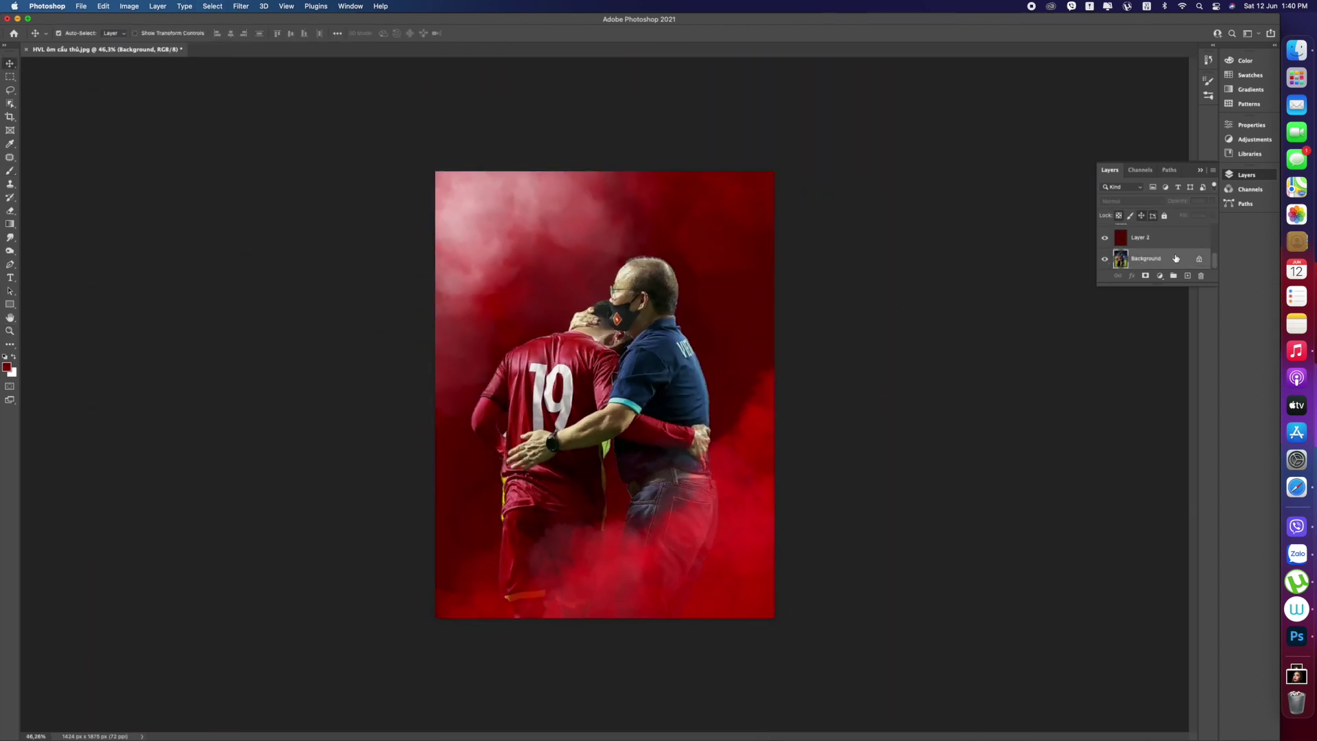
key("super+j")
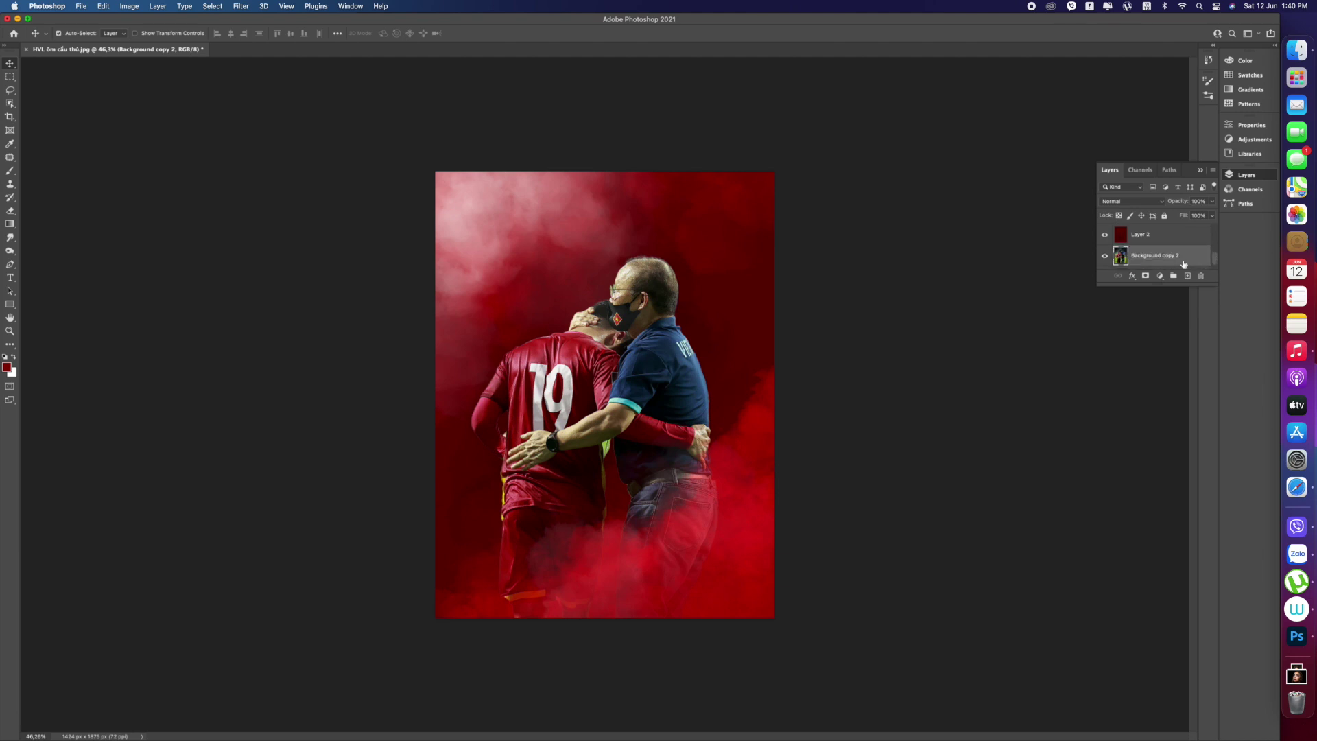
left_click_drag(1179, 233, 1174, 265)
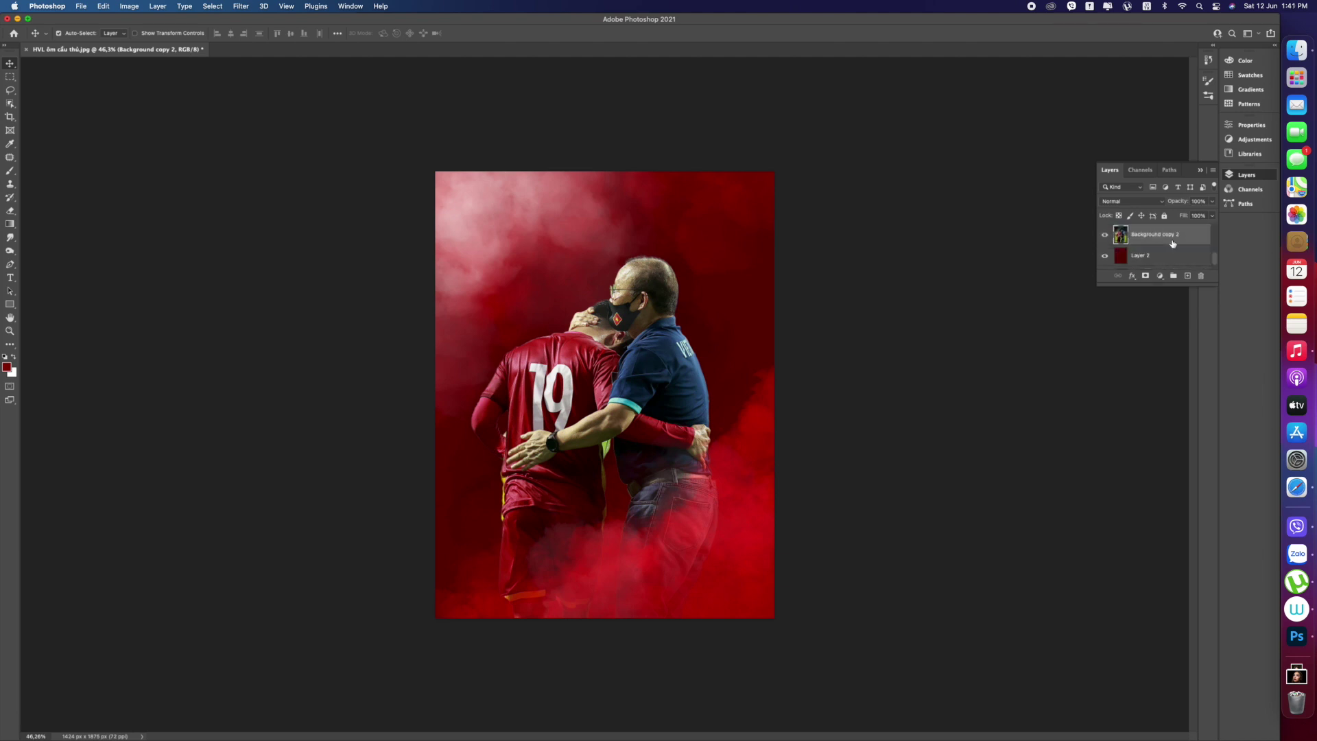
Blend the duplicated Background copy 2 photo in Multiply mode and lower its fill.
left_click(1162, 202)
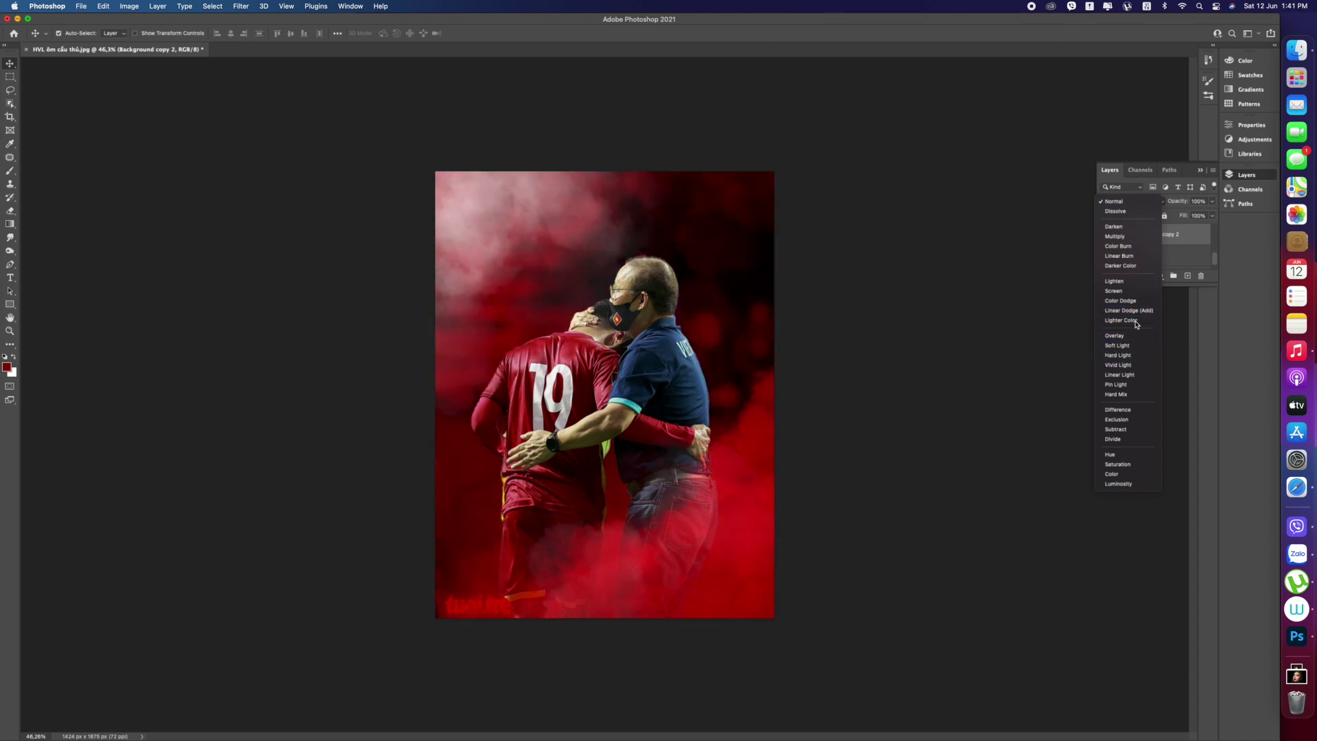
left_click(1132, 237)
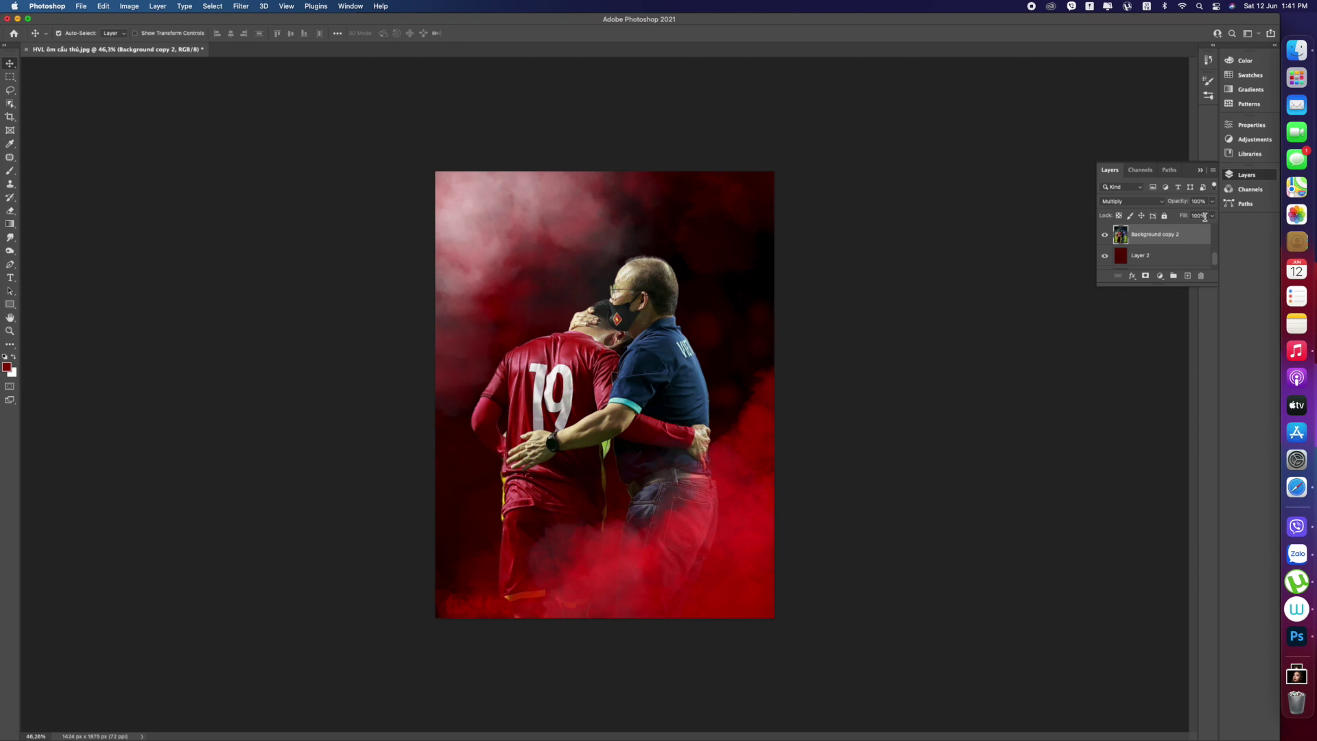
left_click_drag(1211, 215, 1193, 222)
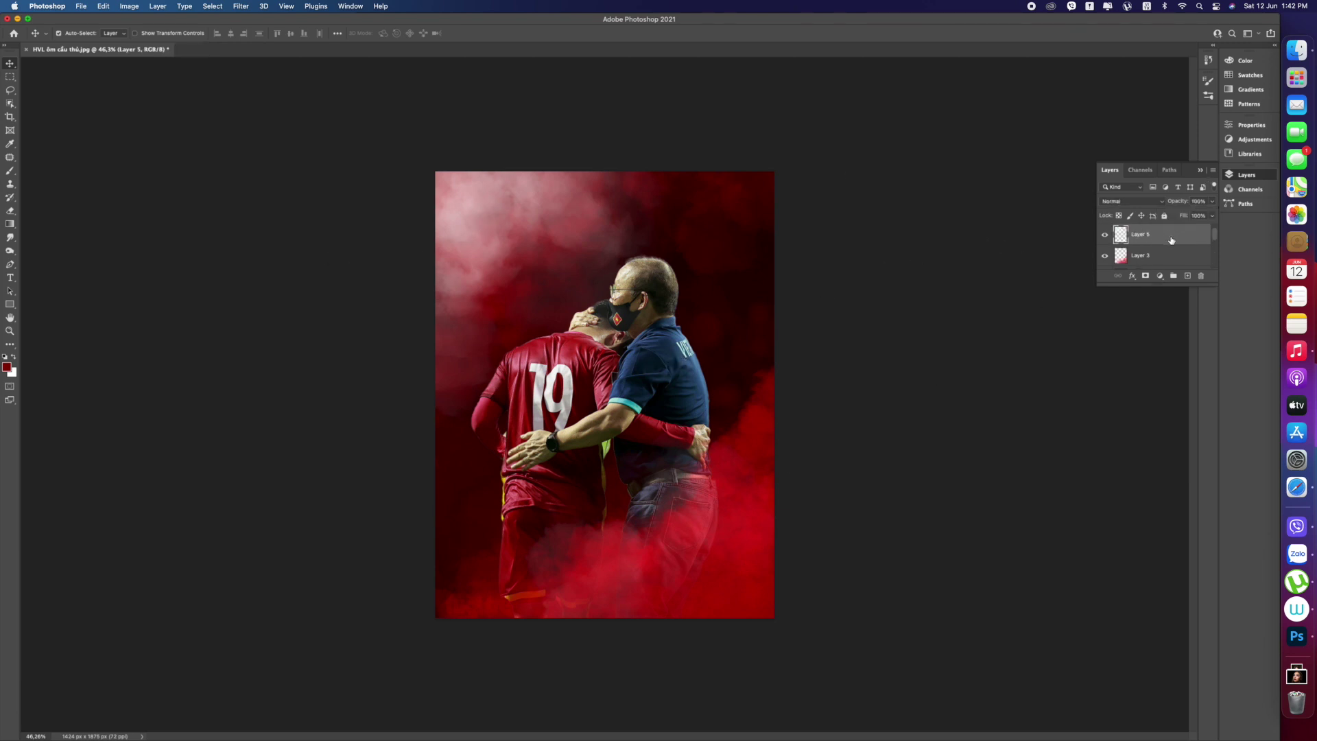
Paint a soft white dab on a new top layer near the poster's upper-left smoke.
left_click(11, 170)
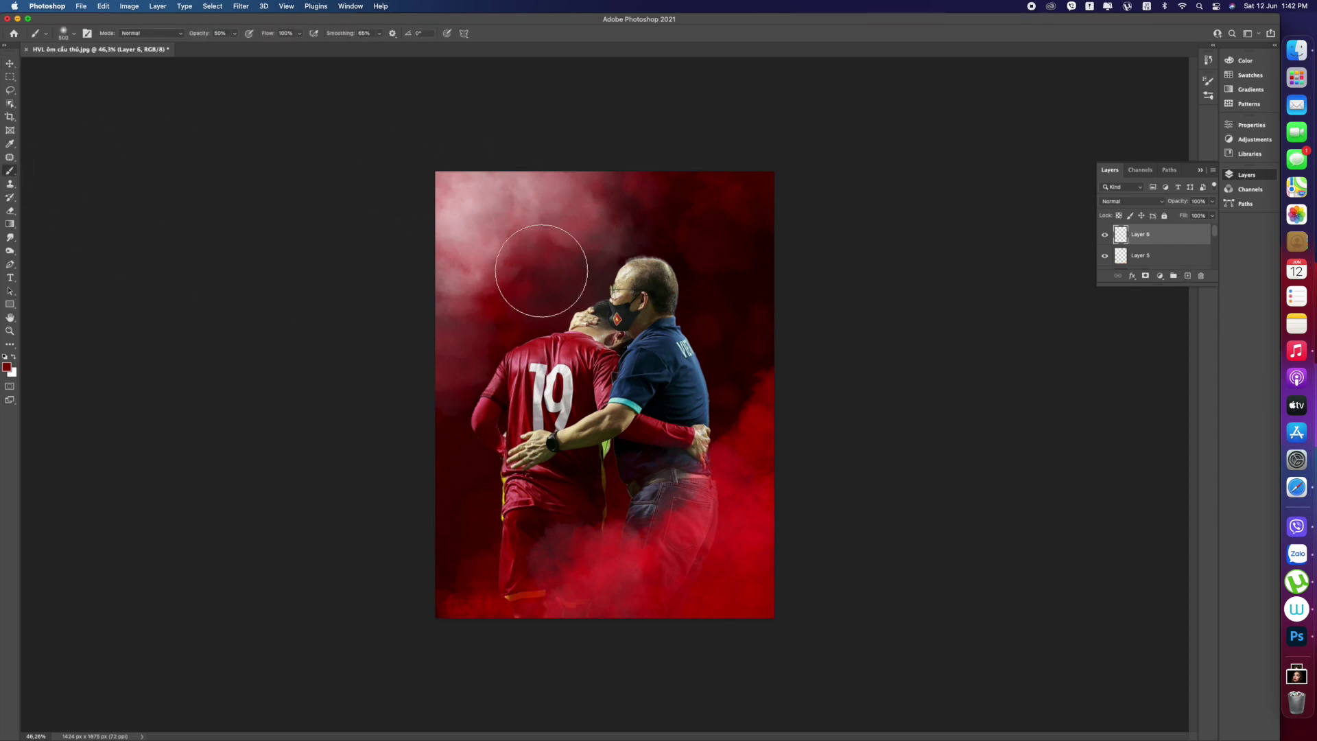
key("bracketleft")
left_click_drag(499, 226, 498, 239)
Enlarge the white dab into a broad glow and place it over the poster's upper-left corner.
key("super+t")
left_click_drag(543, 192, 672, 75)
mouse_move(590, 201)
left_mouse_down()
mouse_move(504, 222)
mouse_move(483, 201)
left_mouse_up()
left_click_drag(576, 285, 840, 419)
left_click_drag(569, 279, 468, 187)
left_click_drag(674, 392, 729, 416)
key("Return")
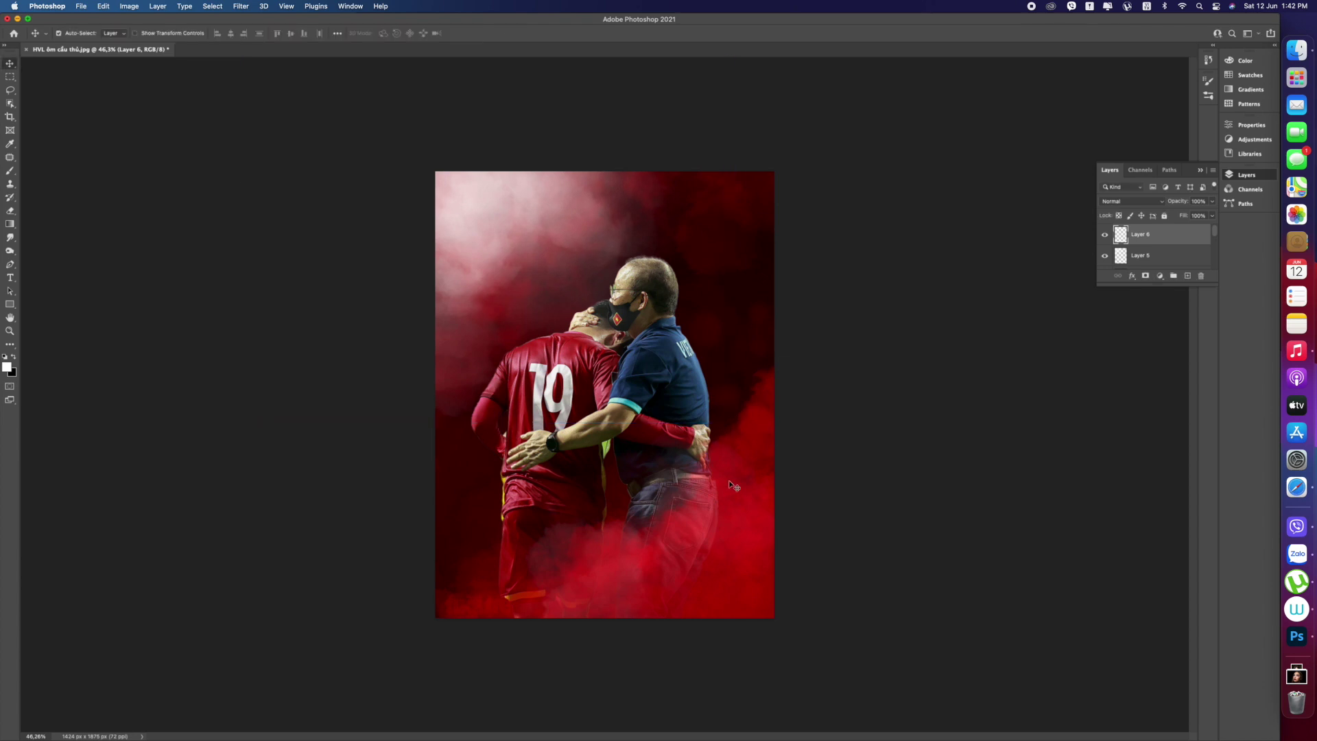
left_click_drag(484, 203, 456, 194)
Deepen the dark tones of the lower red smoke layer with Levels and shift the smoke slightly downward.
left_click(761, 566)
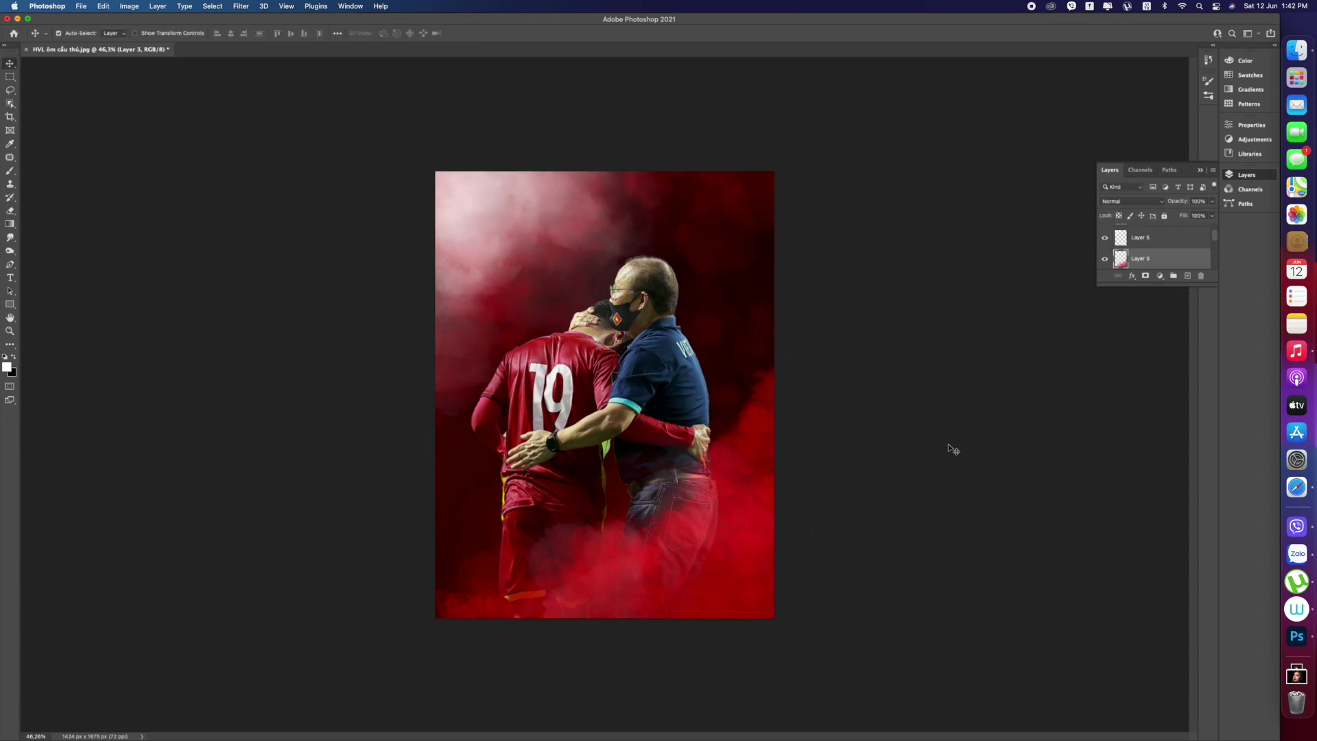
left_click(1104, 260)
left_click(10, 170)
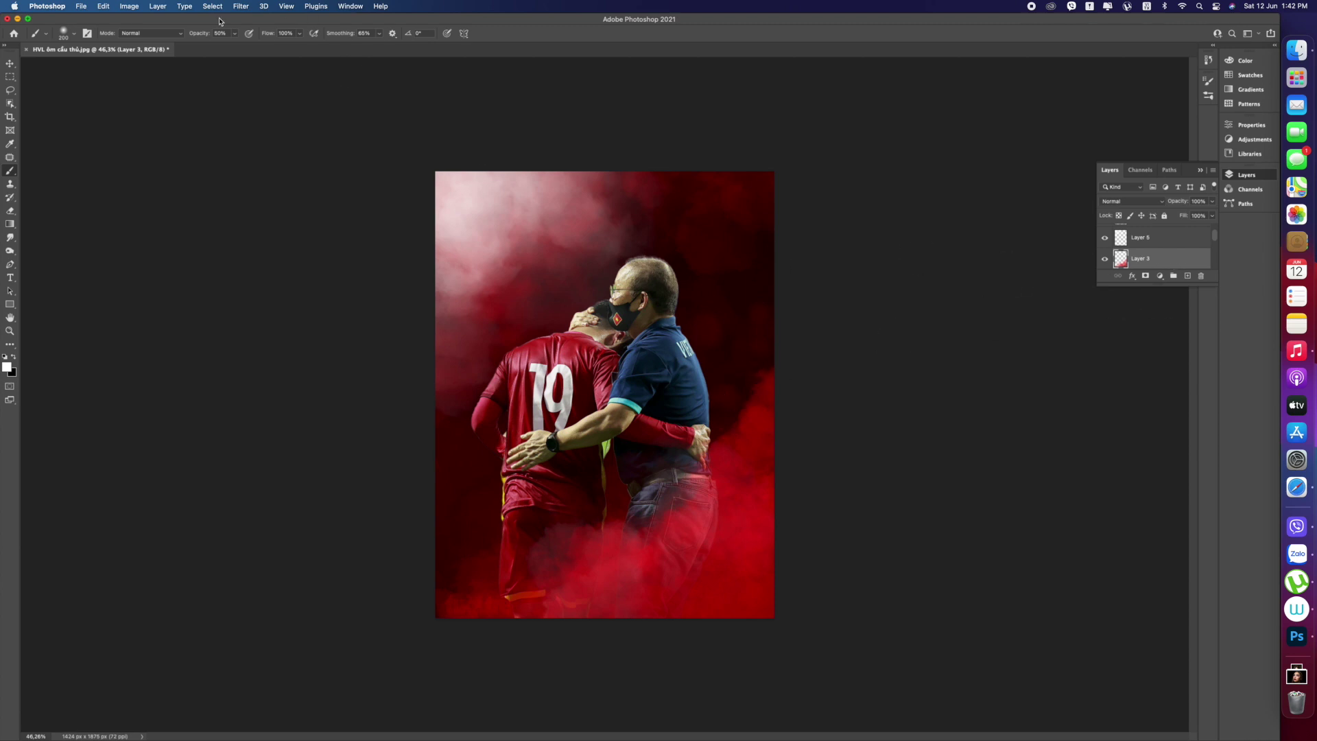
left_click(129, 6)
mouse_move(169, 34)
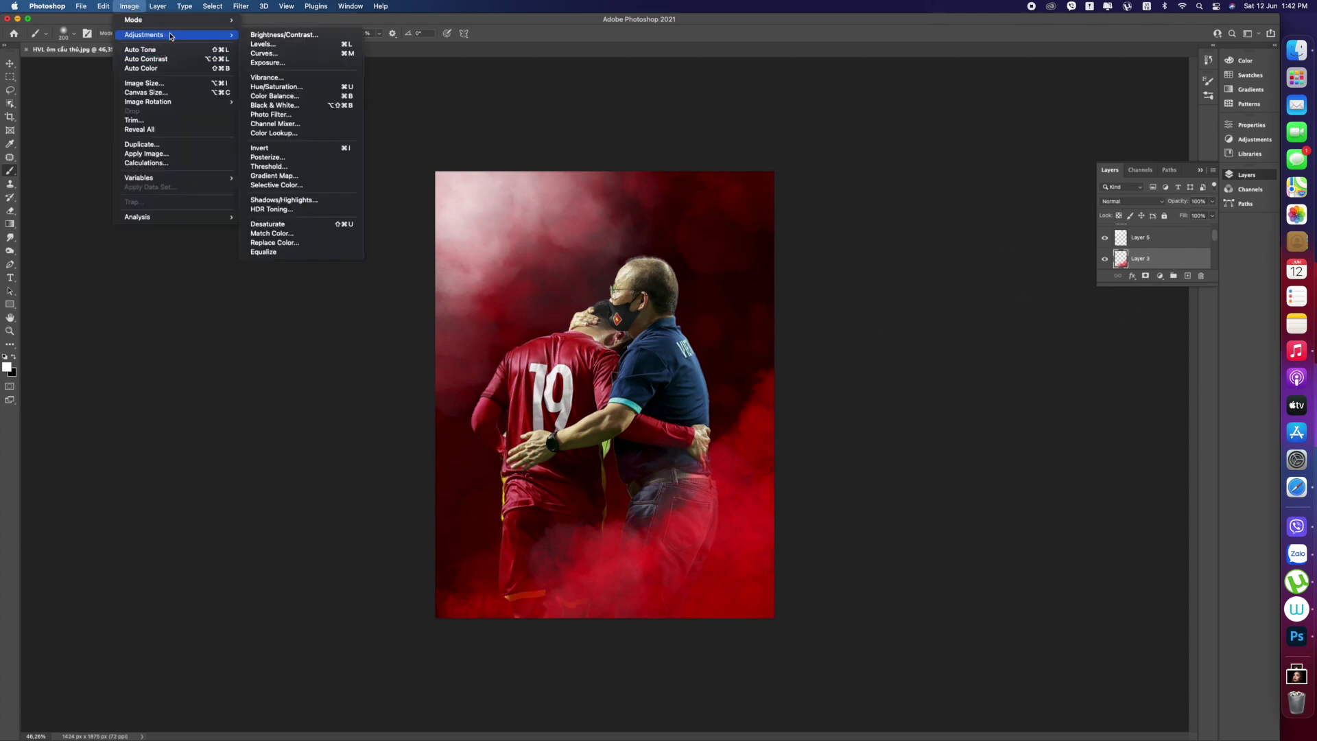
left_click(263, 44)
left_click_drag(749, 316, 817, 316)
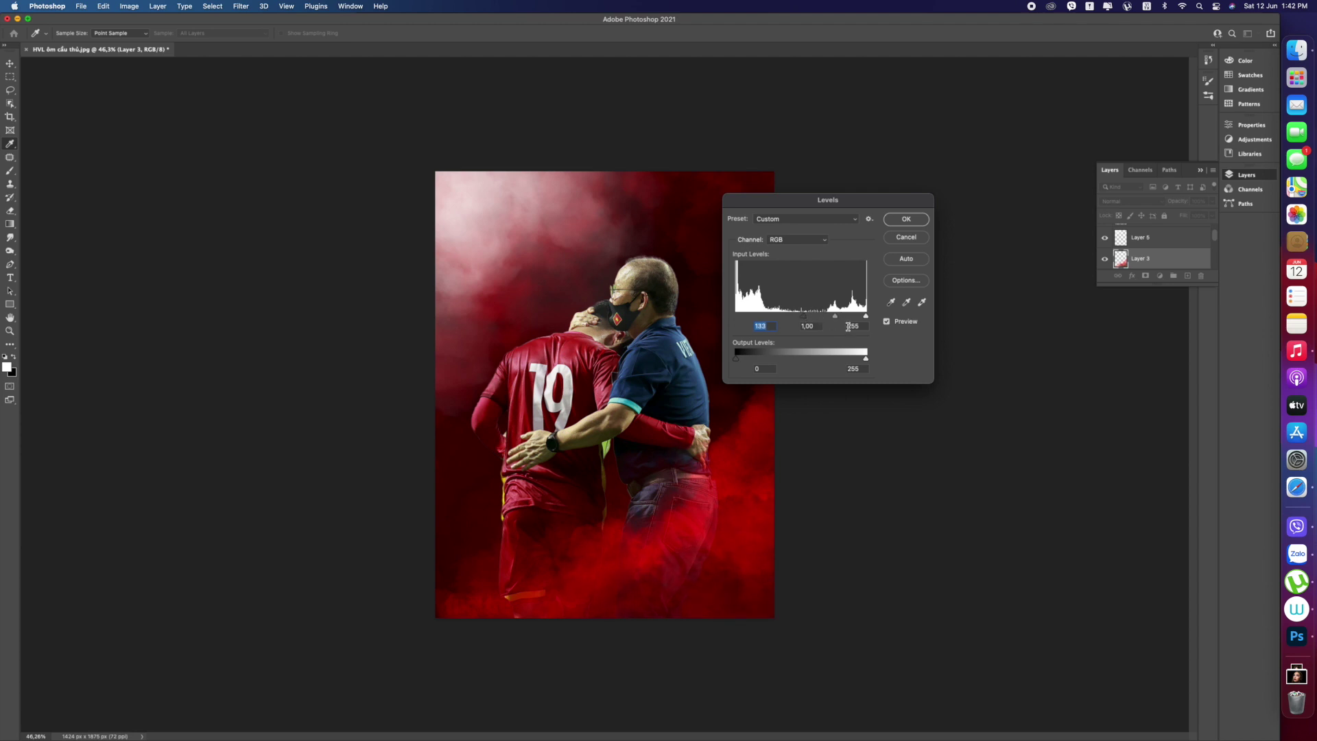
left_click_drag(865, 318, 866, 320)
key("Return")
key("v")
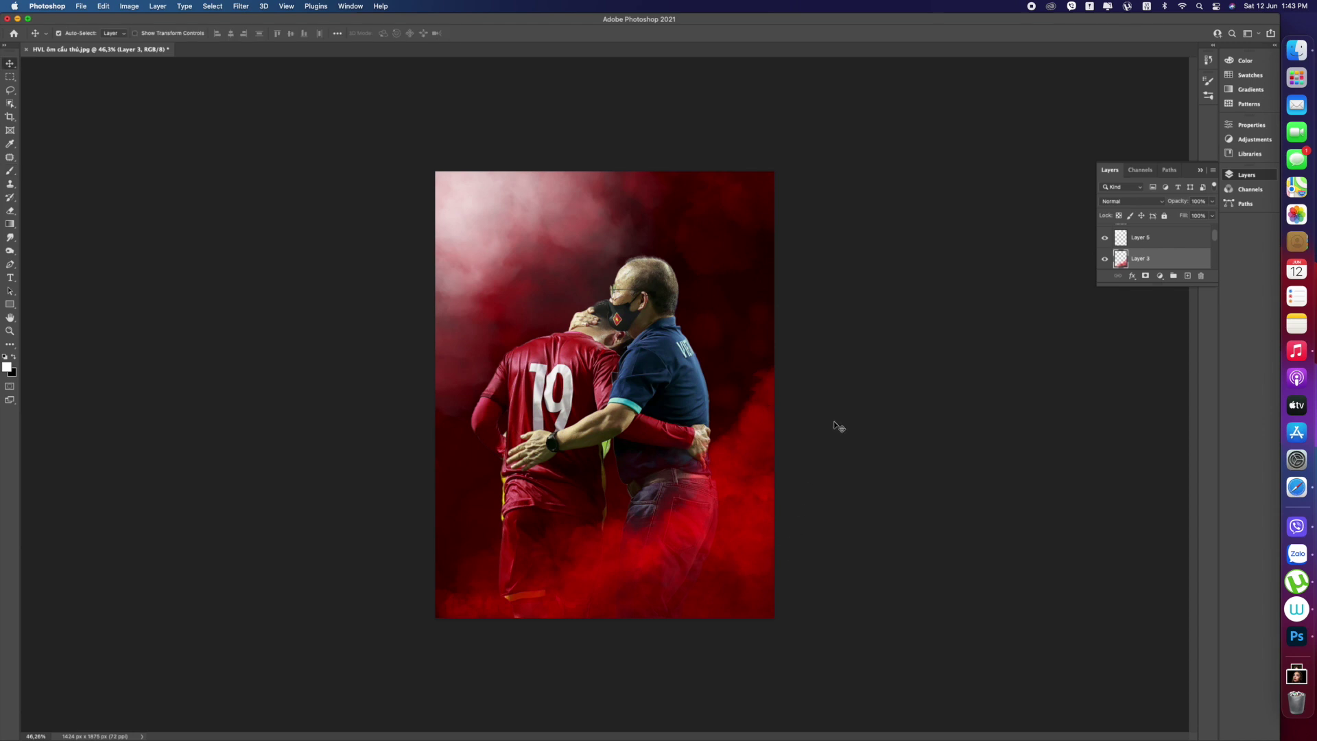
left_click_drag(780, 479, 750, 512)
Scale the men's cutout and Background copy 2 together to about 107% and reposition them in the poster.
left_click_drag(1217, 236, 1211, 258)
left_click(1191, 242)
left_click(1207, 256)
key("super+t")
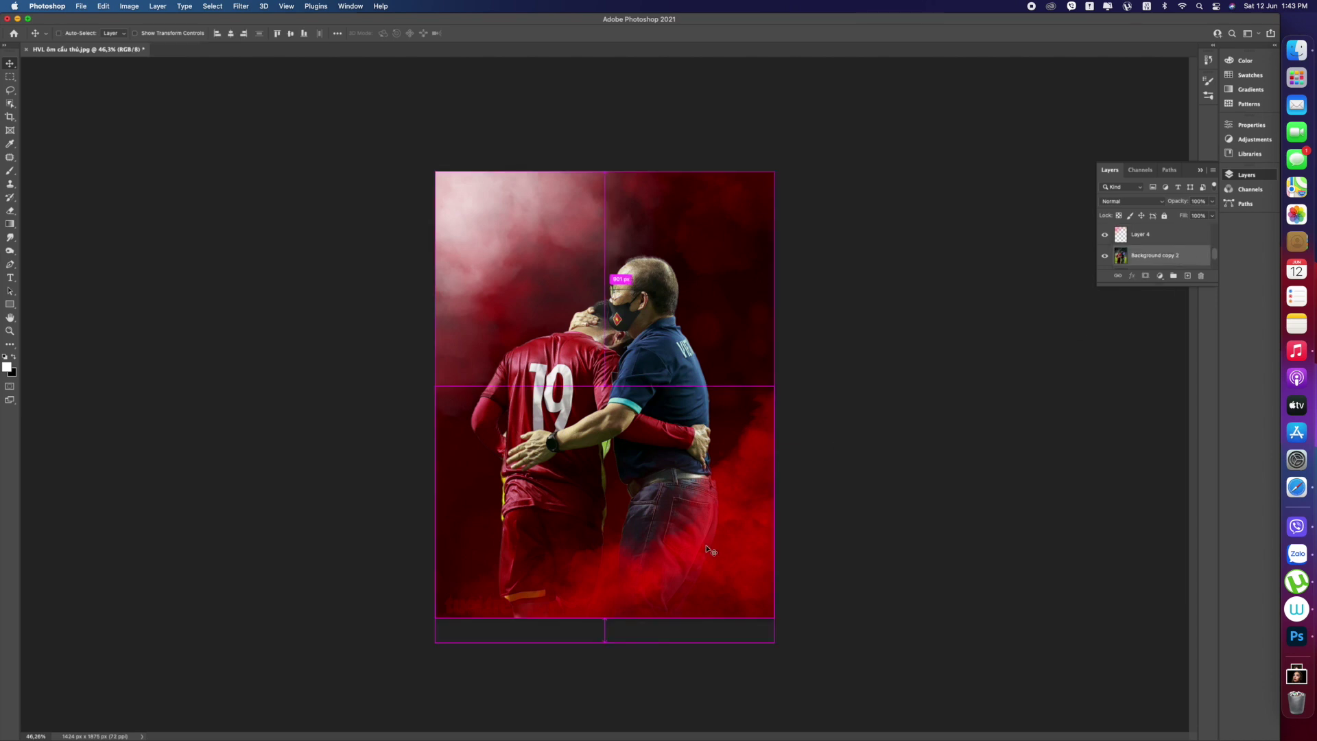
left_click_drag(774, 618, 805, 633)
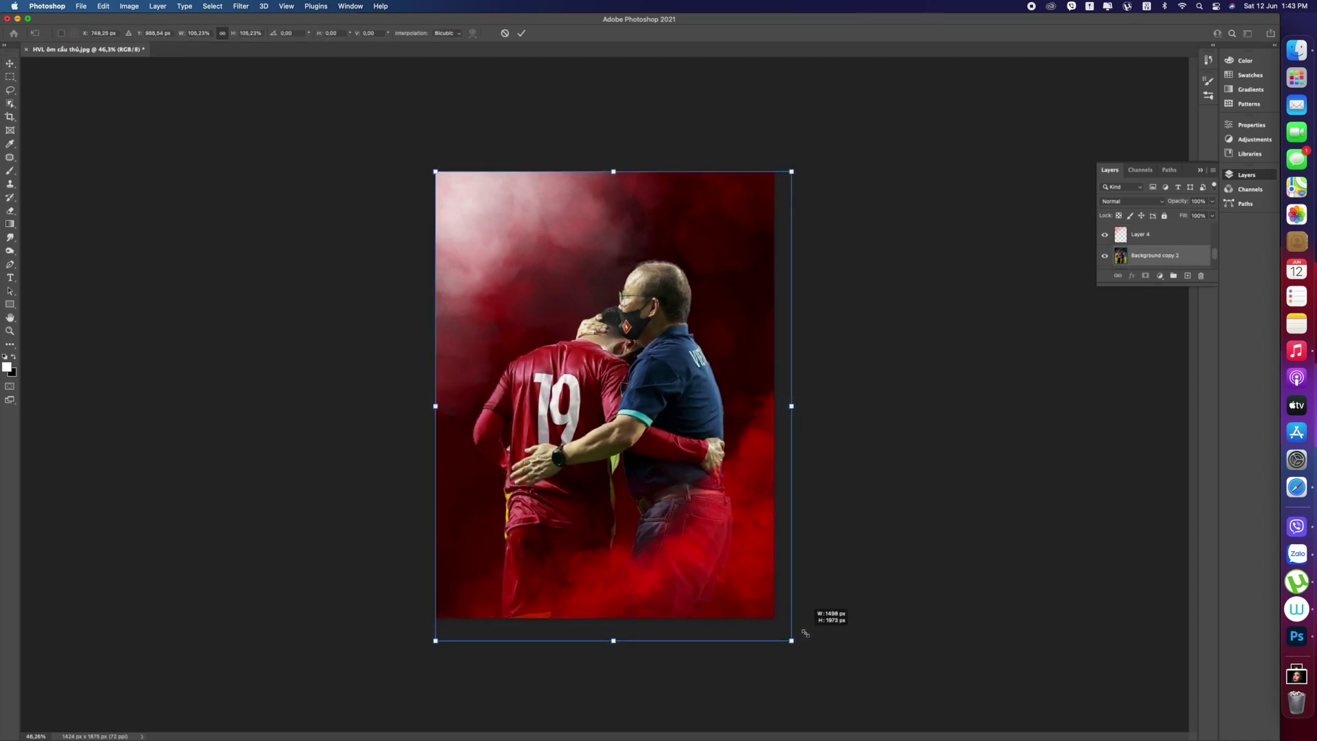
left_click_drag(722, 535, 716, 534)
left_click_drag(792, 173, 799, 162)
left_click_drag(717, 295, 741, 289)
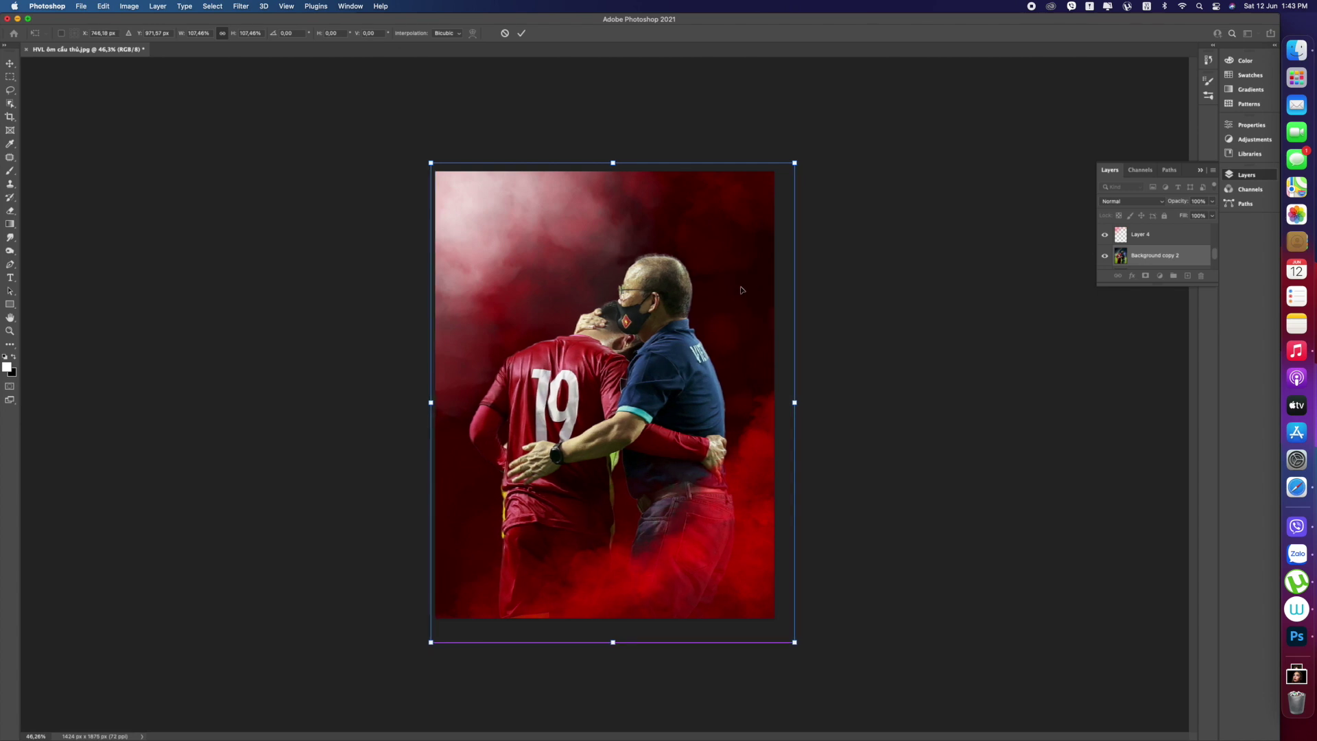
key("Return")
left_click(874, 331)
Load the cutout's layer mask as a selection and add a new layer on top.
left_click_drag(1215, 252, 1217, 246)
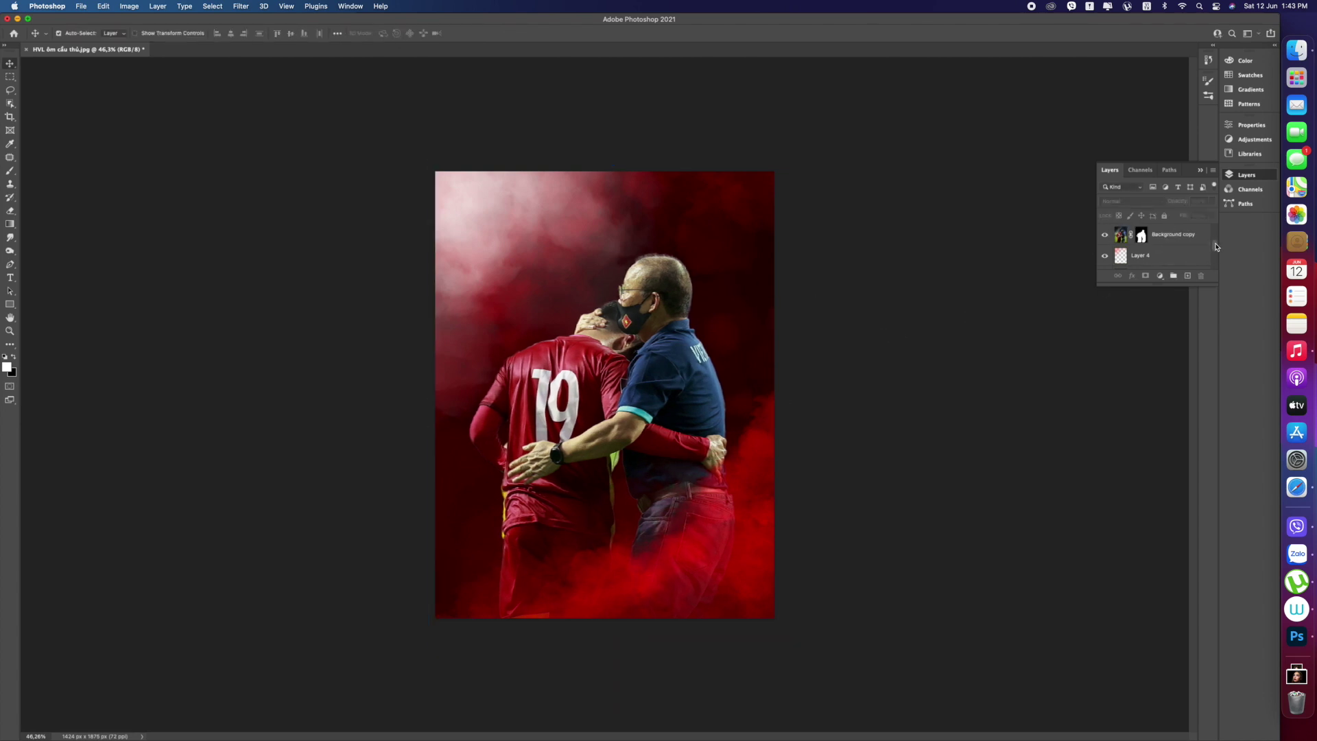
left_click(1142, 236, "super")
left_click(1188, 277)
Paint orange-yellow #ffb400 light along the men's left edges inside the selection.
key("b")
left_click(7, 366)
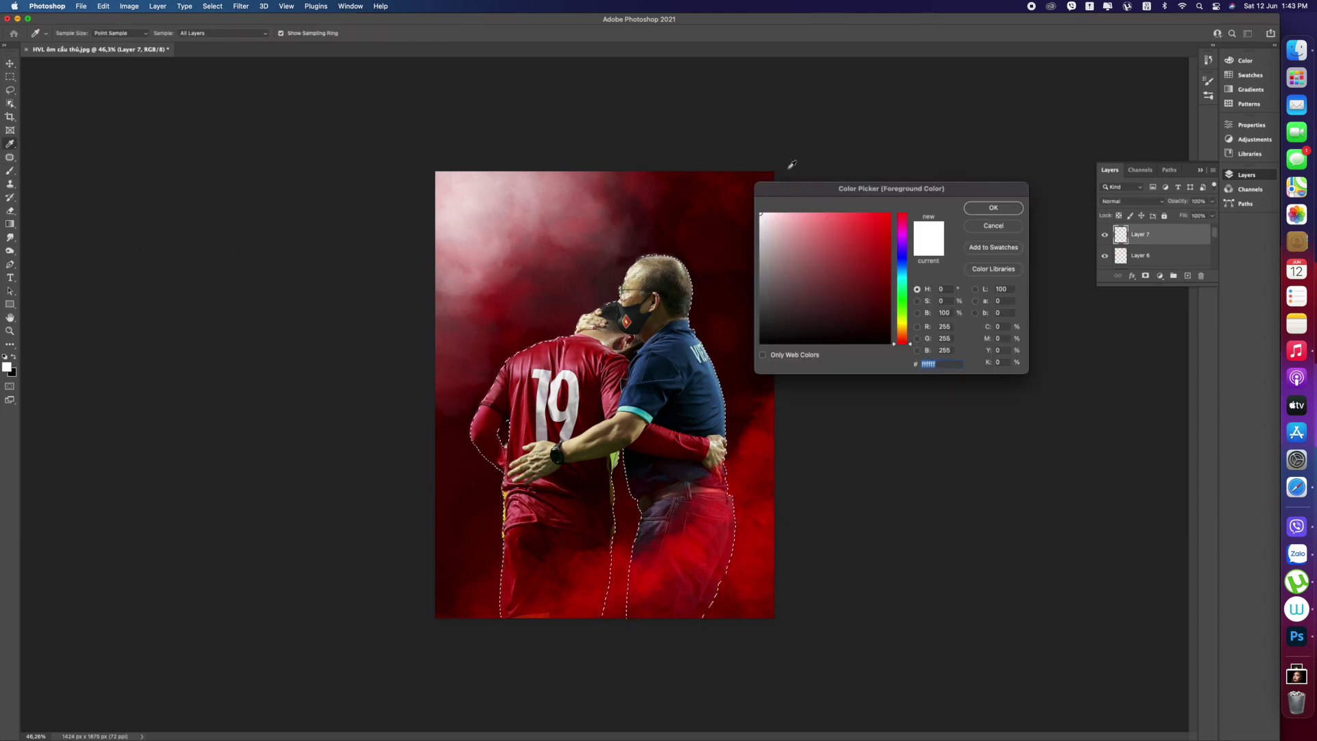
left_click(903, 324)
left_click(892, 213)
left_click_drag(910, 326, 911, 331)
left_click(992, 208)
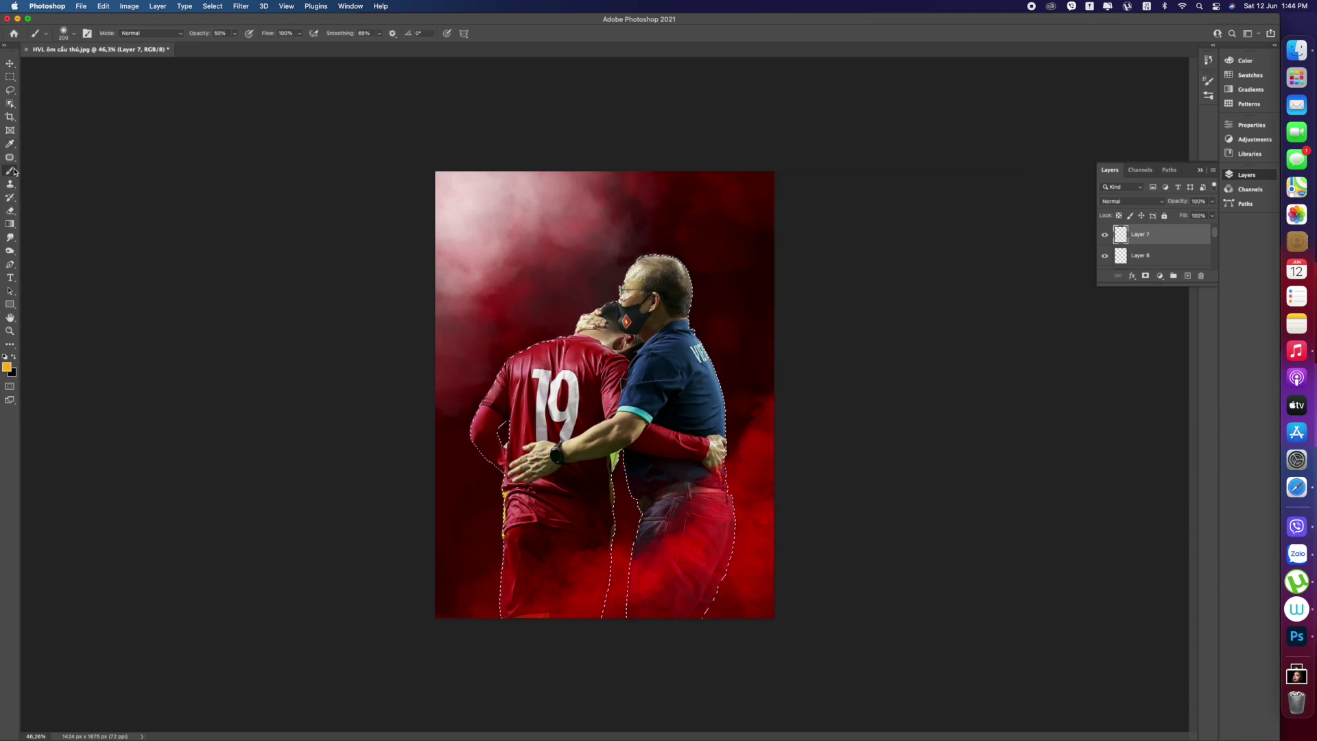
left_click(1120, 237, "super")
key("Return")
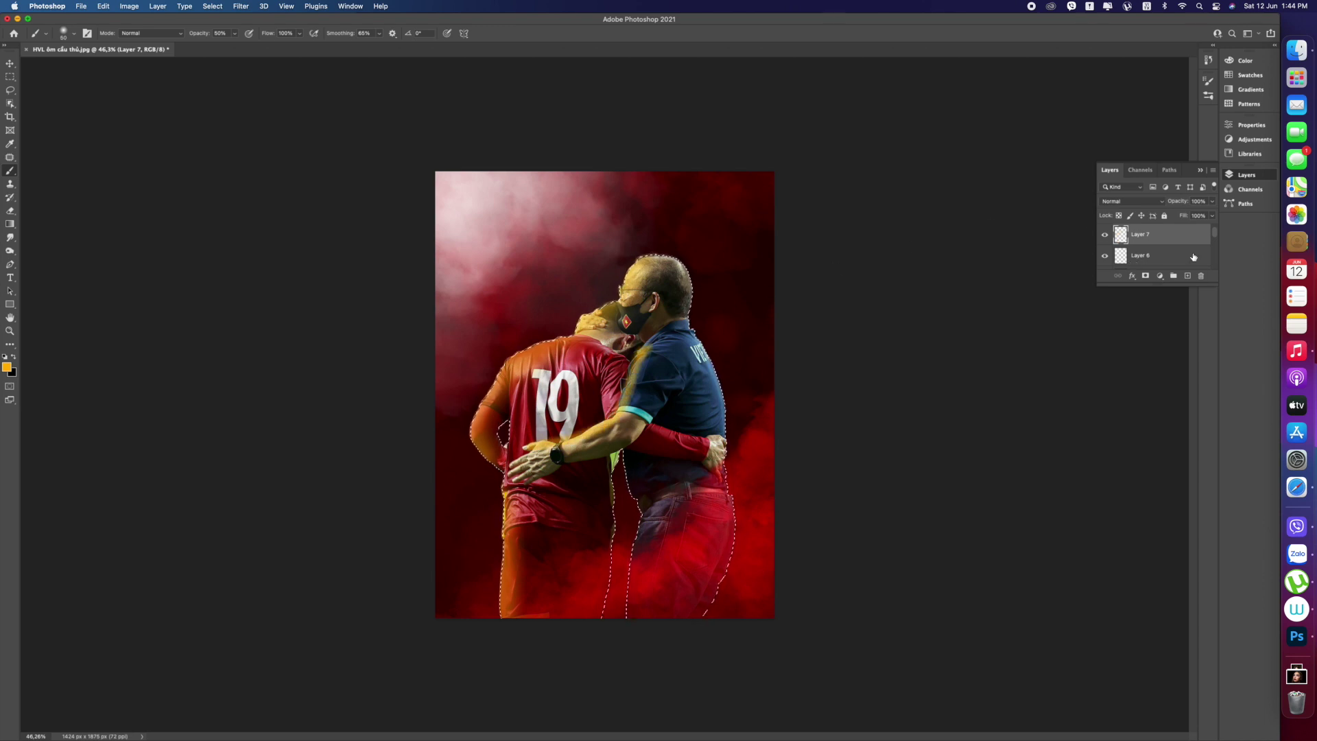
Add another layer and paint red #ff0000 light along the coach's right side inside the selection.
left_click(10, 369)
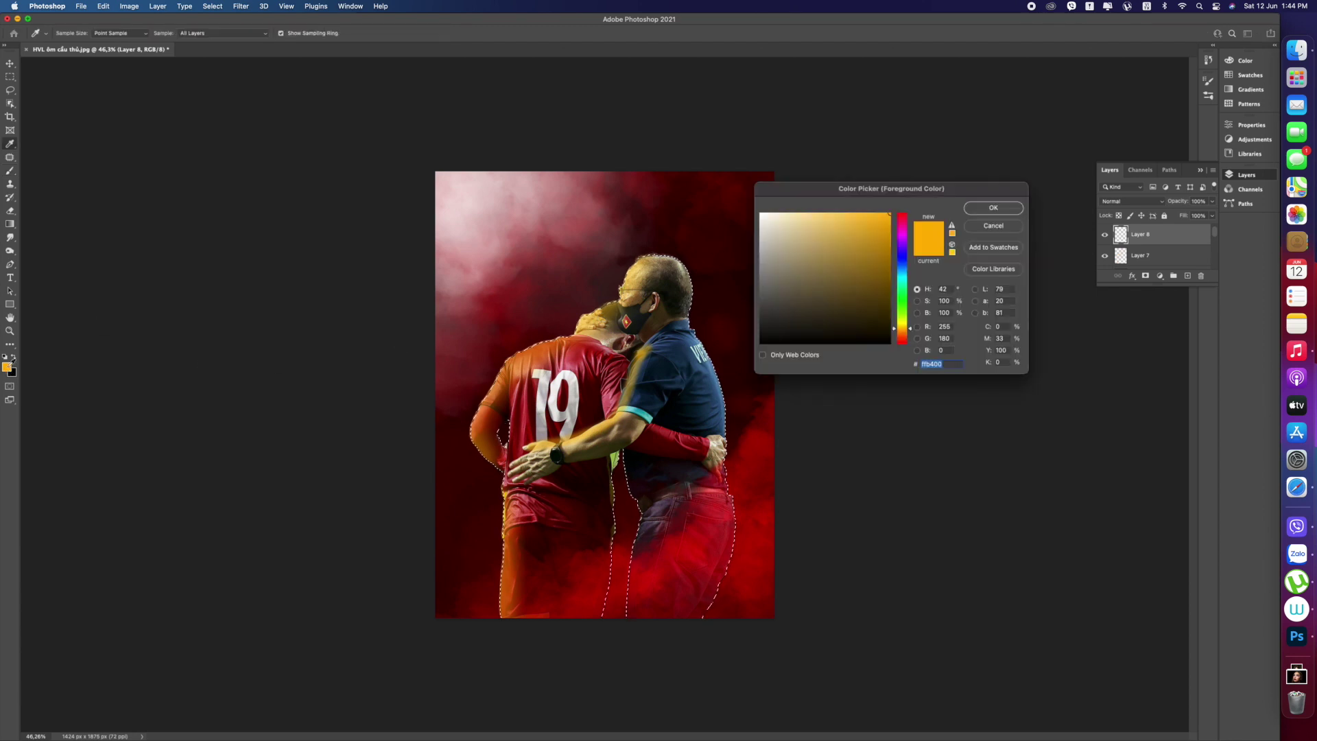
left_click_drag(911, 334, 912, 351)
key("Return")
key("b")
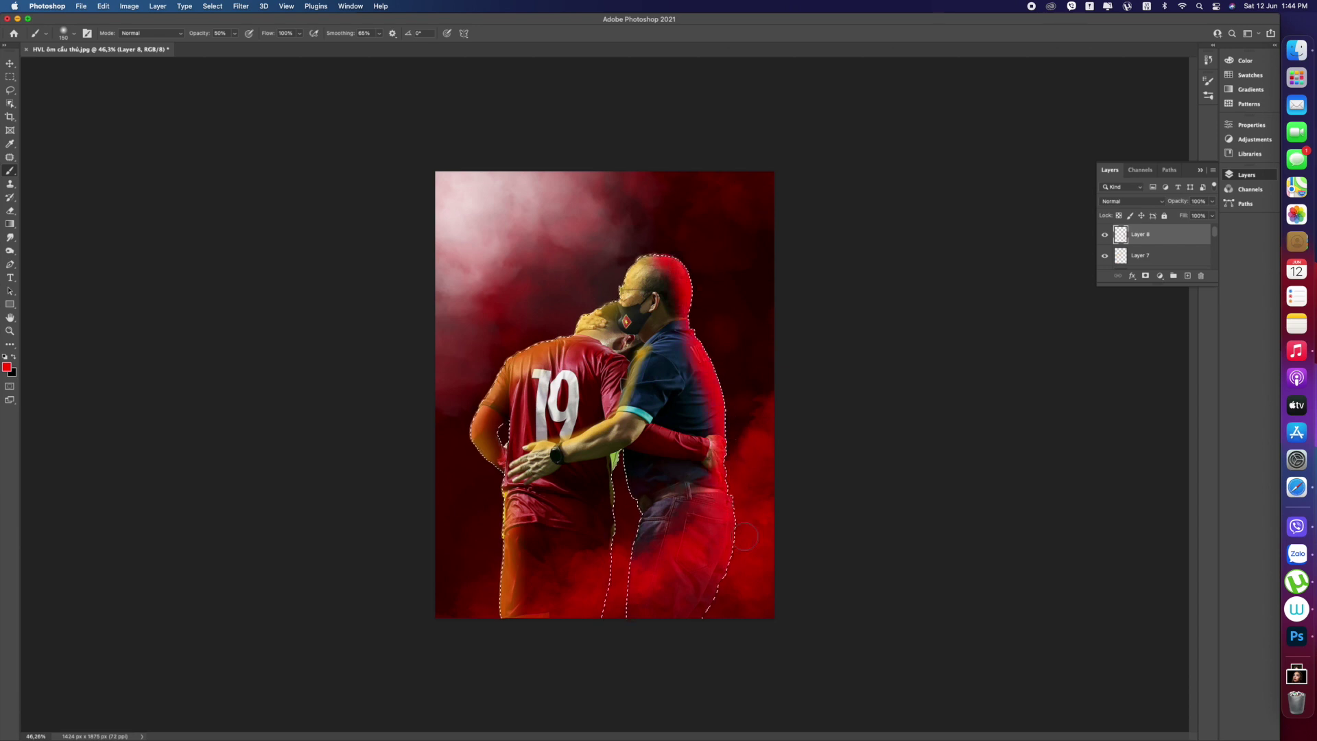
Repaint the left-side light on Layer 7 in a brighter yellow and clear the selection.
key("alt+bracketleft")
left_click(7, 367)
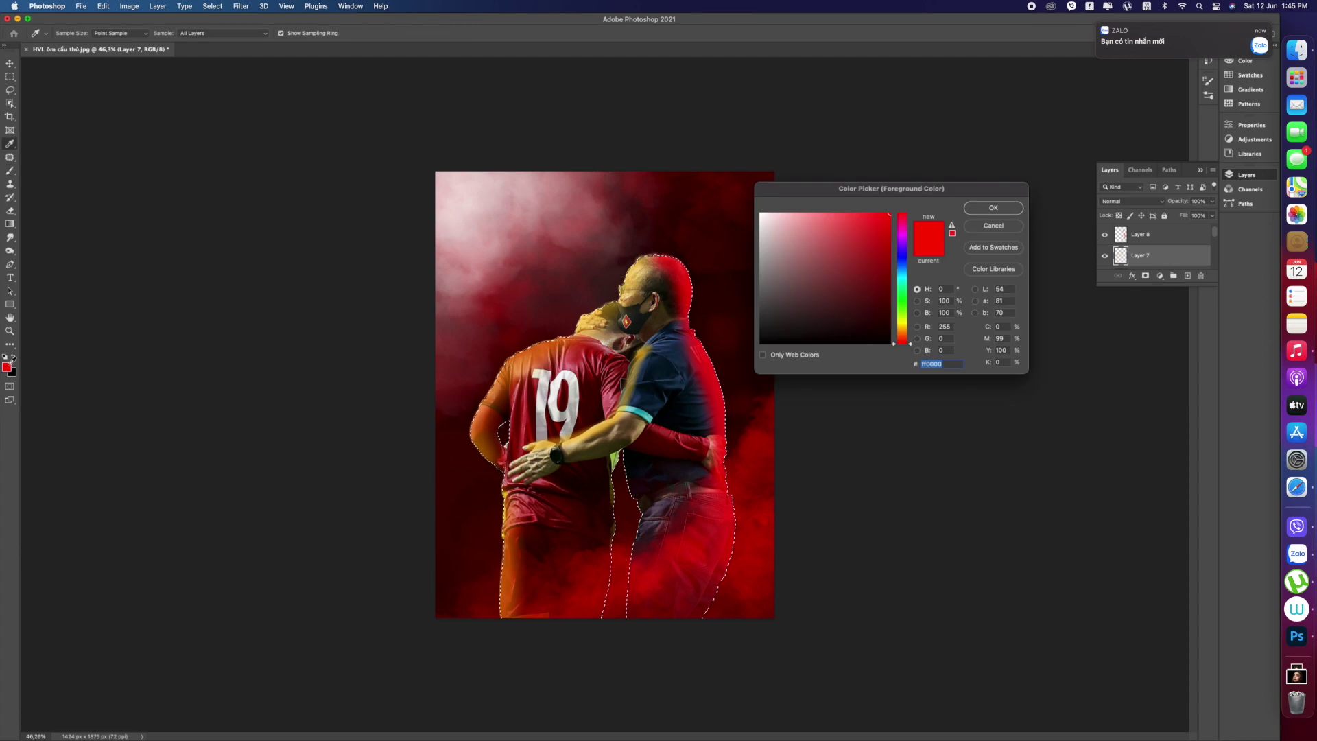
left_click(902, 324)
key("Return")
key("b")
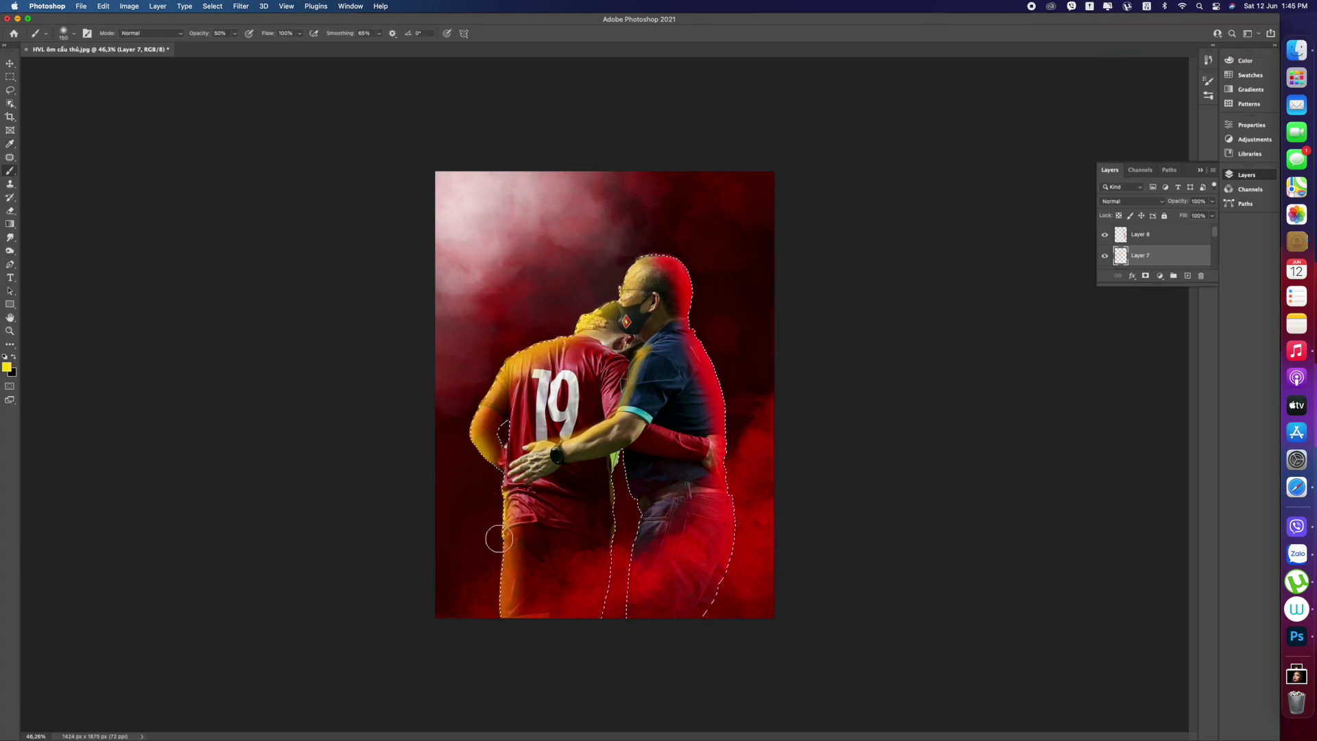
key("v")
key("cmd+d")
Set the yellow light layer to Lighten blending and reduce its opacity to 25%.
left_click(1131, 201)
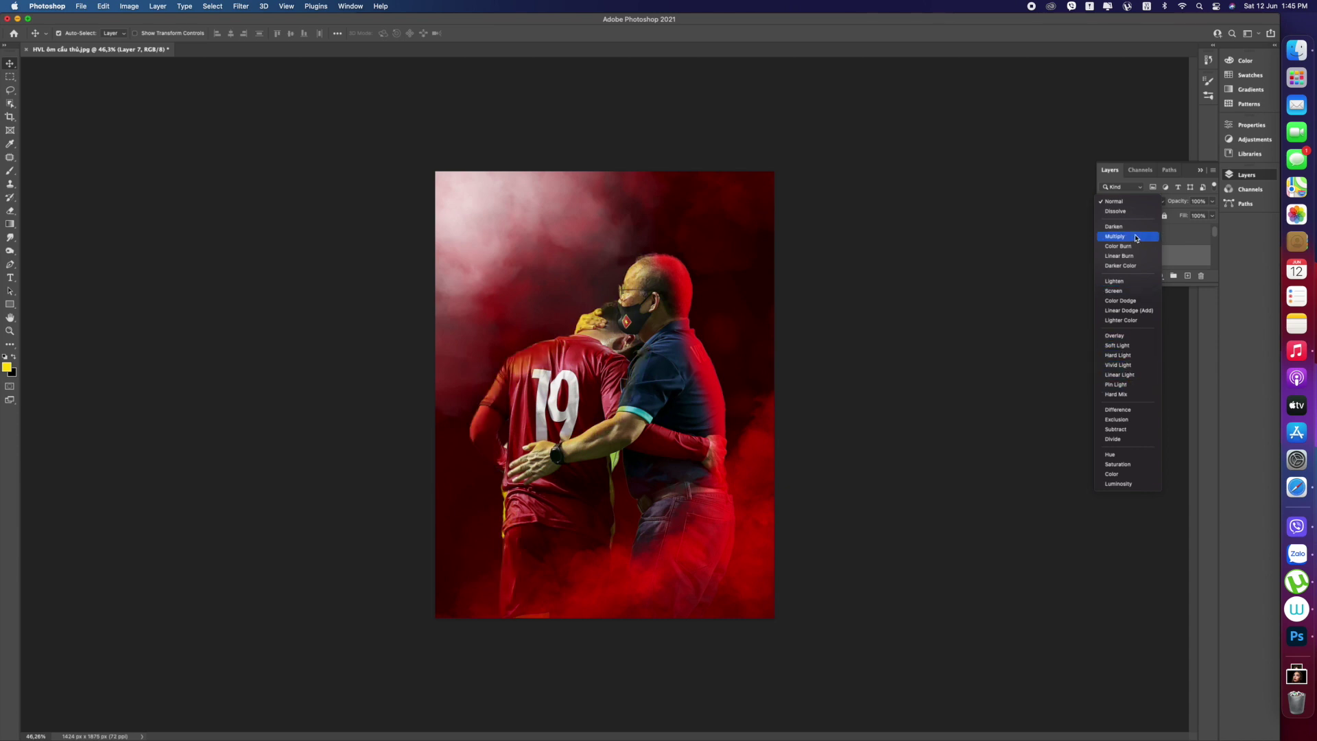
left_click(1133, 281)
left_click(1212, 201)
left_click_drag(1213, 214, 1175, 218)
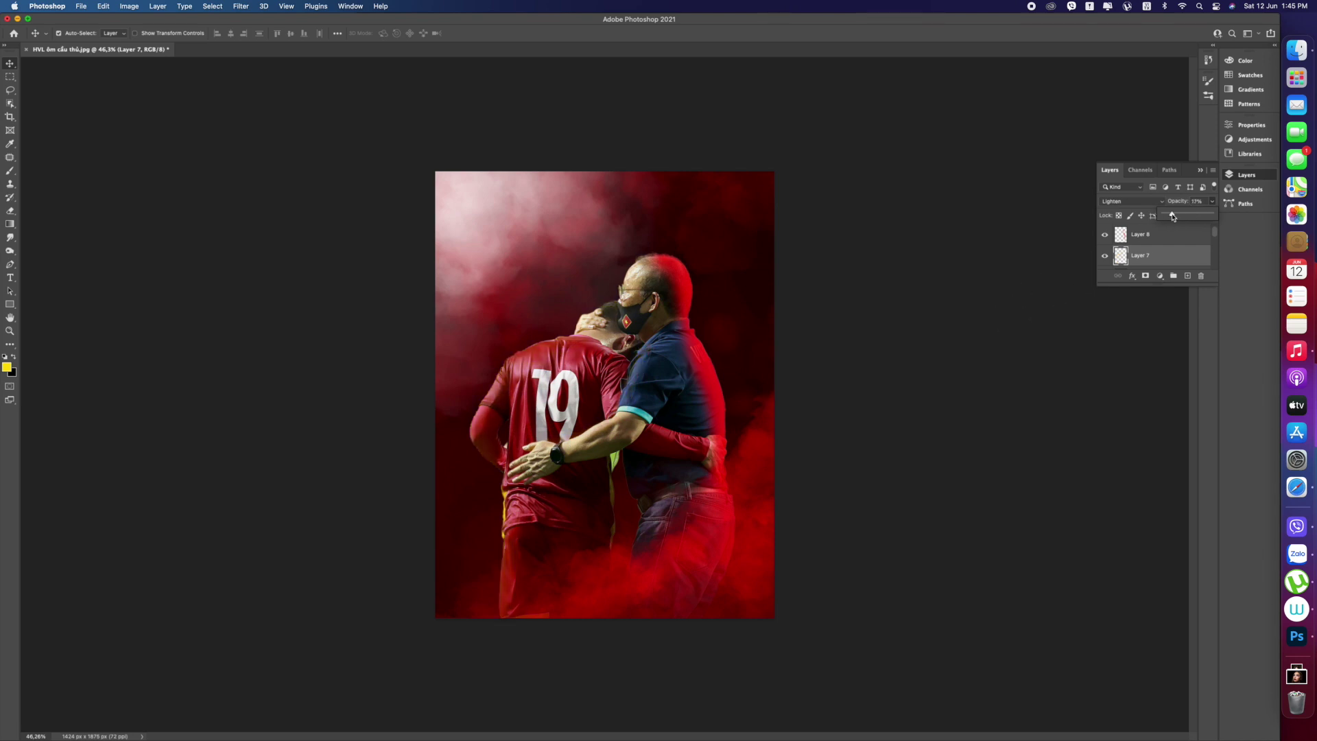
mouse_move(1181, 218)
left_mouse_down()
mouse_move(1194, 213)
mouse_move(1173, 221)
left_mouse_up()
Add a mask to the yellow light layer and brush out the light near the player's elbow.
left_click(1146, 276)
left_click(9, 172)
left_click_drag(495, 470, 485, 485)
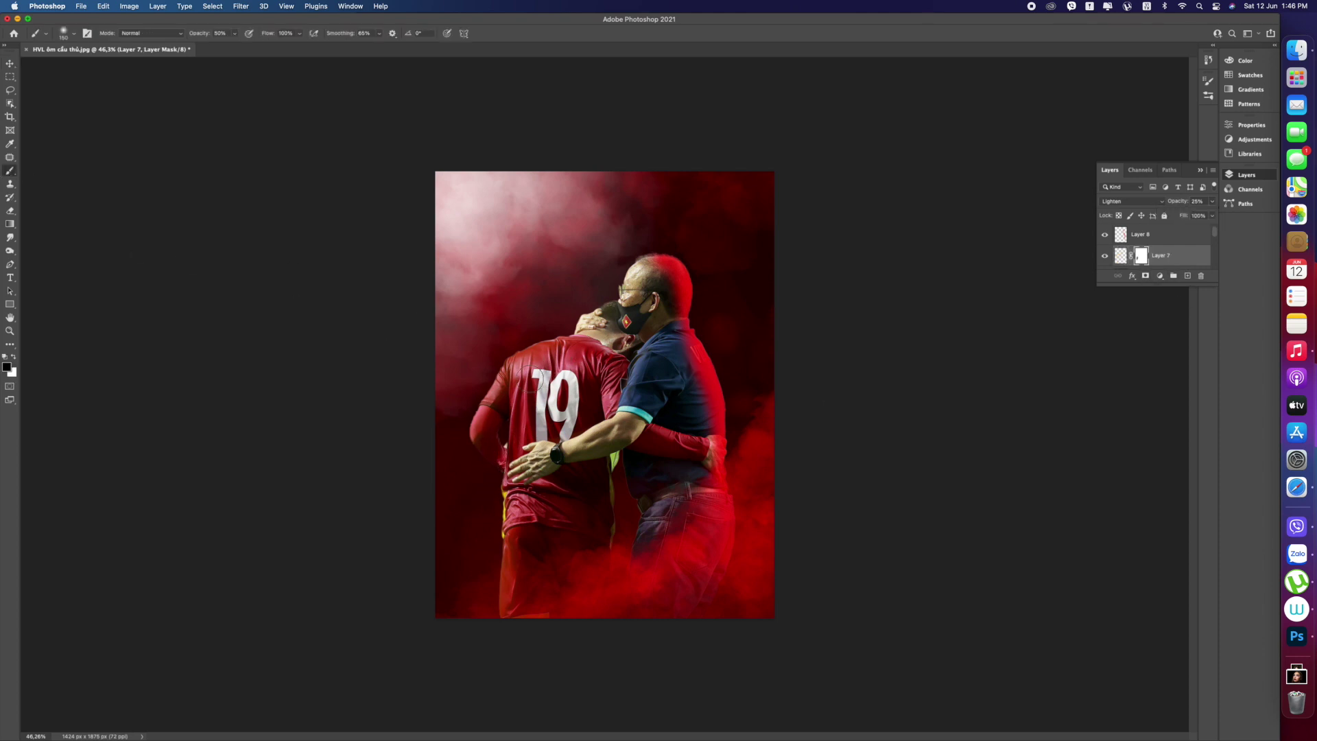
key("v")
Try Lighten on the red light layer, Layer 8, and switch its blend mode to Subtract.
left_click(1166, 234)
left_click(1132, 201)
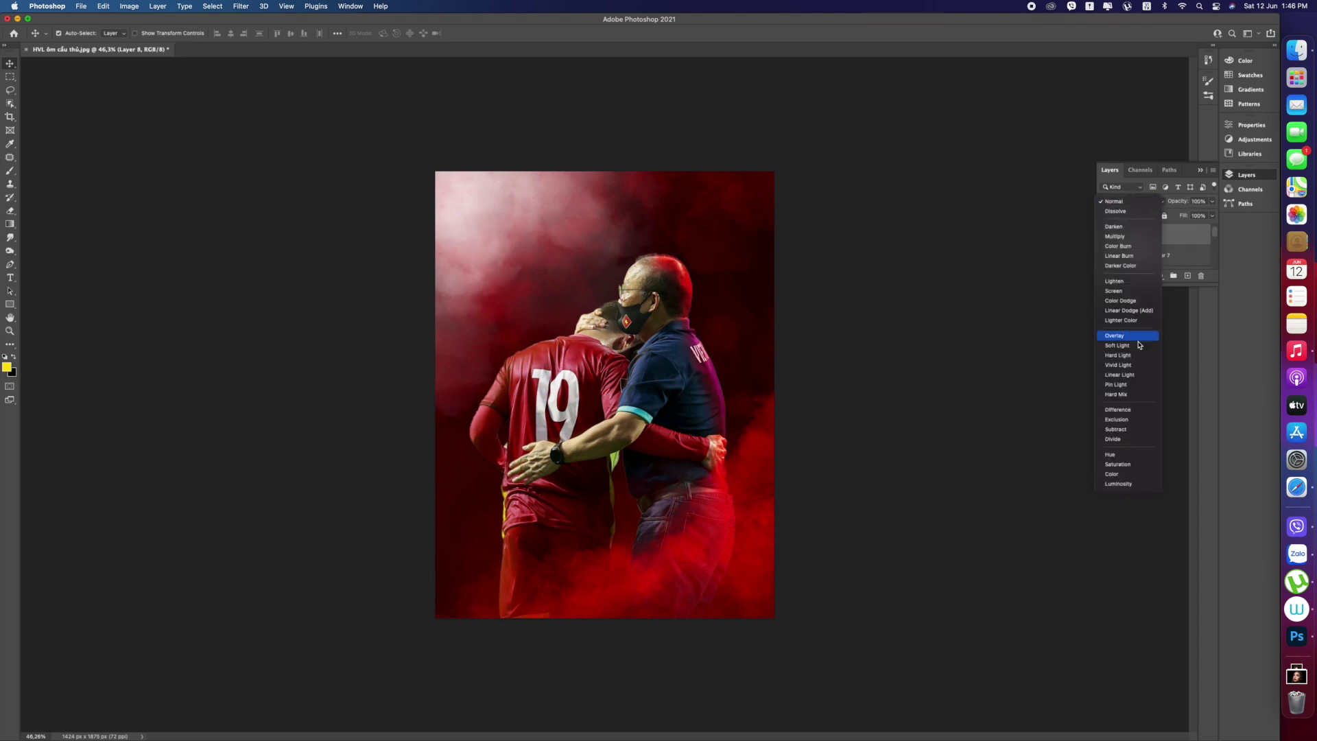
left_click(1139, 281)
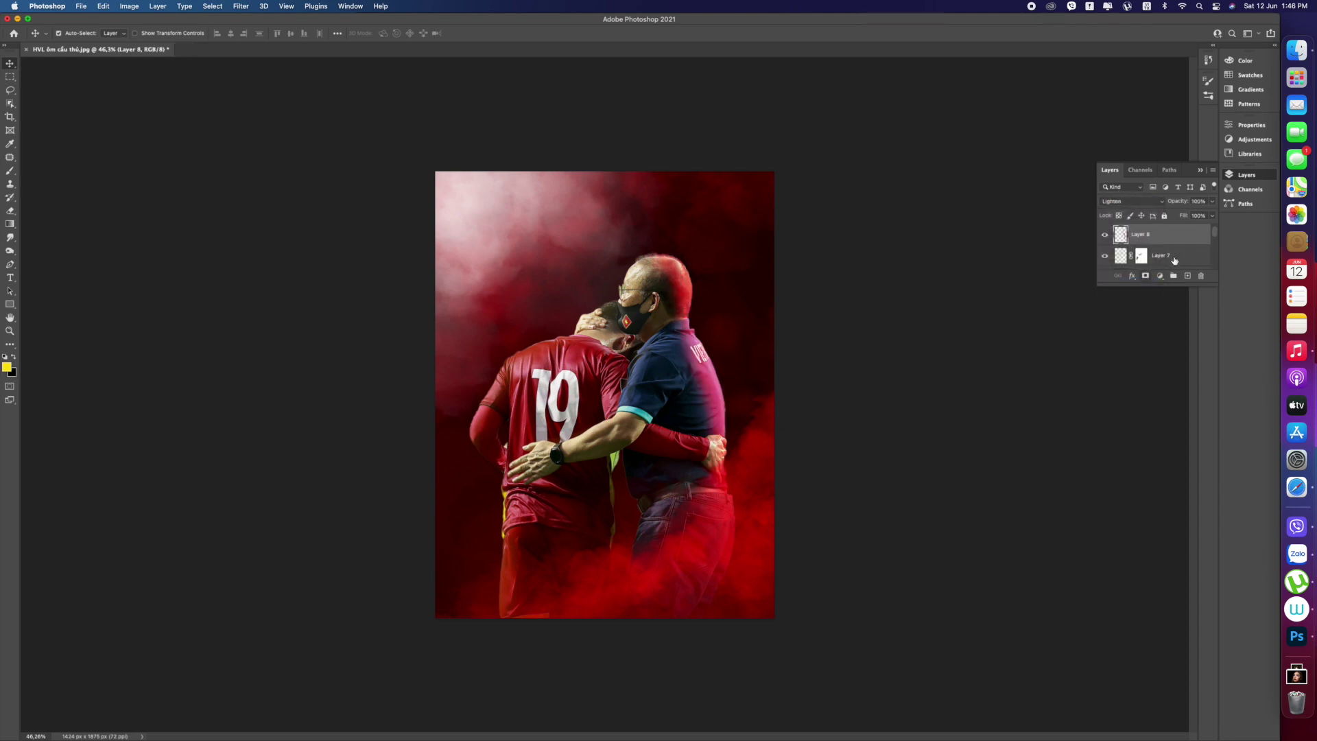
left_click(1139, 201)
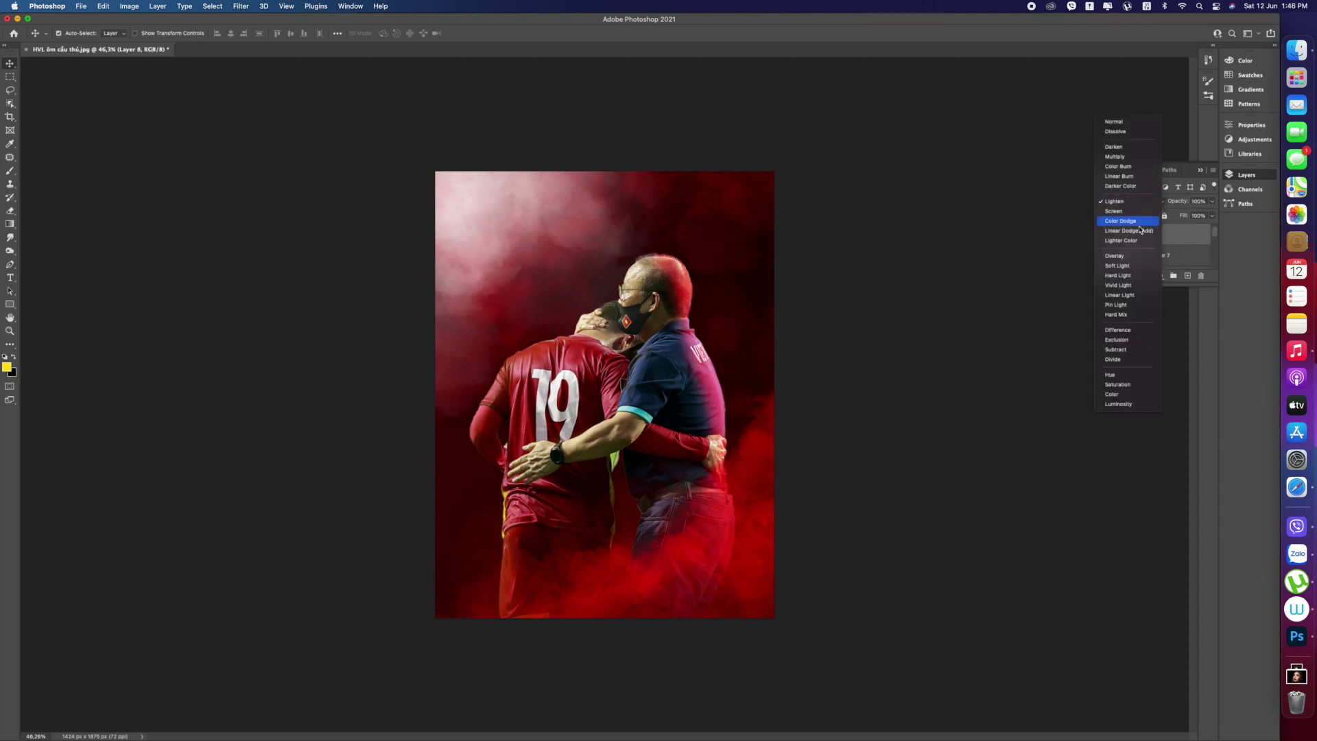
left_click(1132, 352)
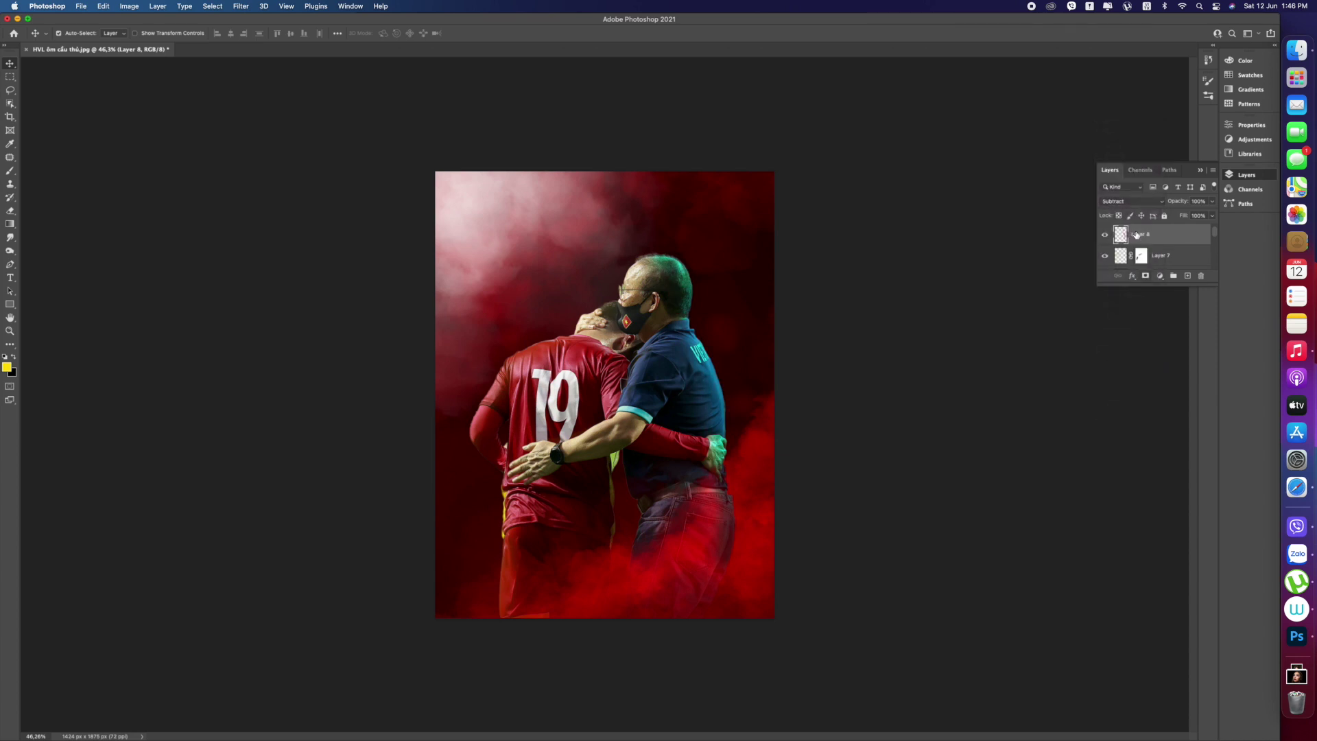
Mask the red light layer off the coach's head and the hand at his back, and lower the layer's opacity.
left_click(1146, 276)
left_click(10, 170)
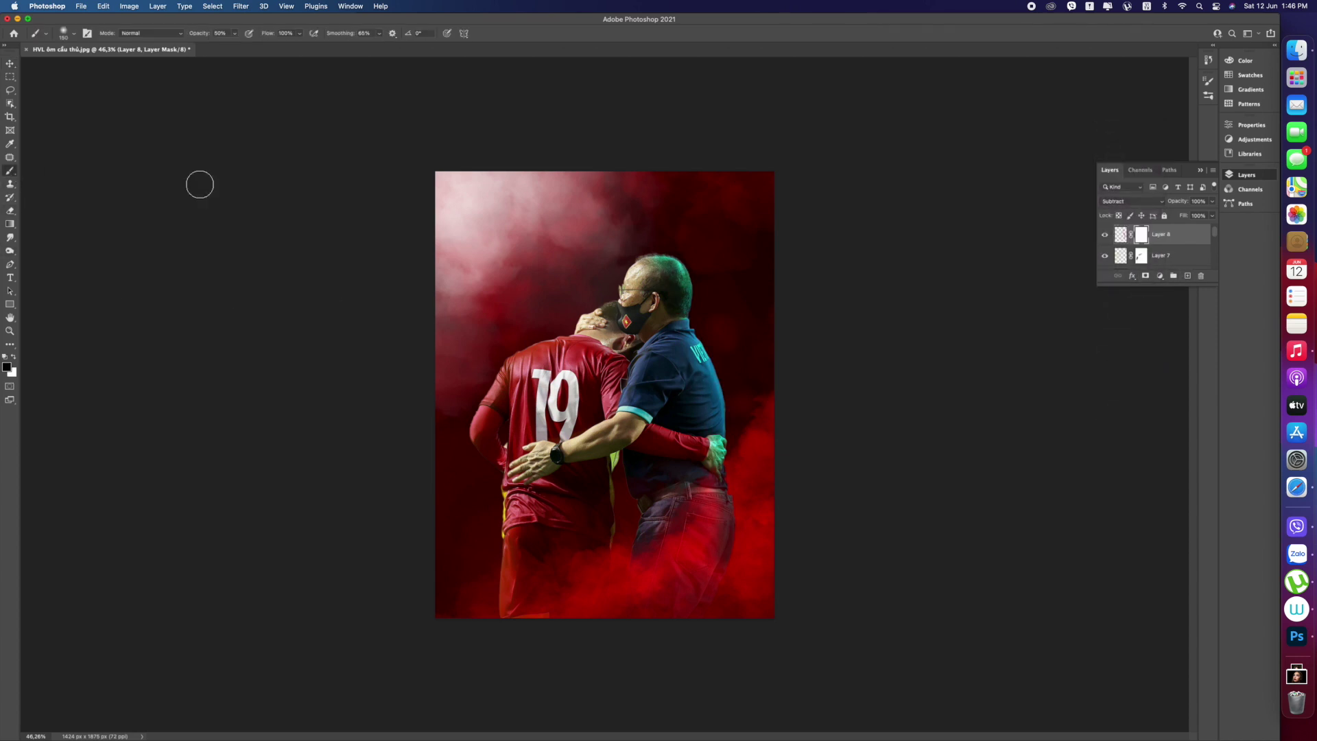
key("bracketright")
left_click(664, 291)
left_click(662, 288)
left_click(706, 447)
key("bracketleft")
key("bracketleft")
key("bracketleft")
key("bracketleft")
left_click_drag(709, 446, 718, 457)
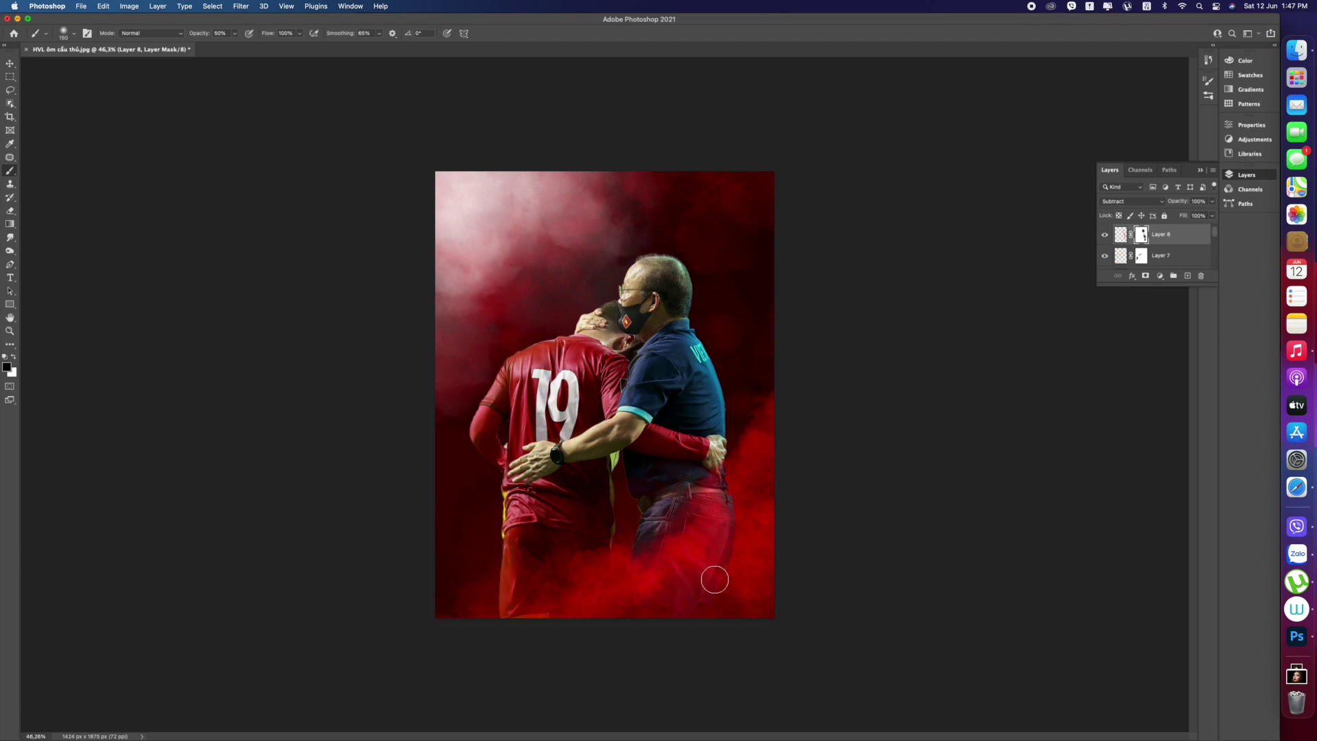
key("v")
left_click_drag(1212, 201, 1180, 218)
Change the yellow light layer, Layer 7, to Difference blending and adjust its opacity.
left_click(1125, 256)
left_click(1132, 201)
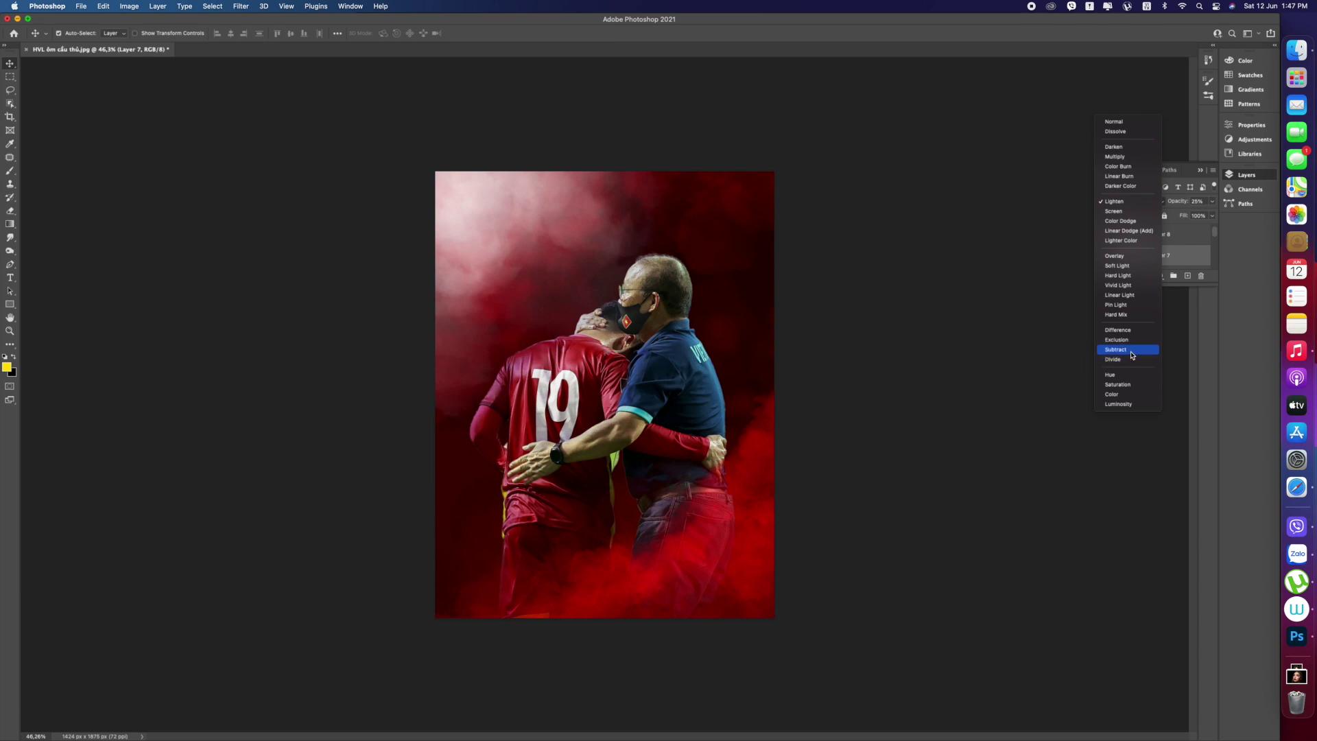
left_click(1137, 332)
left_click(1211, 202)
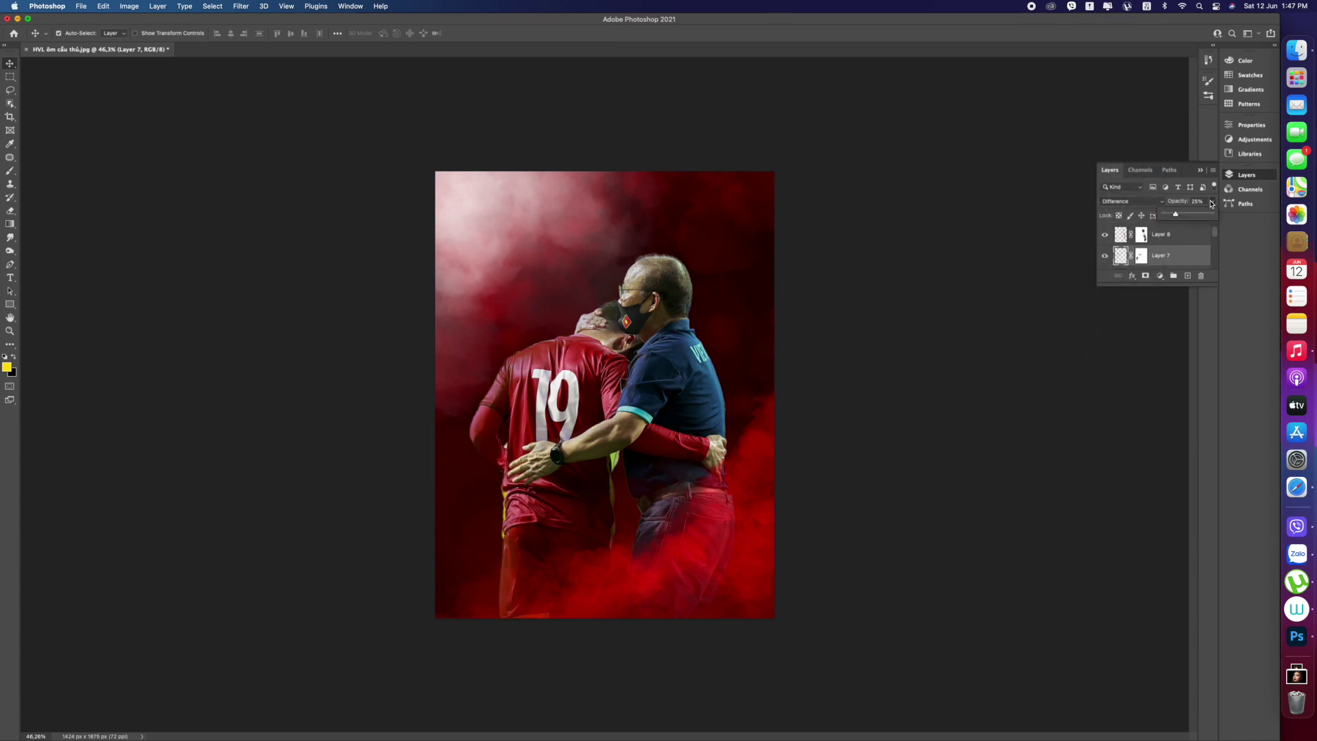
left_click_drag(1184, 217, 1168, 233)
Add a Brightness/Contrast adjustment layer above Layer 8 and reduce the brightness slightly.
left_click(1168, 234)
left_click(1160, 276)
left_click(1175, 309)
mouse_move(1142, 181)
left_mouse_down()
mouse_move(1134, 204)
mouse_move(1139, 184)
left_mouse_up()
left_click(1201, 120)
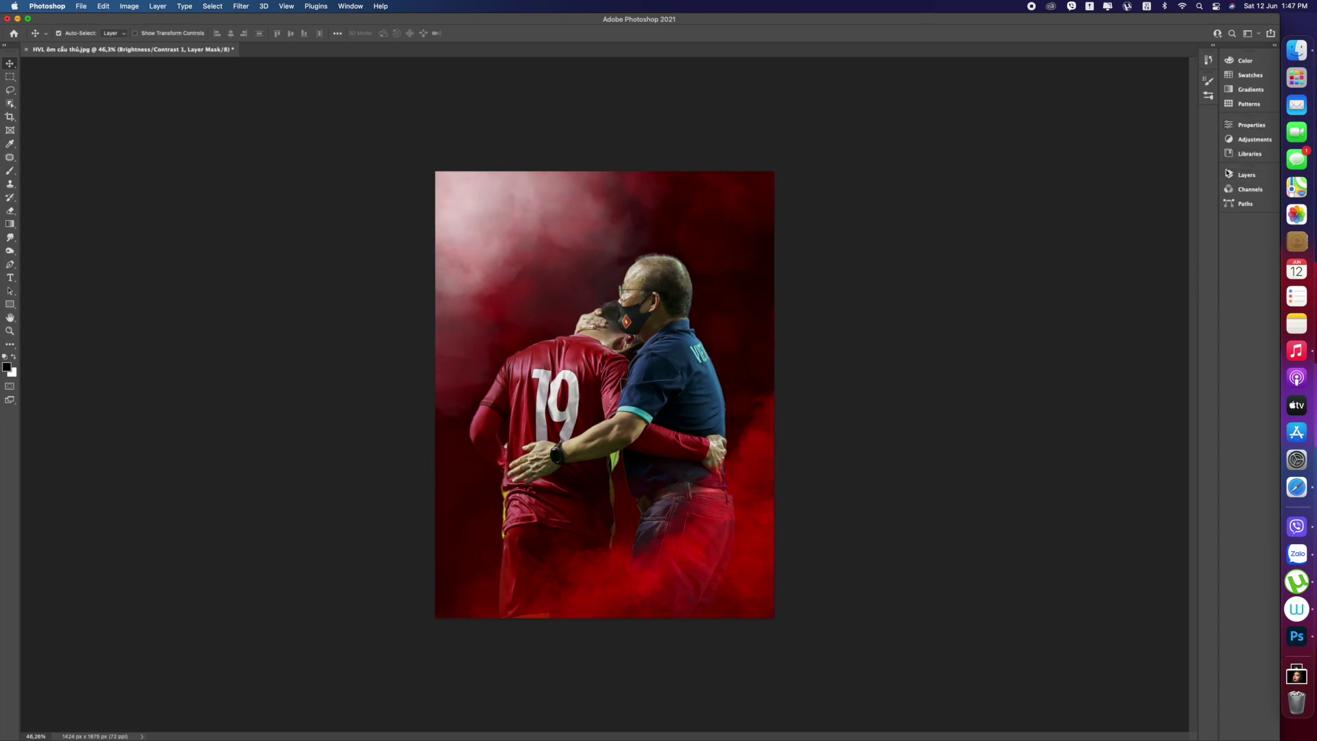
Add a Color Lookup adjustment layer using the Kodak 5205 Fuji 3510 3DLUT file.
left_click(1246, 174)
left_click(1160, 276)
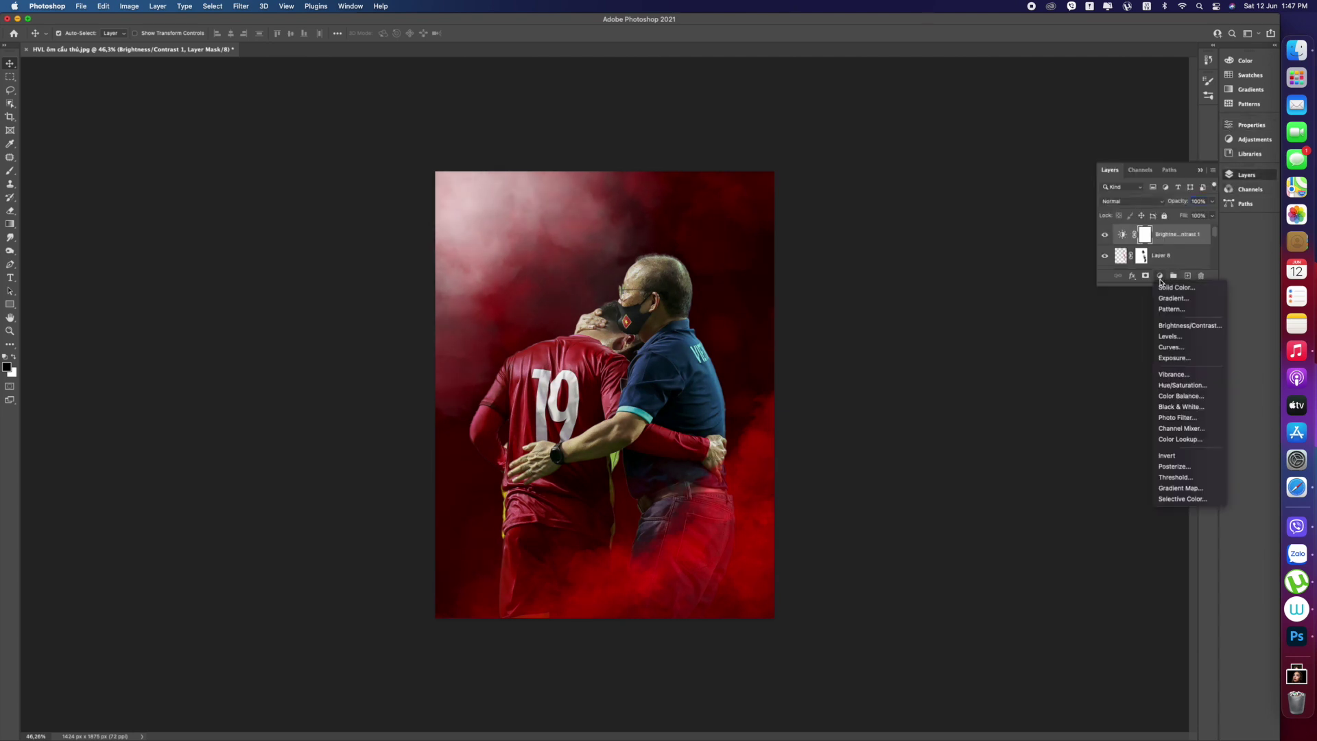
left_click(1189, 440)
left_click(1170, 160)
left_click(1170, 349)
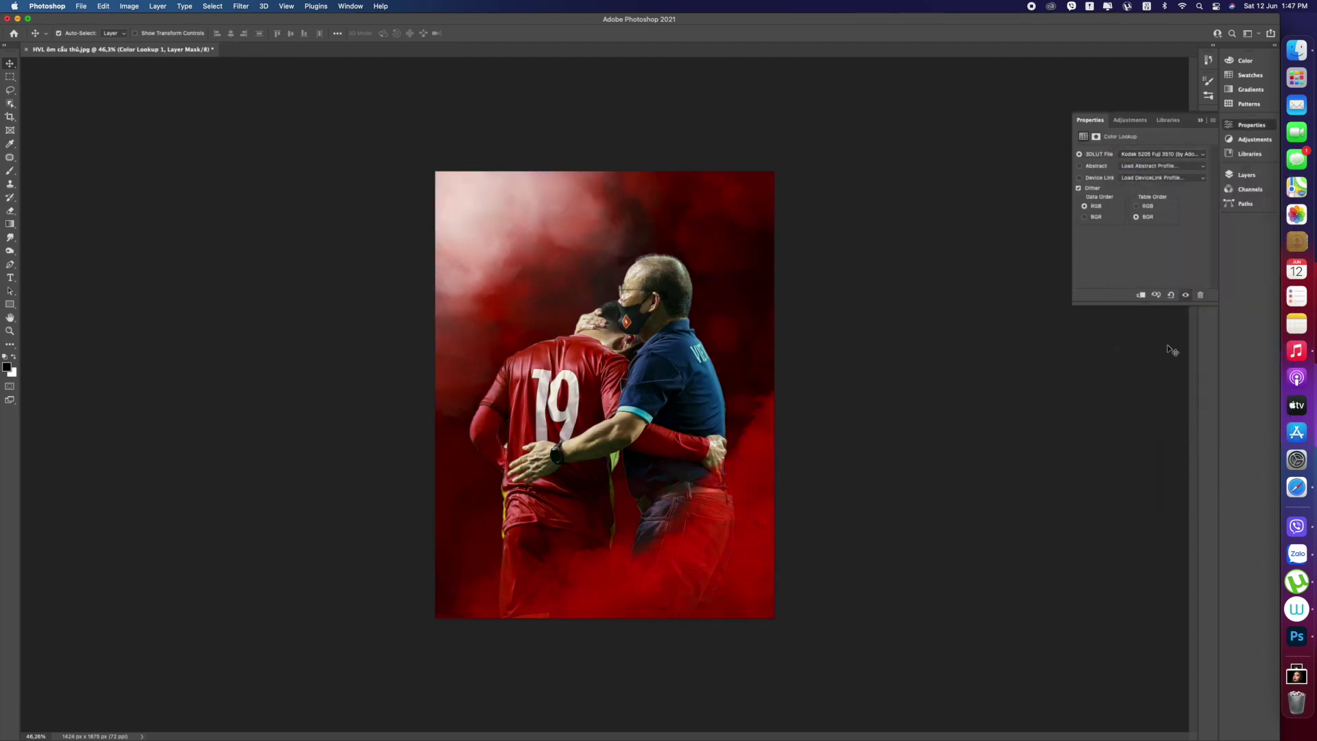
Try the Kodak 5218 Kodak 2383 3DLUT file on the Color Lookup layer and switch it to Moonlight.3DL.
left_click(1175, 155)
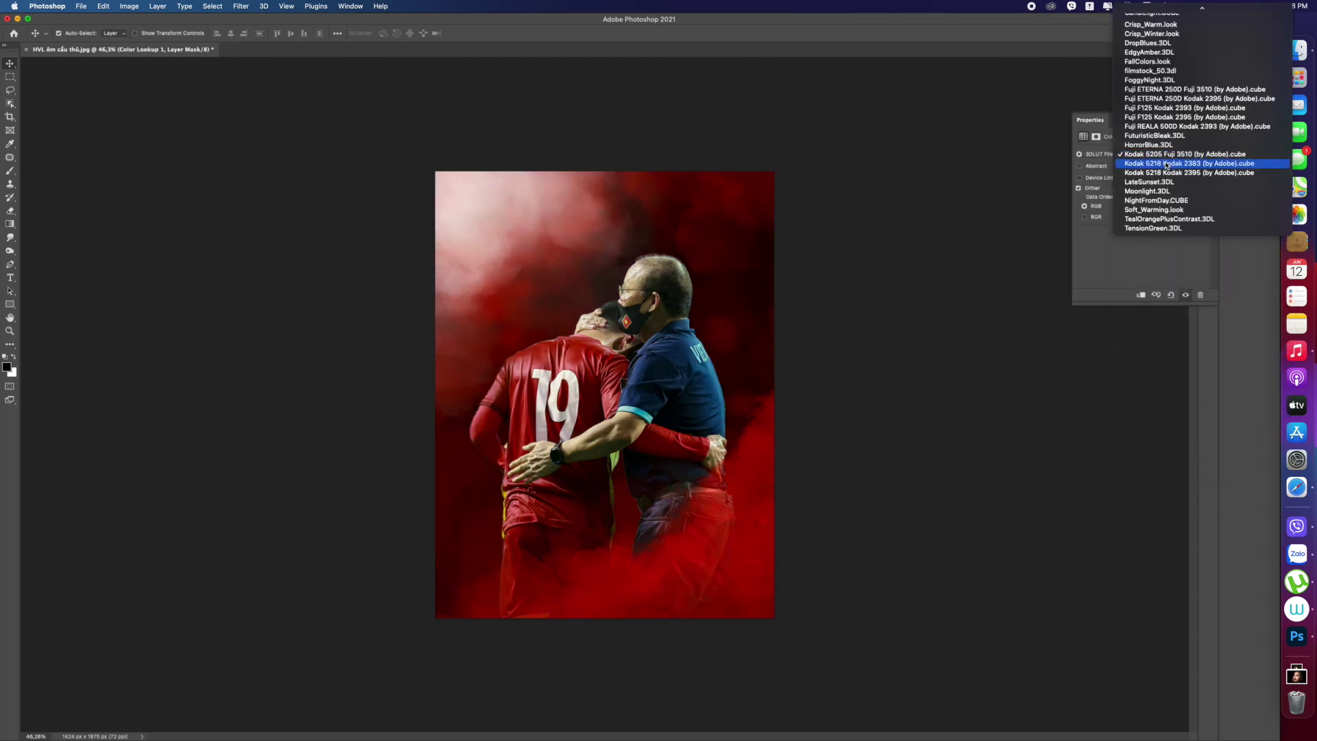
left_click(1160, 166)
left_click(1162, 155)
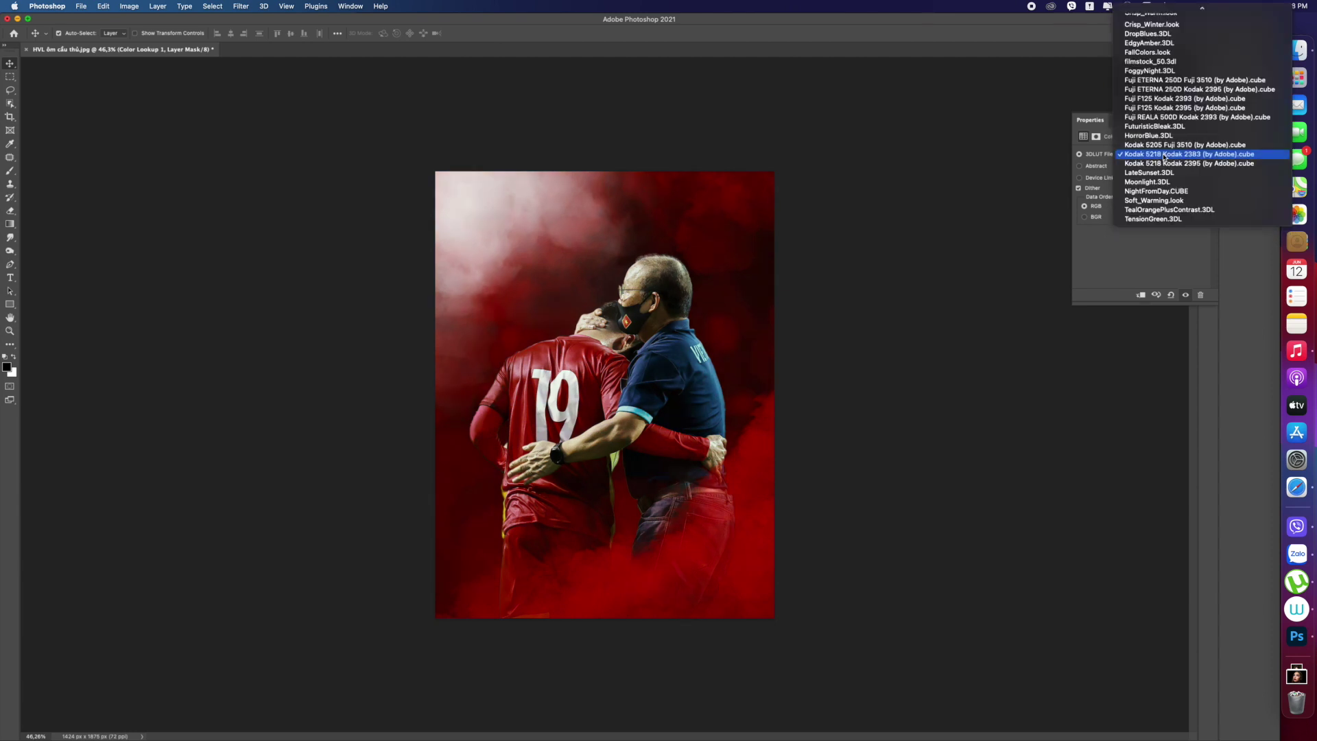
left_click(1156, 180)
Lower the Color Lookup 1 layer's opacity to 8%, comparing the image with the layer hidden and shown.
left_click(1245, 125)
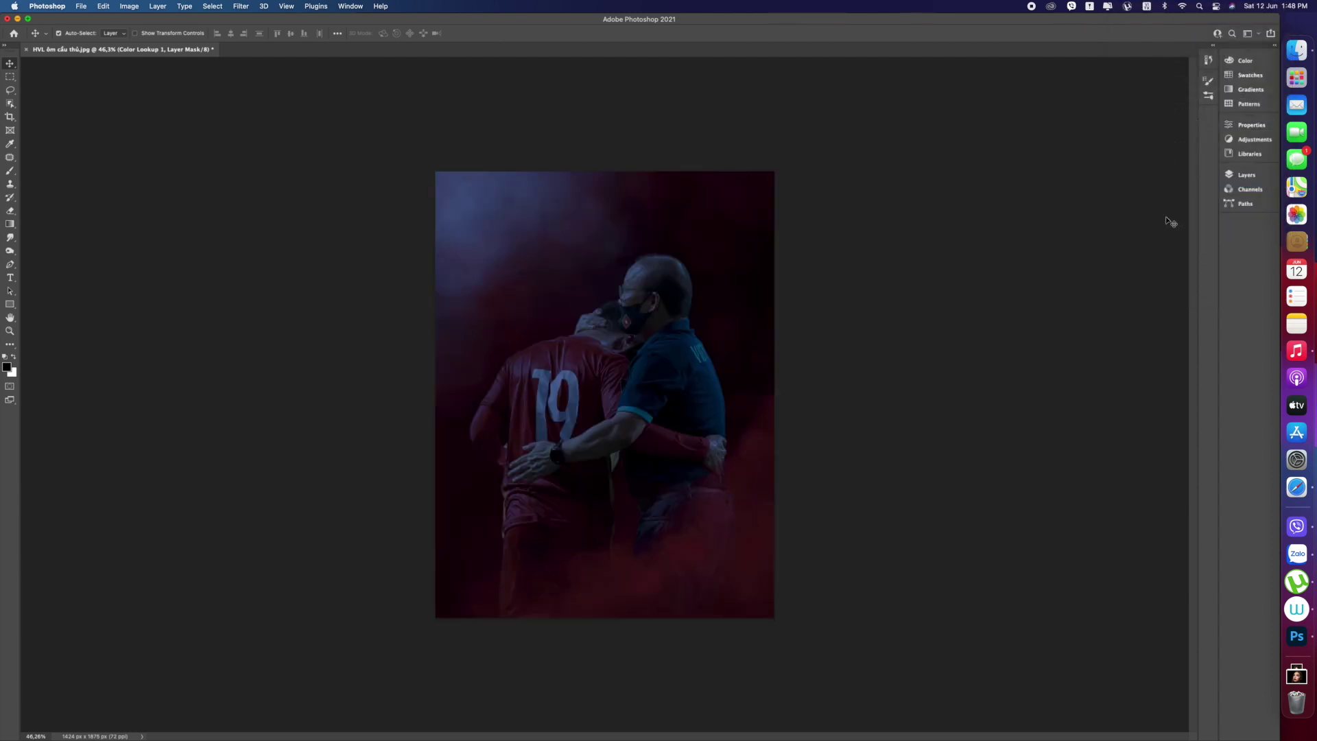
left_click(1246, 175)
left_click(1213, 202)
left_click_drag(1211, 214, 1173, 218)
left_click(1106, 236)
left_click(1105, 237)
left_click(1105, 237)
left_click(1105, 237)
left_click(1213, 202)
left_click_drag(1177, 218, 1168, 218)
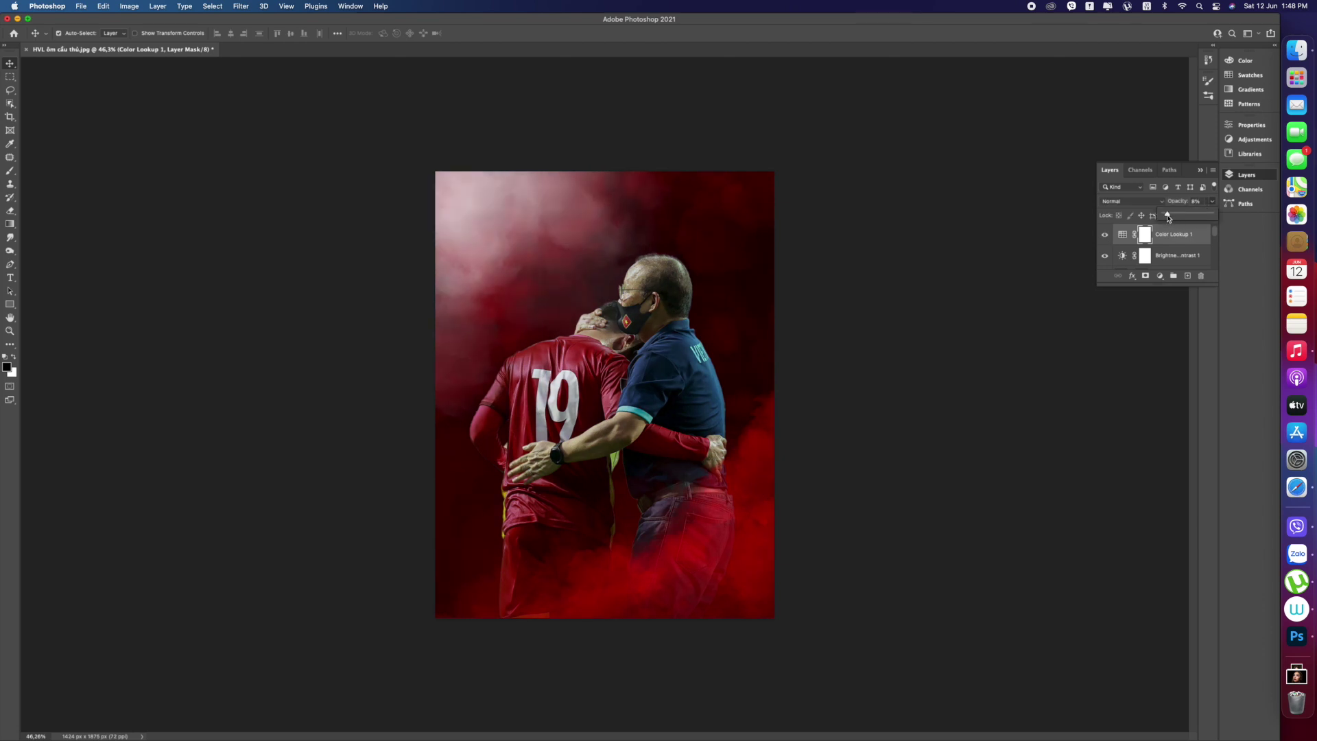
Add a Gradient Map adjustment layer above Color Lookup 1 using the Red_01 preset from the Reds group.
left_click(1160, 276)
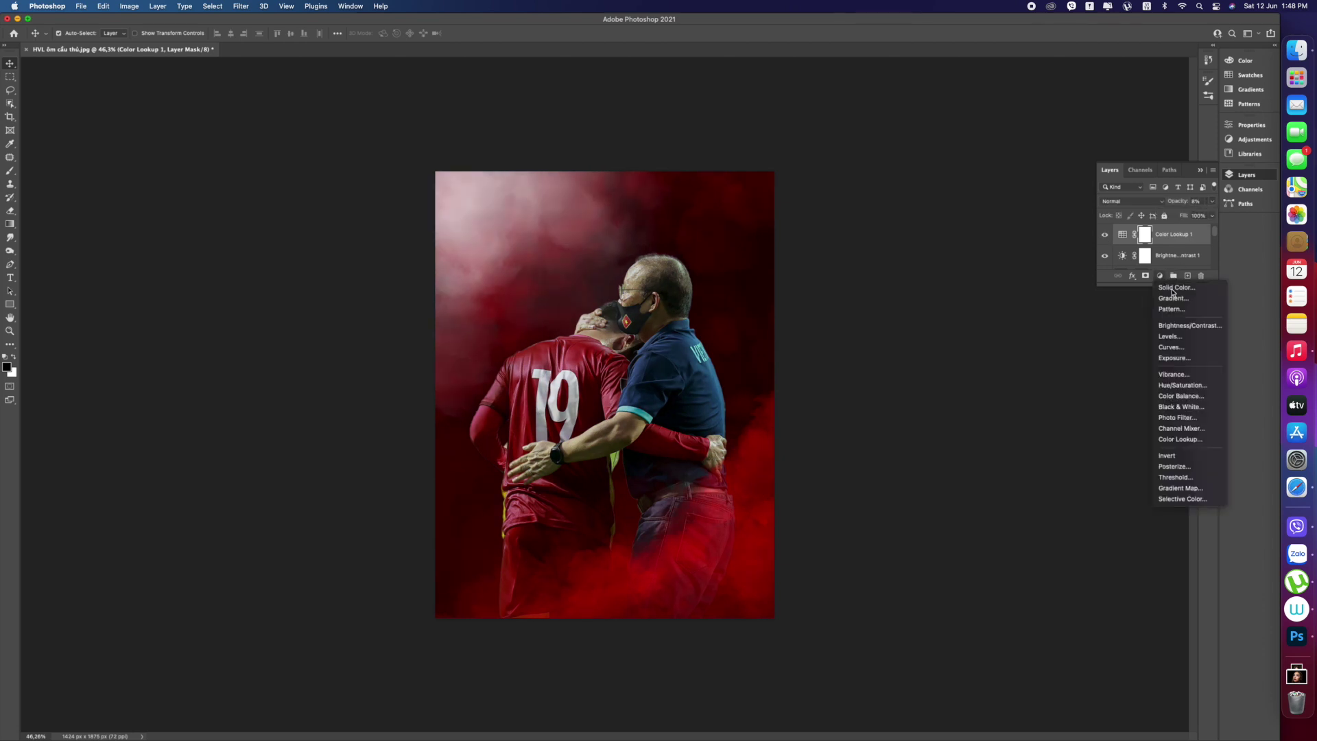
left_click(1196, 490)
left_click(1109, 156)
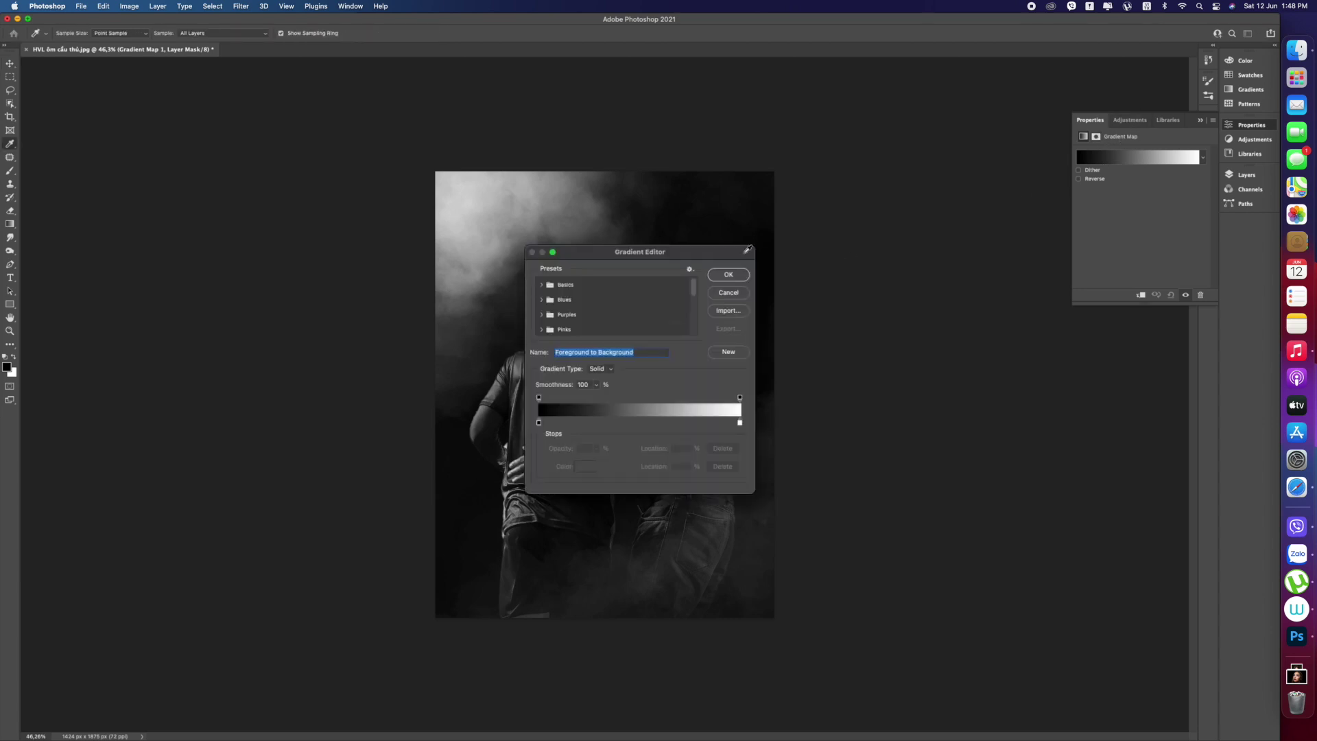
scroll(661, 284, "down", 3)
left_click(544, 308)
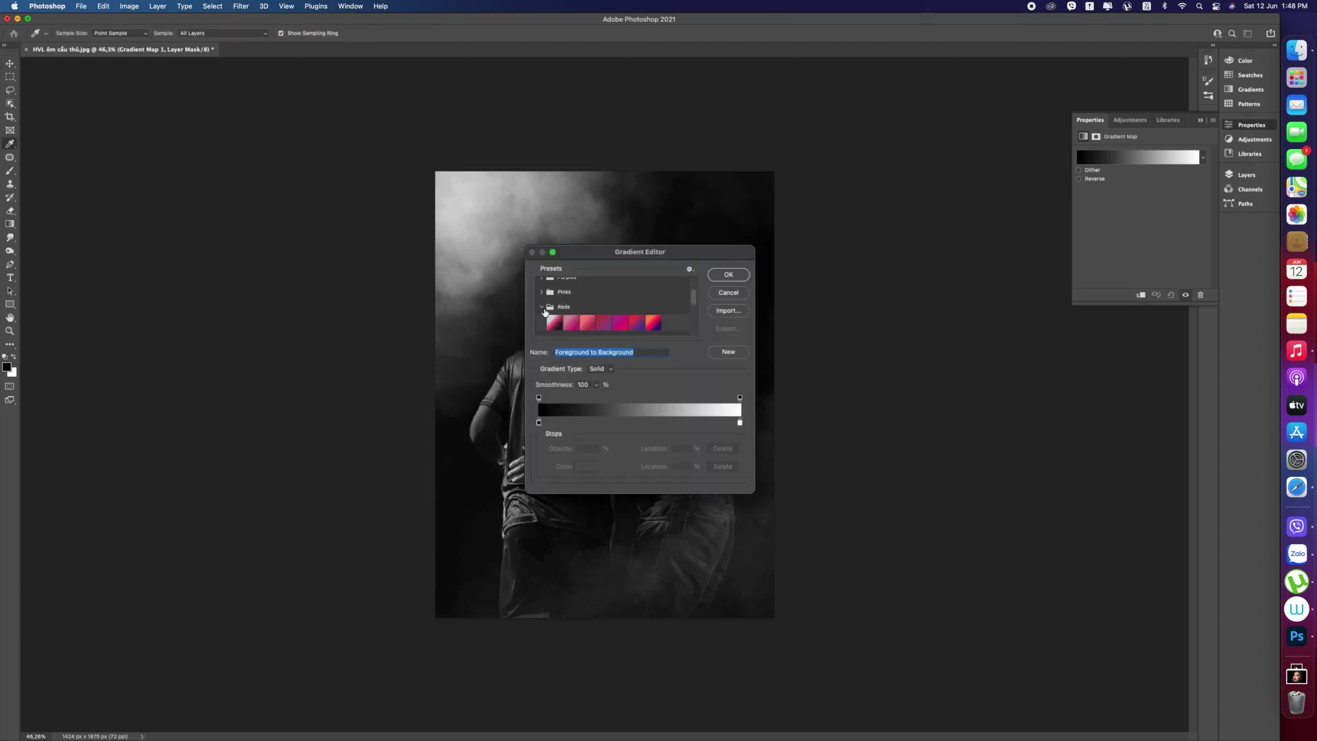
scroll(695, 296, "down", 1)
left_click(569, 301)
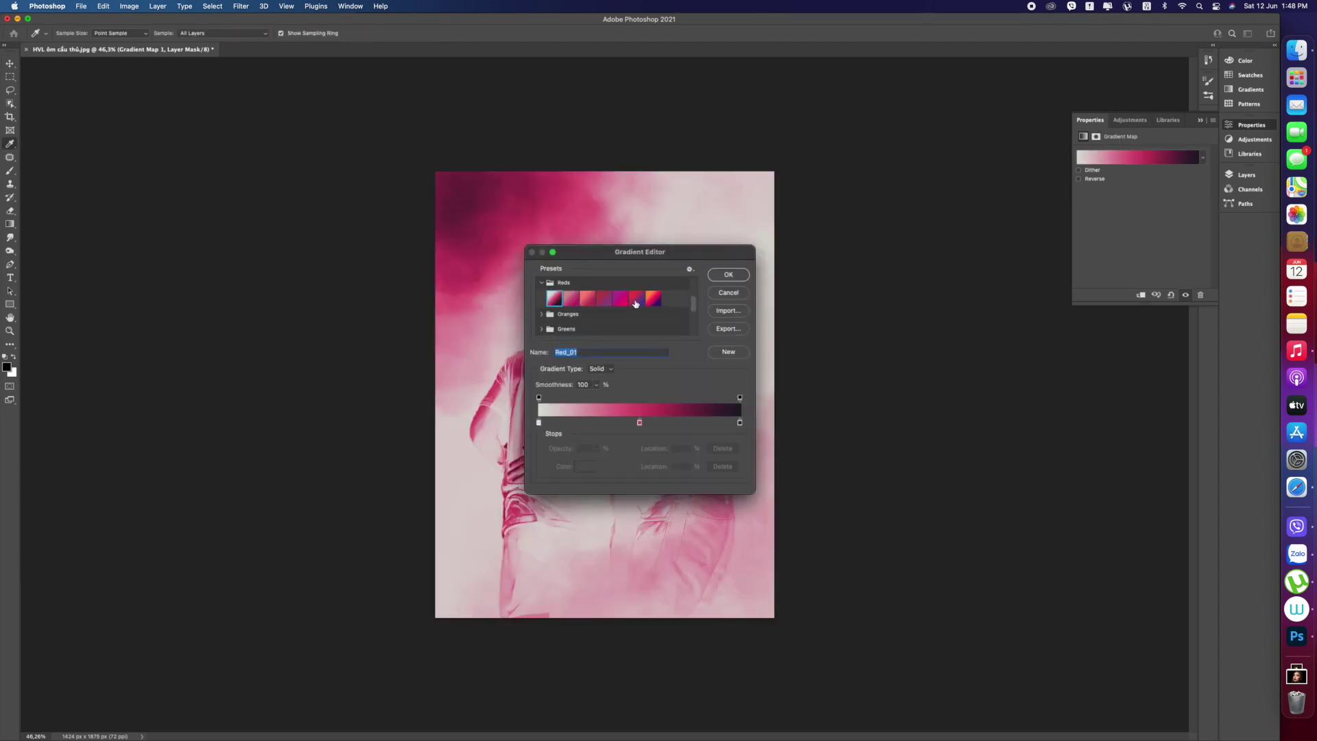
left_click(714, 276)
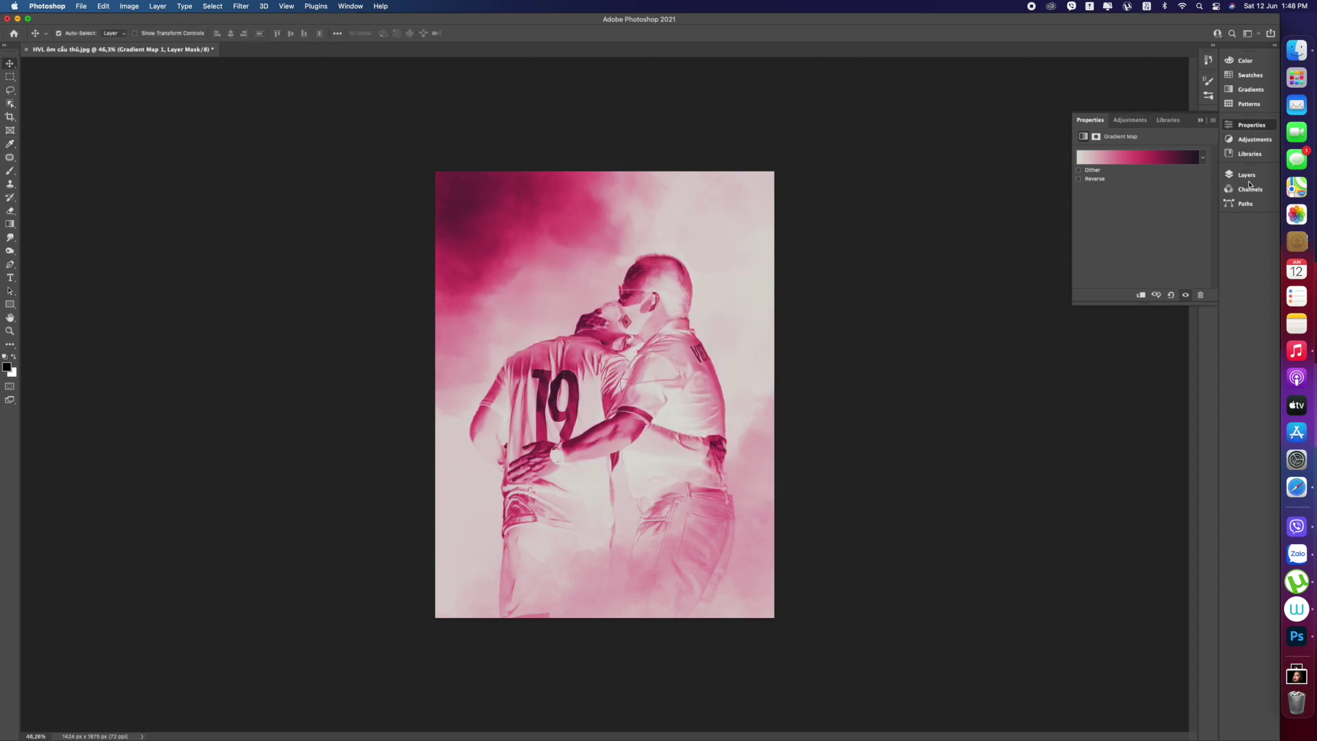
Set the Gradient Map 1 layer to Soft Light blending and reduce its opacity to a few percent.
left_click(1247, 176)
left_click(1158, 201)
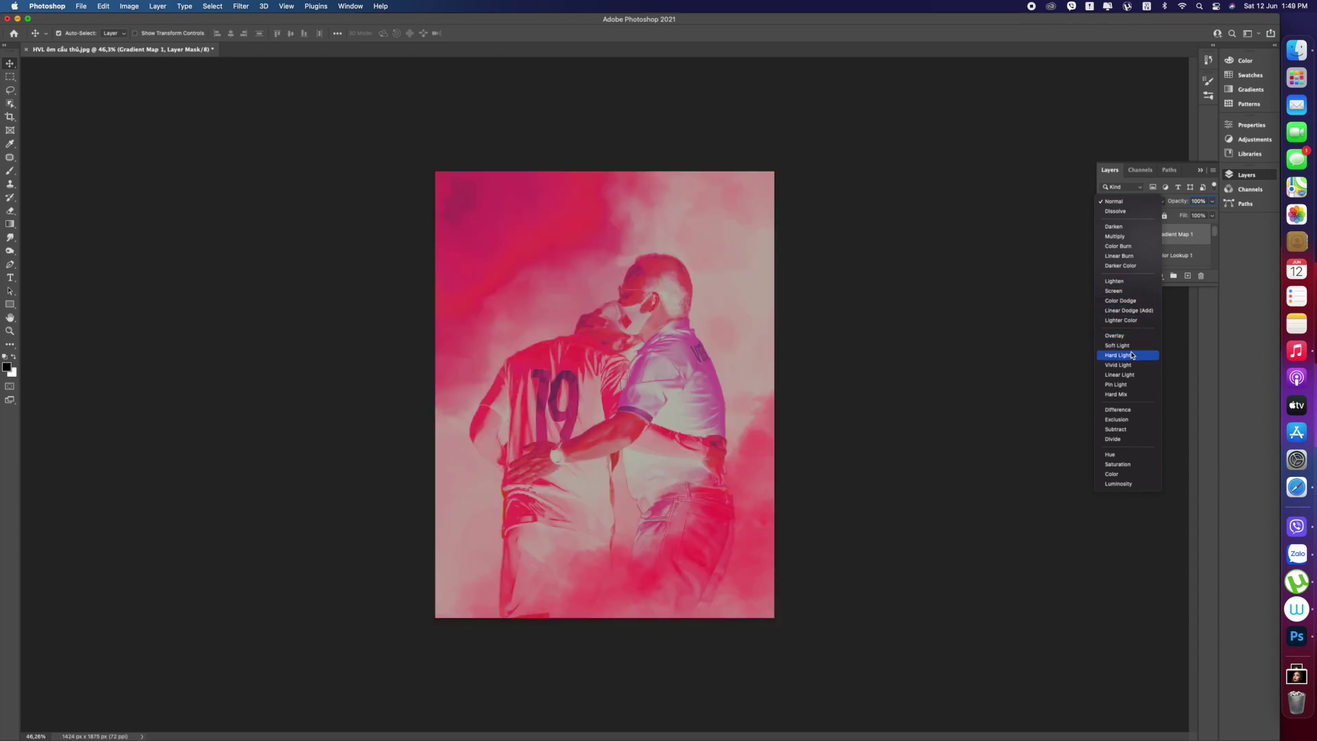
left_click(1120, 345)
left_click_drag(1187, 224, 1171, 219)
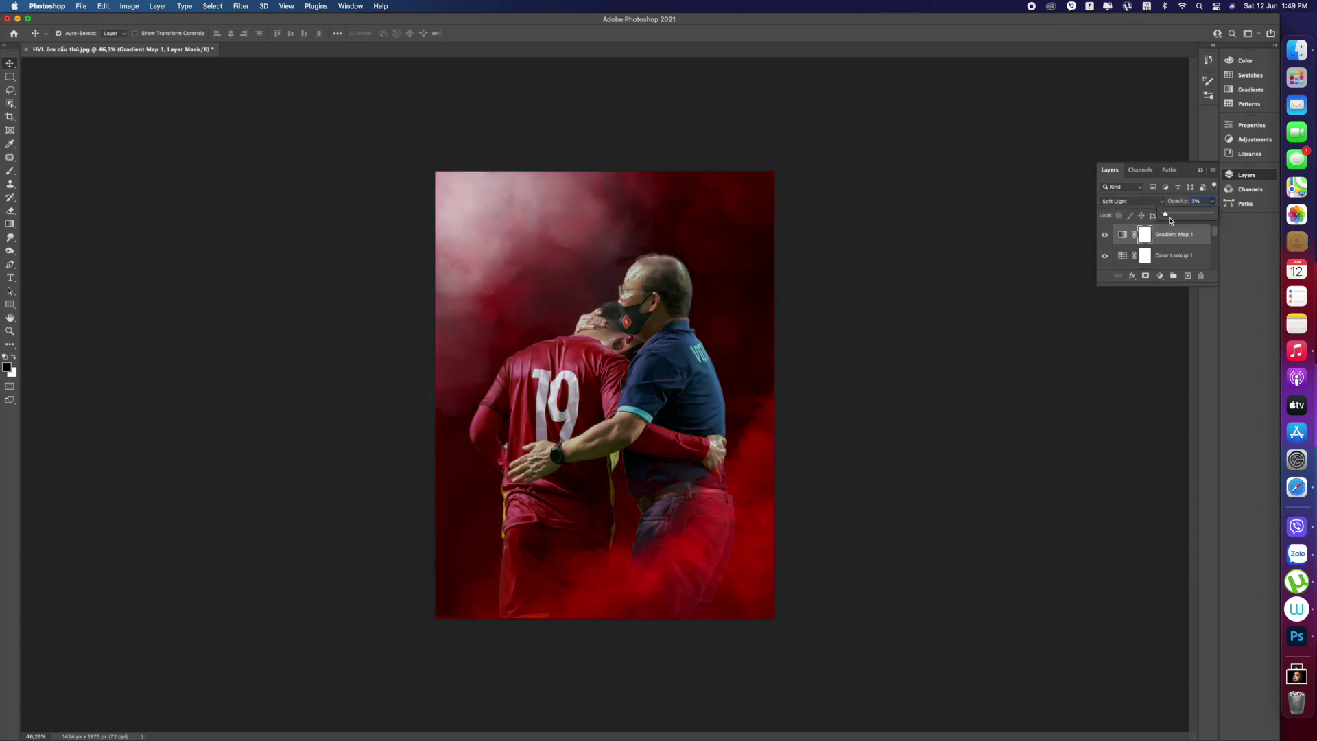
Group all layers from Layer 2 up to Gradient Map 1, leaving out the Background.
mouse_move(1215, 235)
left_mouse_down()
mouse_move(1216, 265)
mouse_move(1218, 217)
left_mouse_up()
left_click(1189, 240)
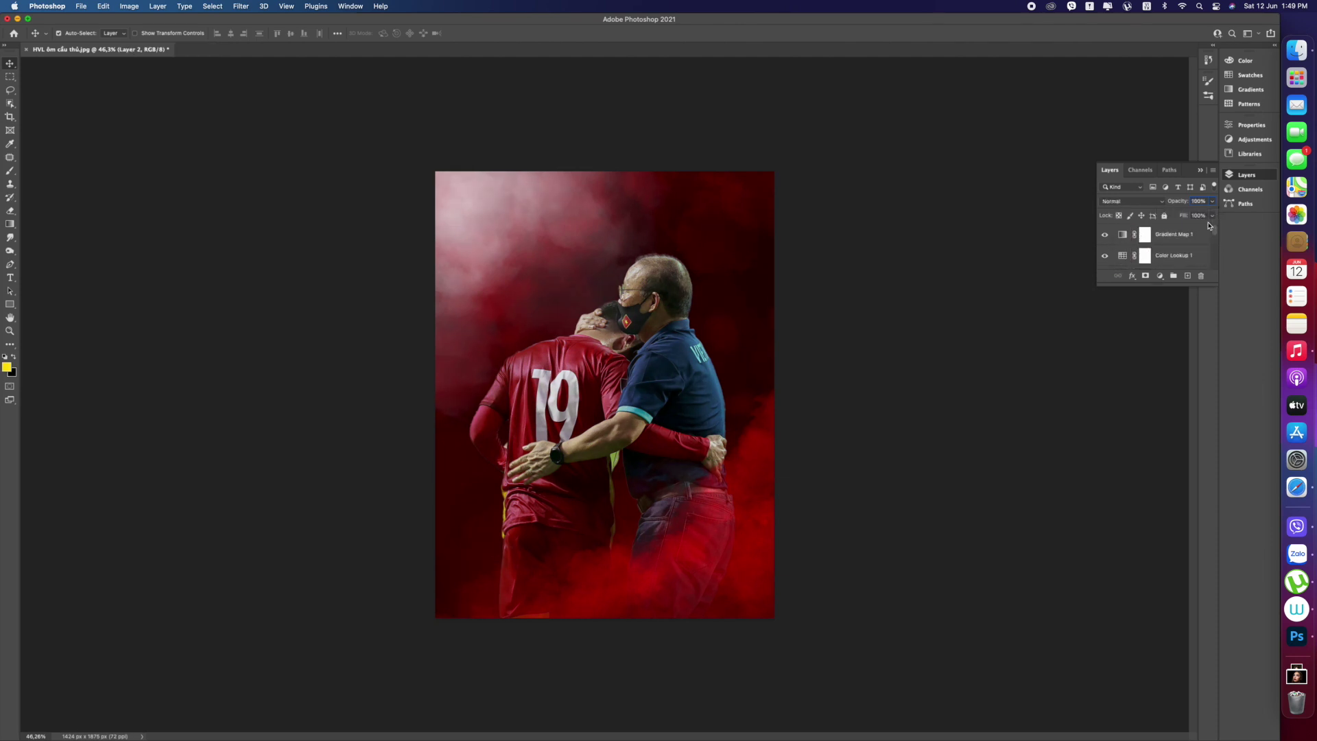
left_click(1180, 238, "shift")
left_click(1174, 276)
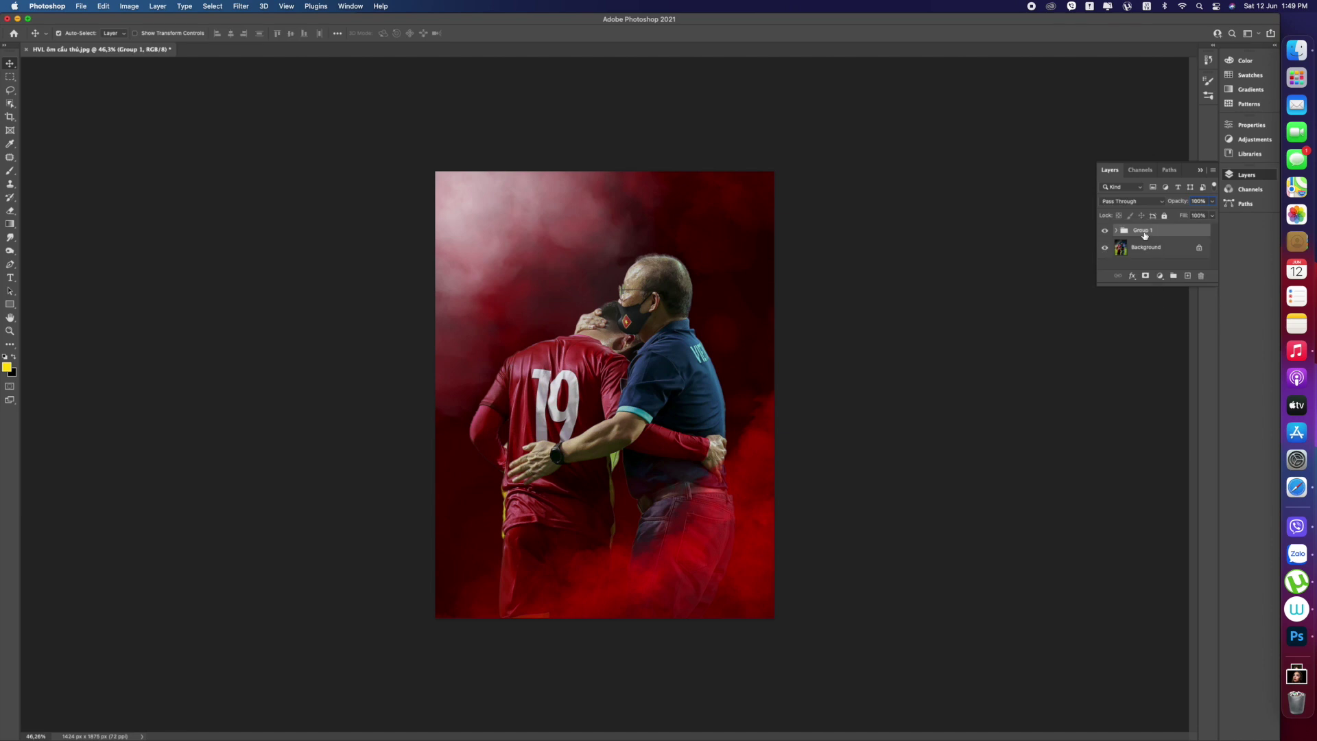
Duplicate Group 1 and convert the copy to a smart object.
left_click_drag(1160, 233, 1186, 275)
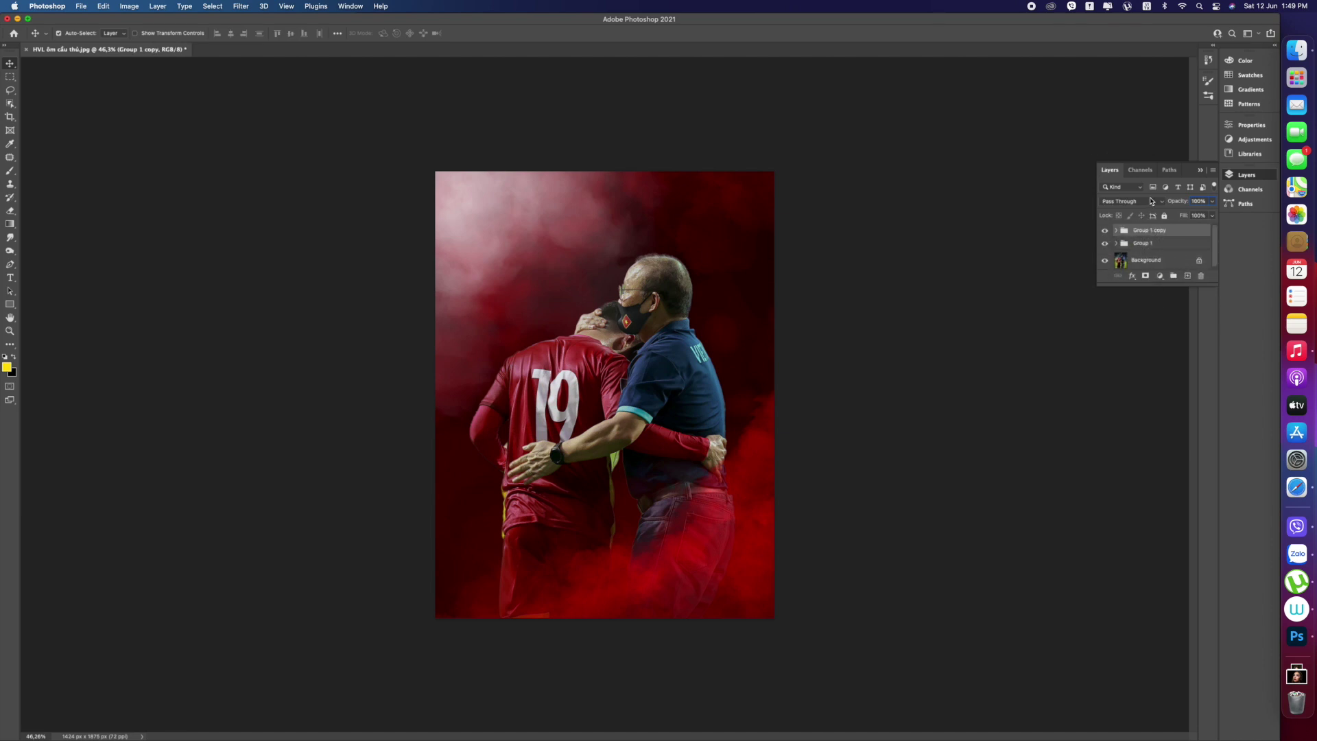
right_click(1143, 228)
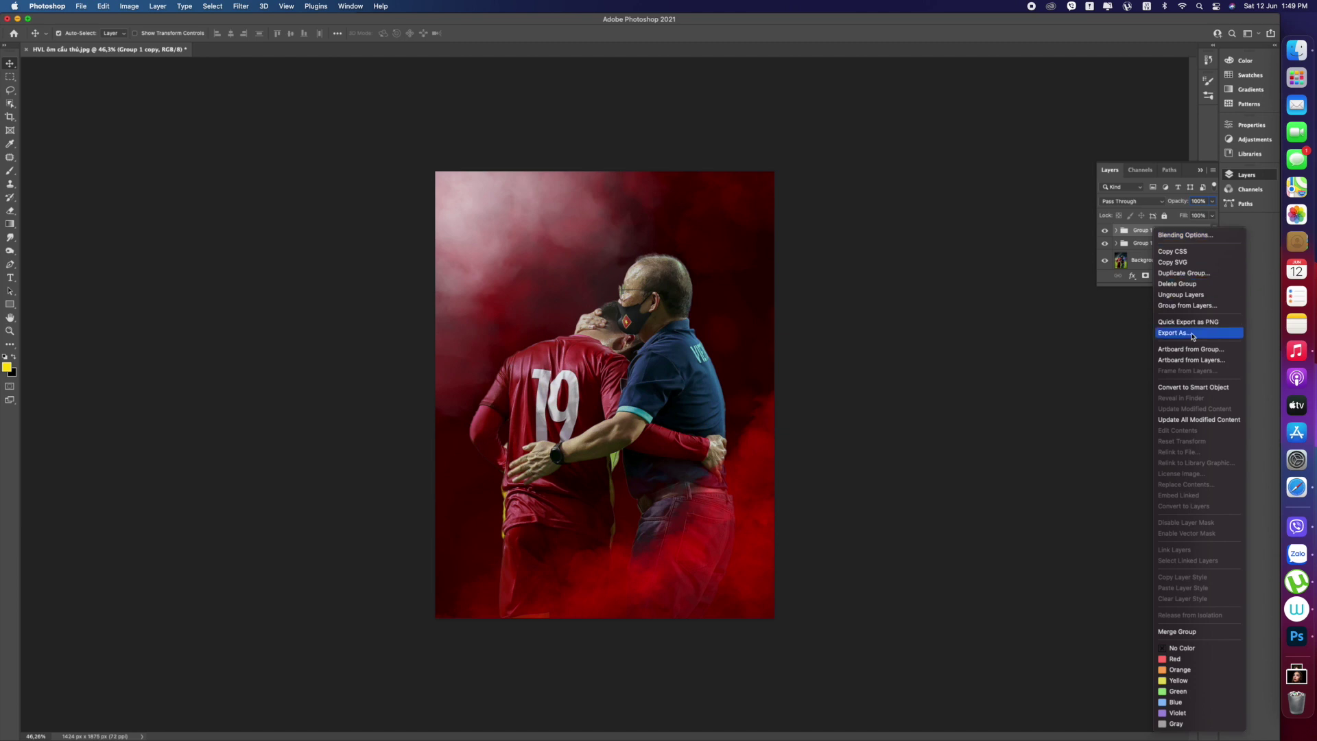
left_click(1210, 388)
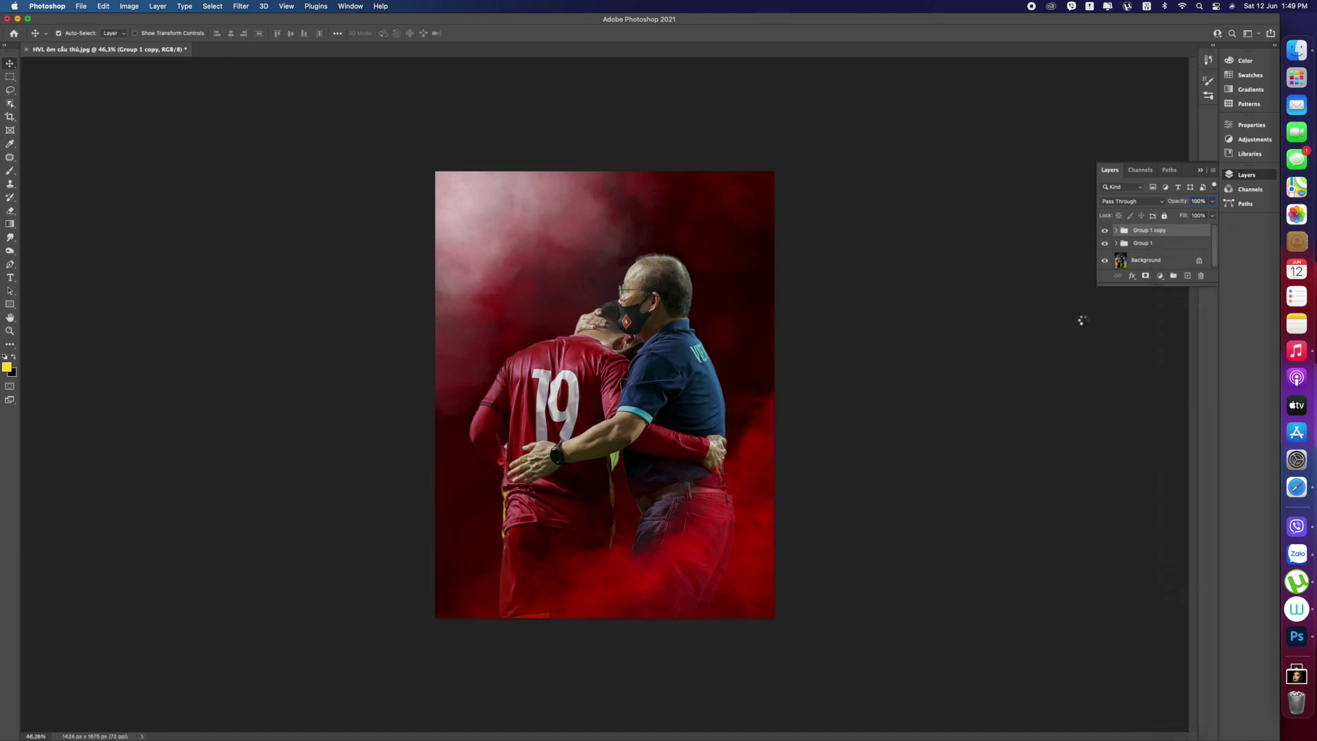
Open the Camera Raw Filter on the Group 1 copy smart object.
left_click(242, 4)
left_click(270, 67)
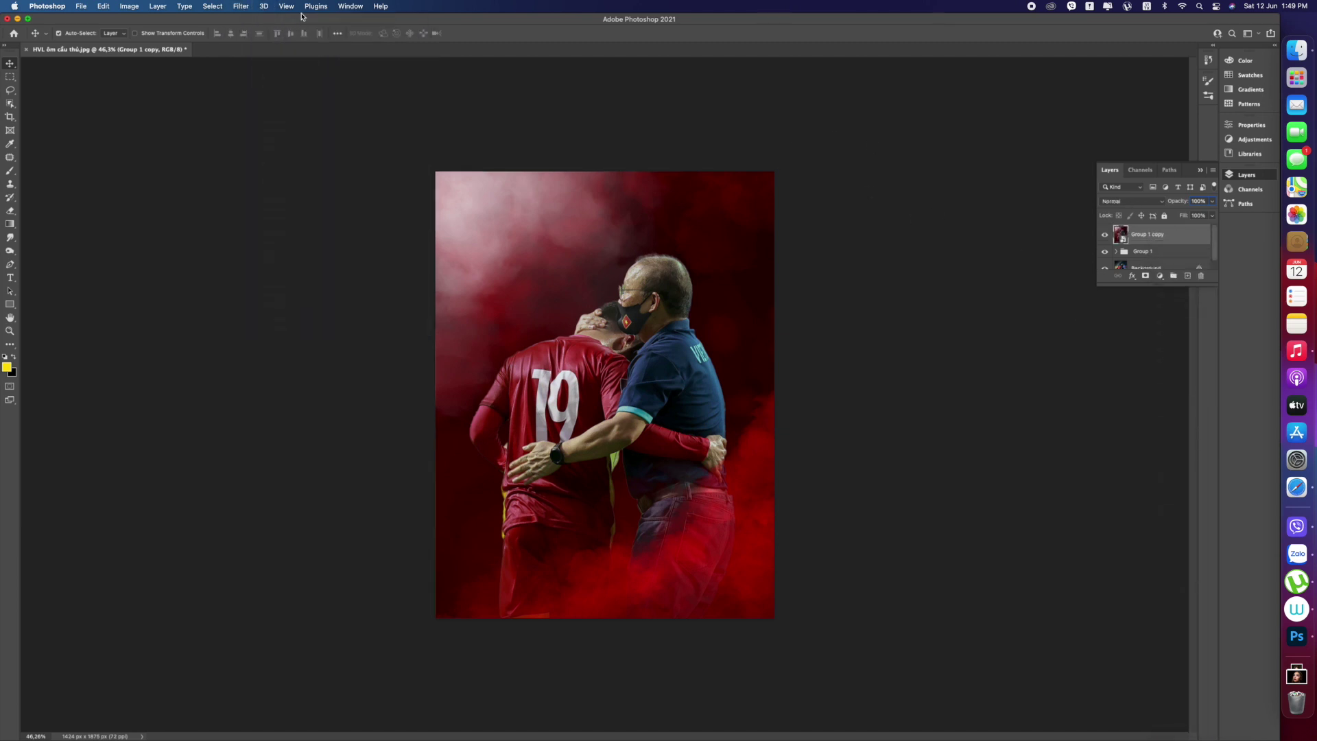
left_click(241, 6)
left_click(272, 70)
left_click(241, 6)
left_click(287, 82)
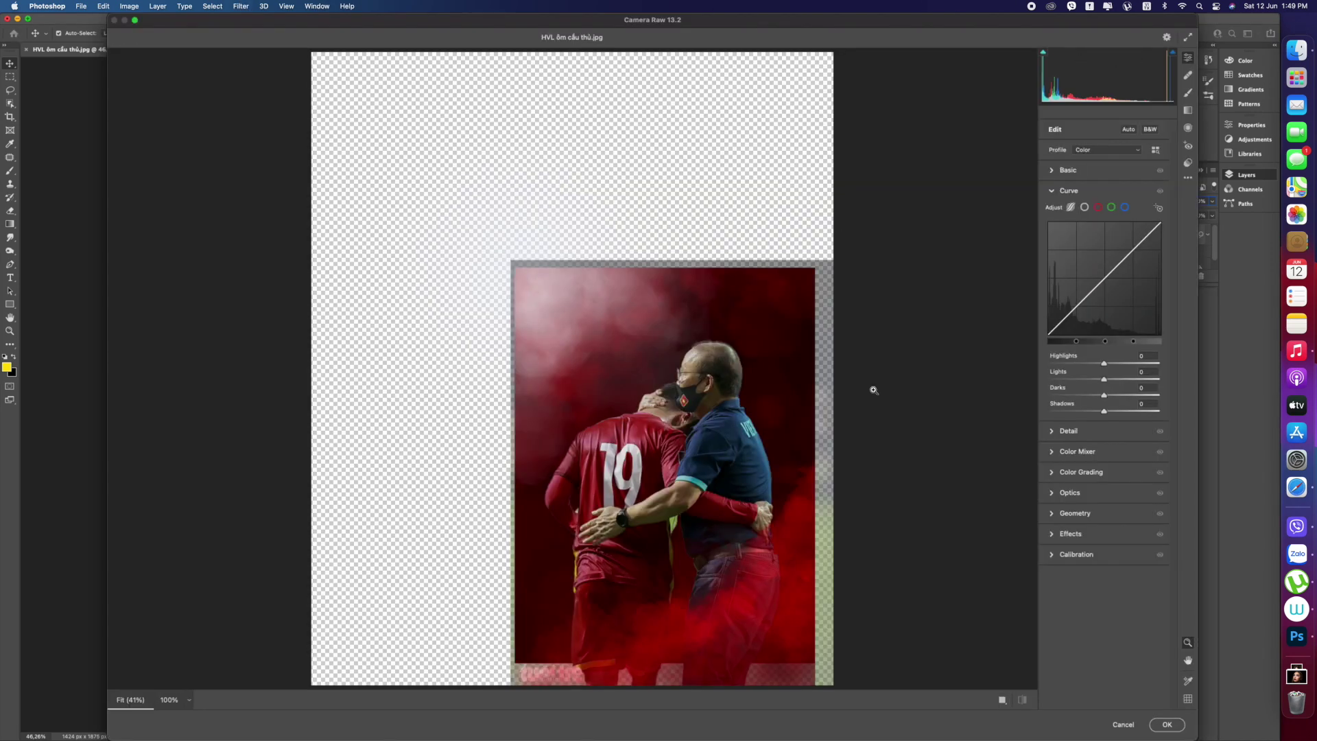
Set the Camera Raw exposure to +0.05 and the temperature to -7.
left_click_drag(757, 519, 797, 536)
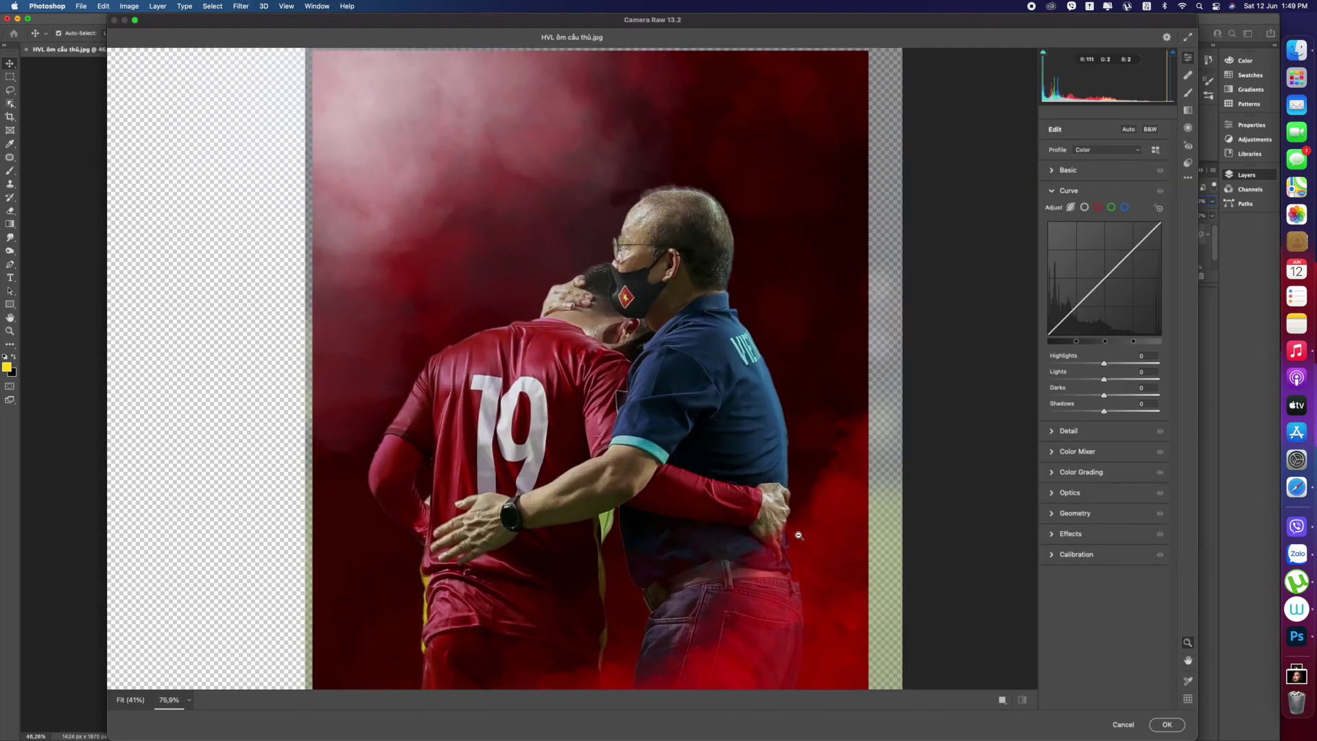
left_click_drag(845, 574, 782, 509)
left_click_drag(514, 336, 555, 357)
scroll(555, 357, "down", 1)
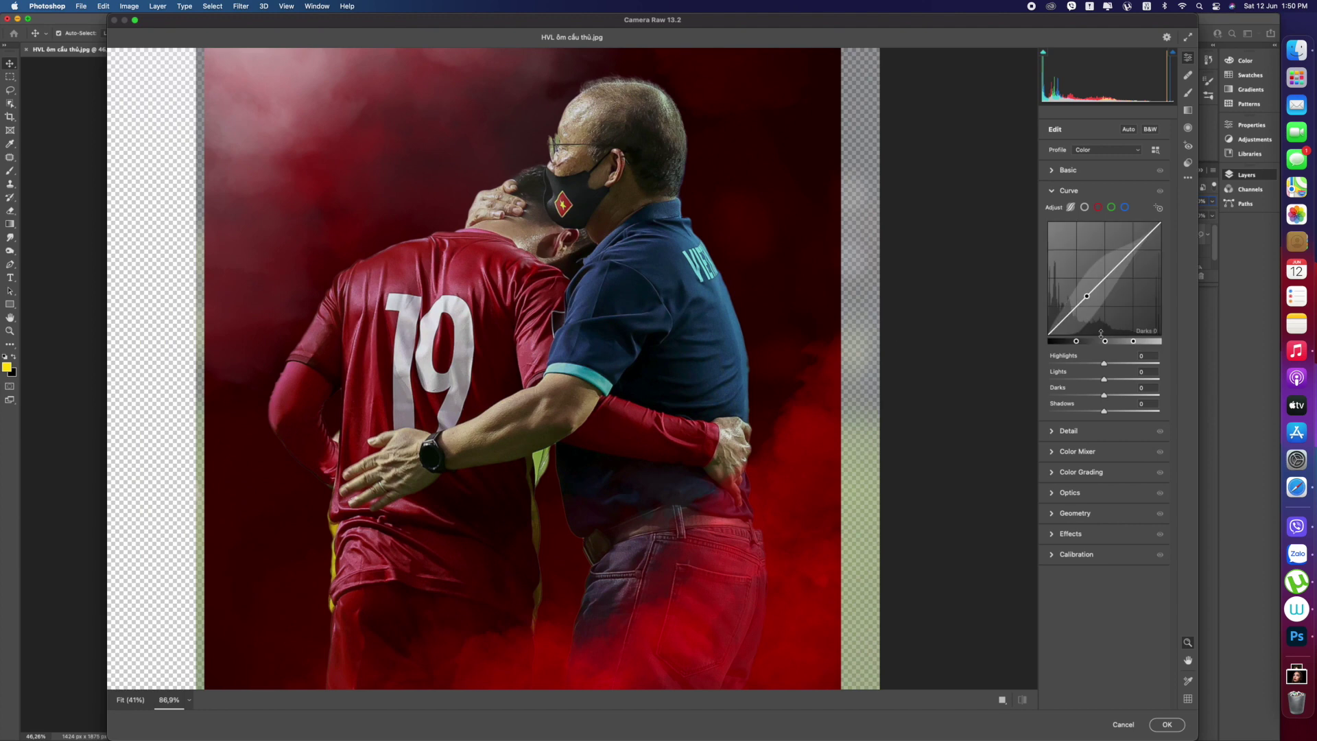
left_click(1065, 170)
scroll(759, 279, "down", 4)
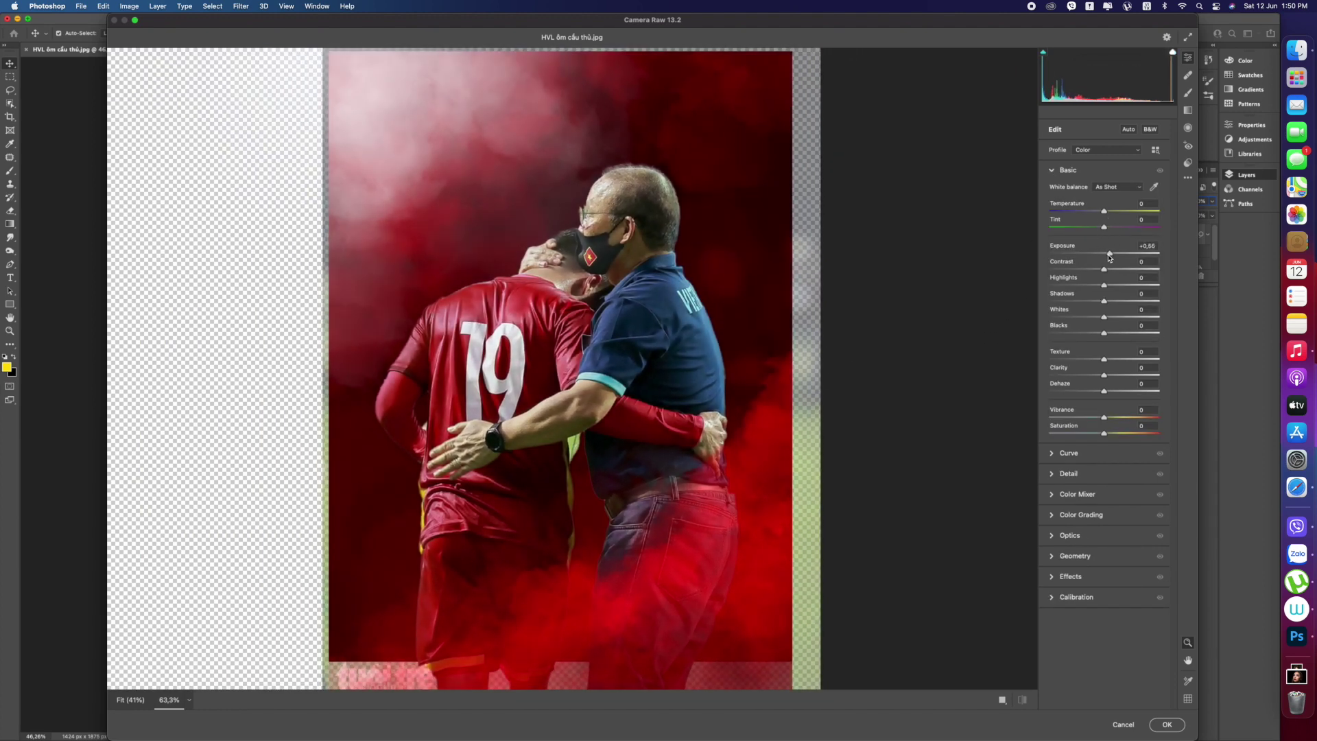
left_click_drag(1103, 255, 1100, 220)
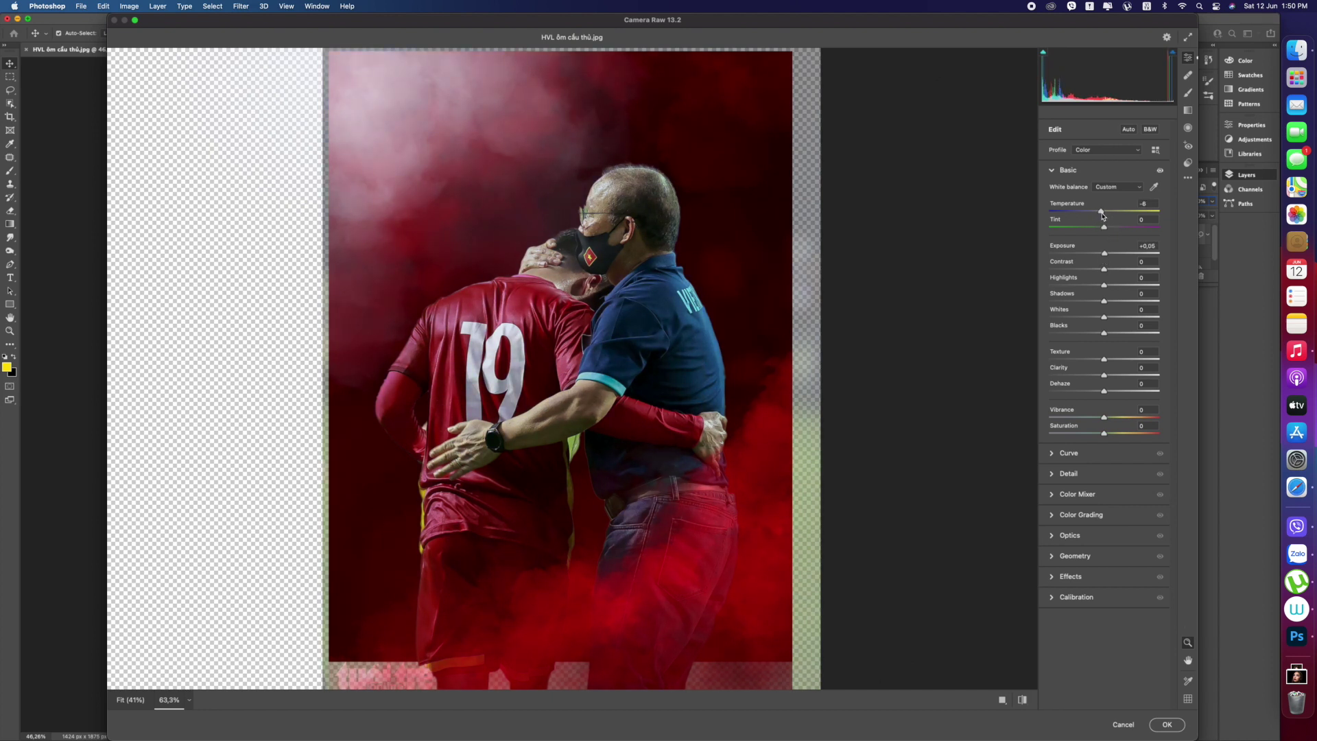
Set contrast to +8, highlights +6, shadows +10, whites +10, blacks +20, texture +11 and vibrance -20 in the Basic adjustments.
left_click(1109, 270)
left_click(1108, 286)
left_click_drag(1108, 287, 1115, 335)
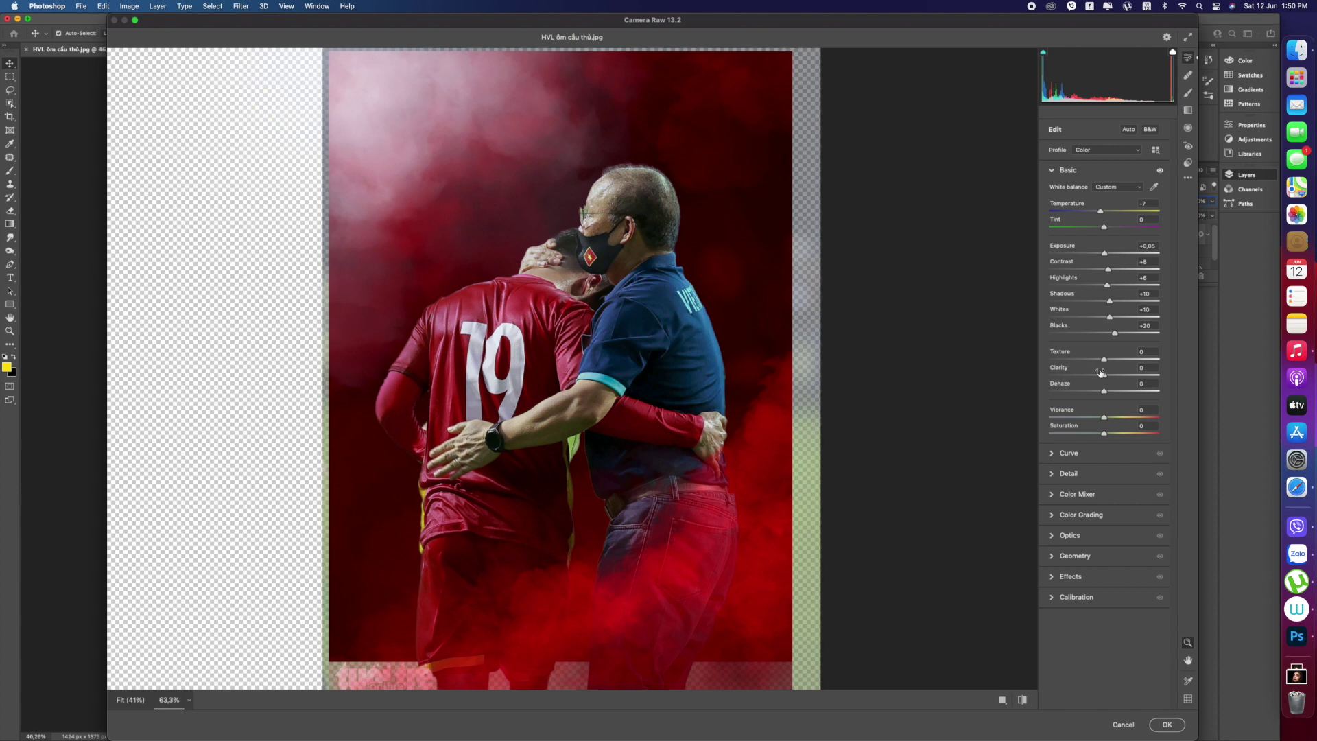
left_click_drag(1105, 360, 1111, 360)
left_click_drag(1105, 417, 1094, 420)
Add a midpoint to the RGB point curve, and on the red curve raise the midtones slightly and shift the black point inward.
left_click(1085, 207)
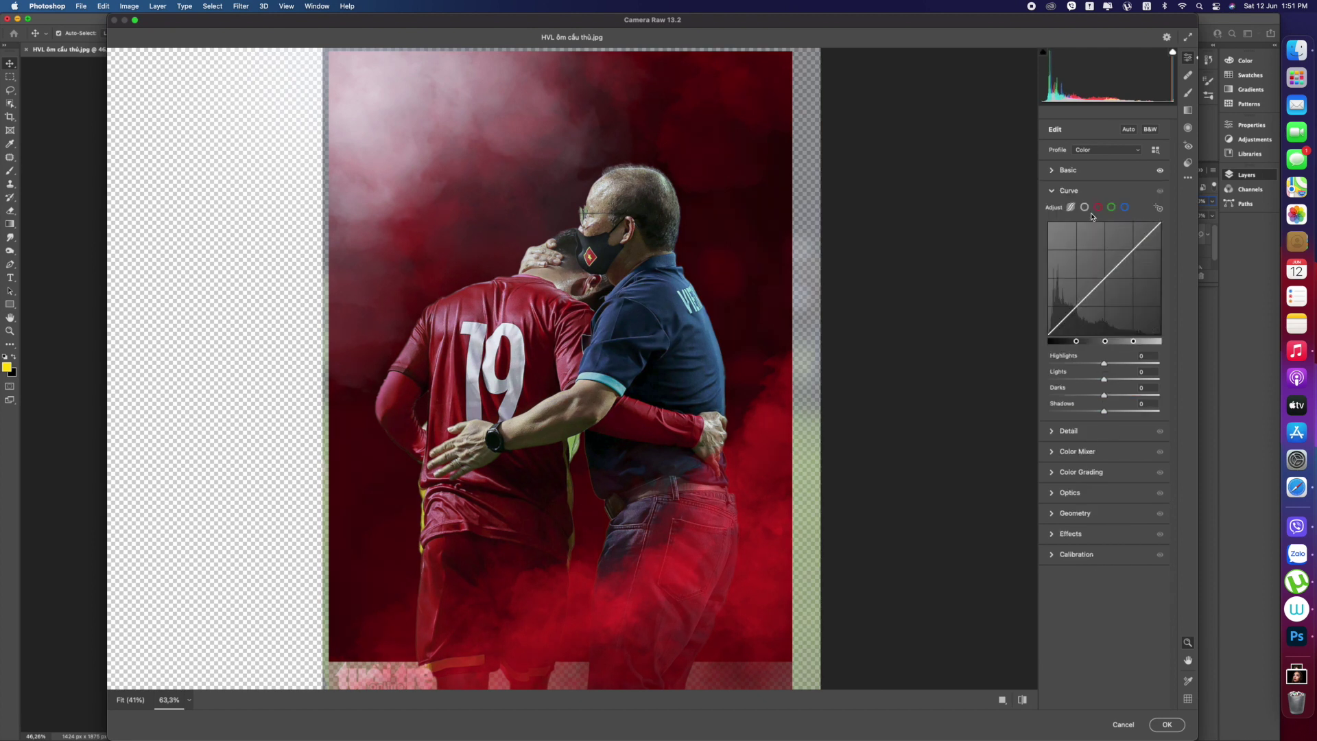
left_click(1105, 278)
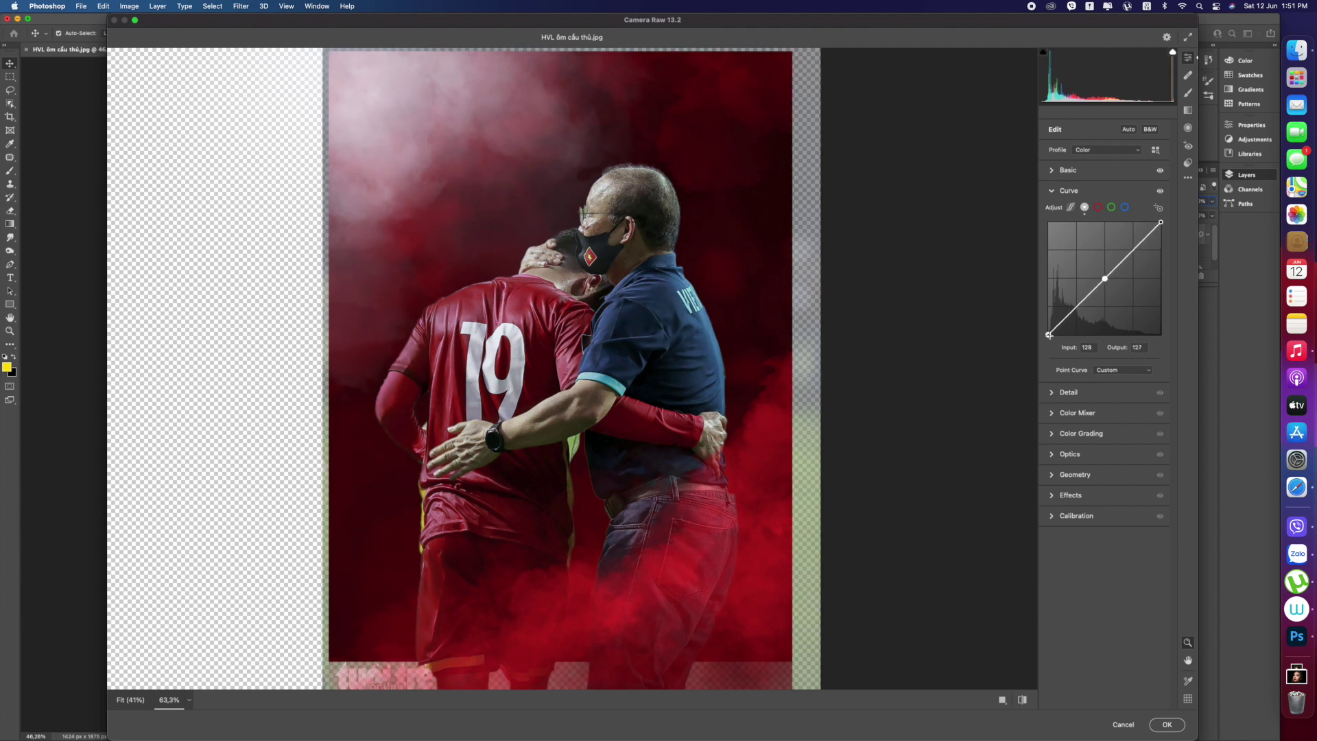
mouse_move(1161, 222)
left_mouse_down()
mouse_move(1160, 267)
mouse_move(1161, 222)
left_mouse_up()
left_click(1099, 207)
left_click_drag(1106, 277, 1105, 274)
left_click_drag(1048, 335, 1052, 334)
Fine-tune the green curve's midpoint, and adjust the blue curve's midpoint and shift its black point slightly inward.
left_click(1112, 208)
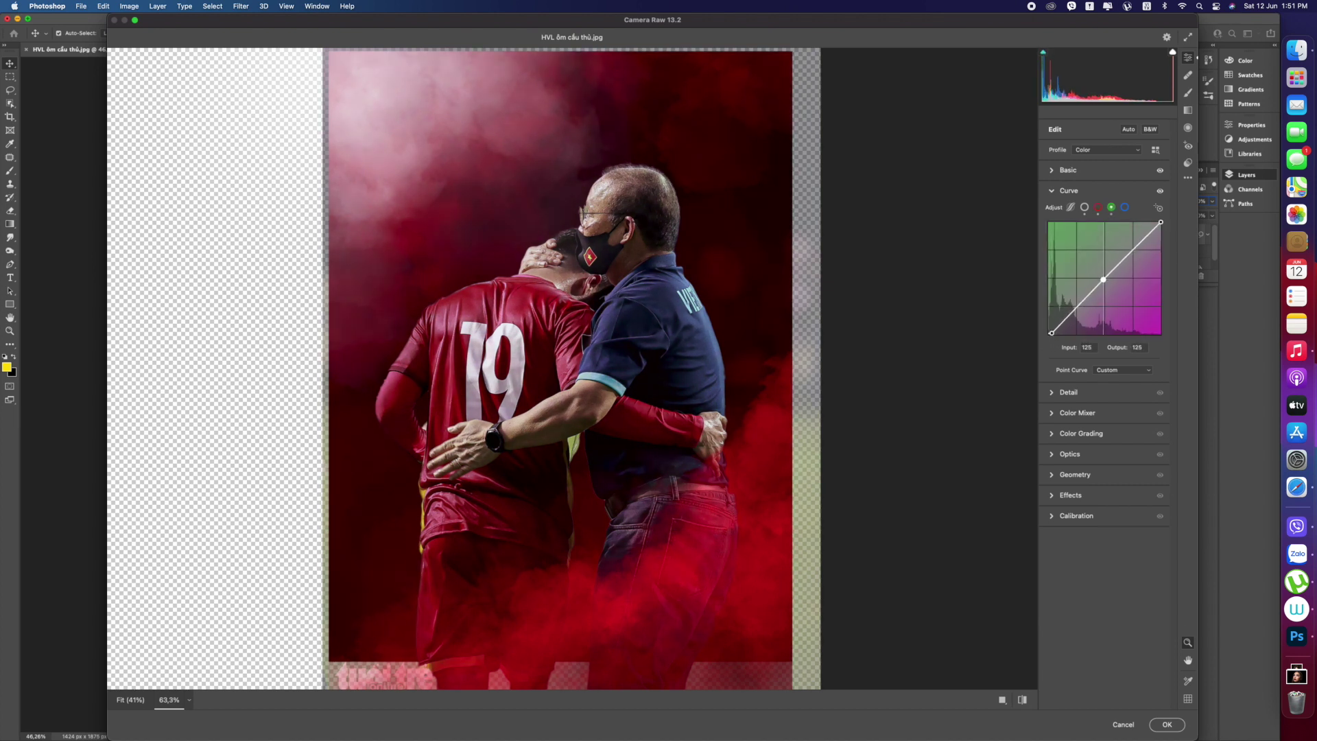
left_click(1104, 276)
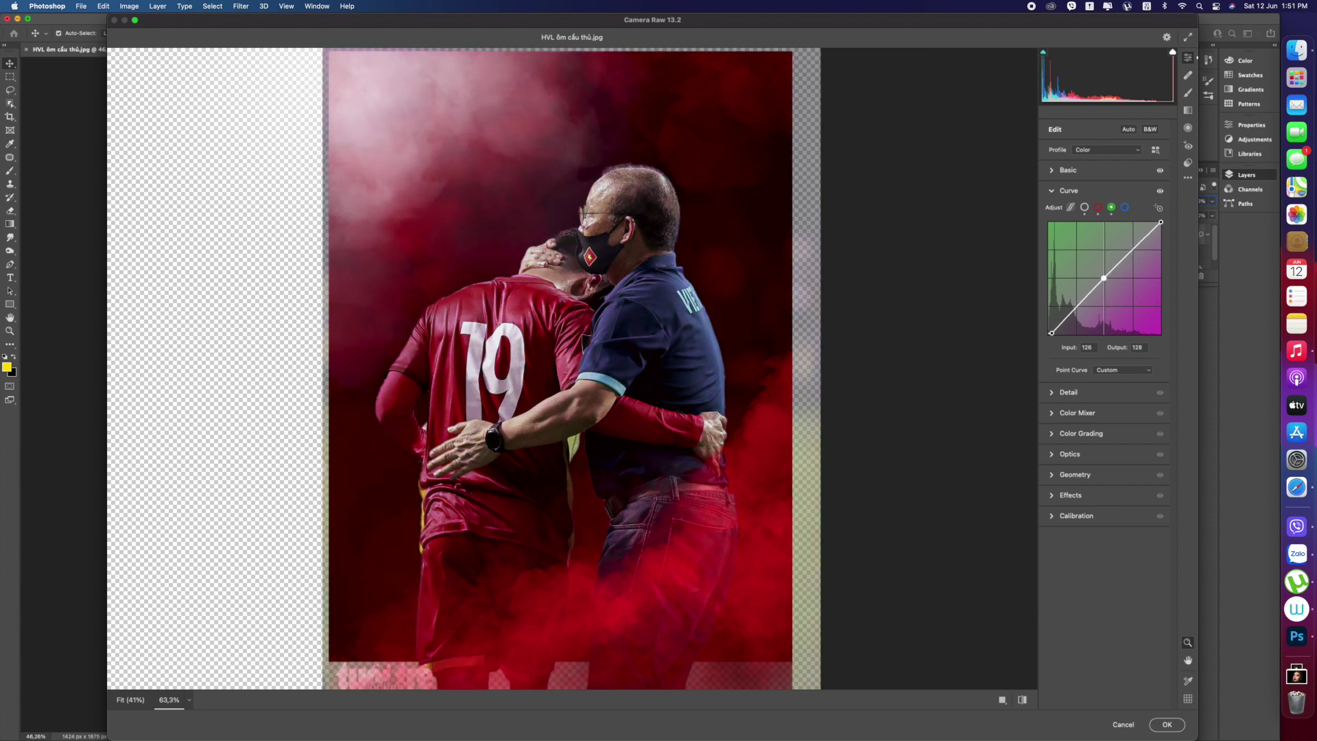
left_click(1126, 207)
left_click_drag(1104, 278, 1104, 275)
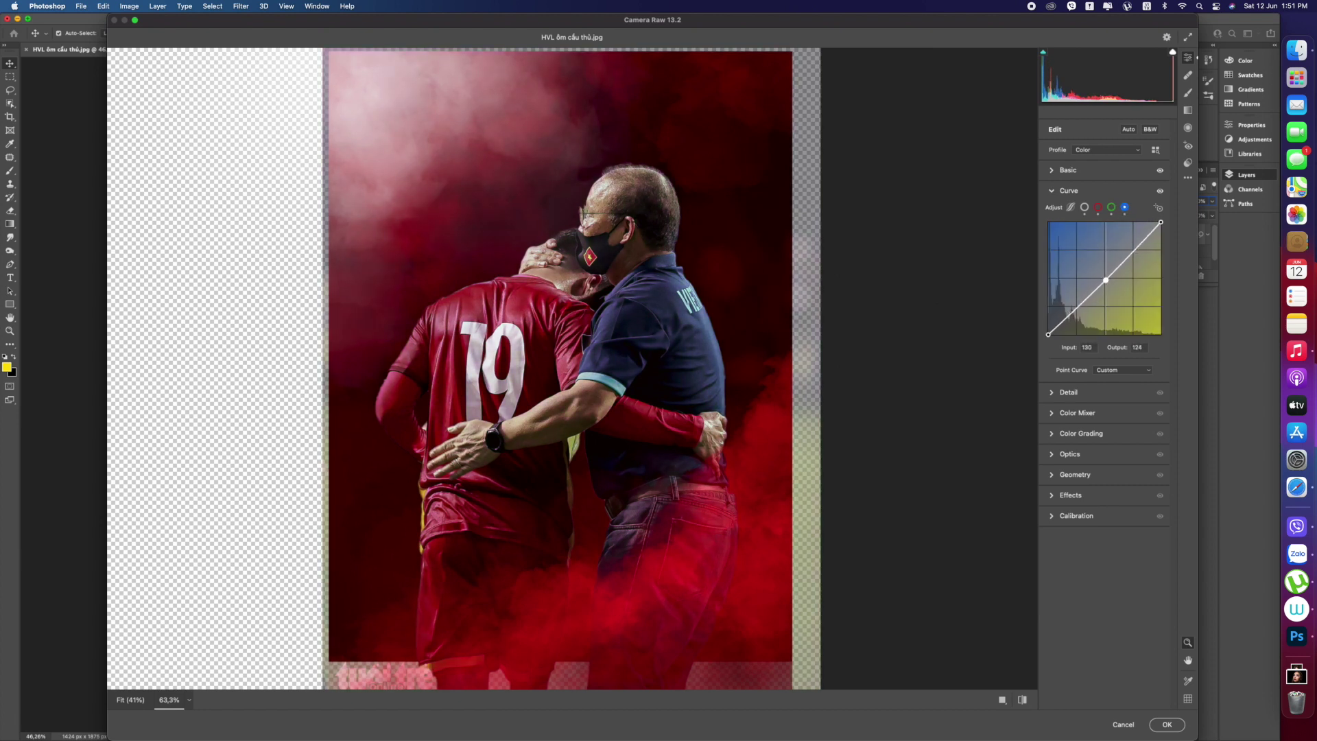
left_click_drag(1048, 335, 1052, 334)
left_click(1053, 192)
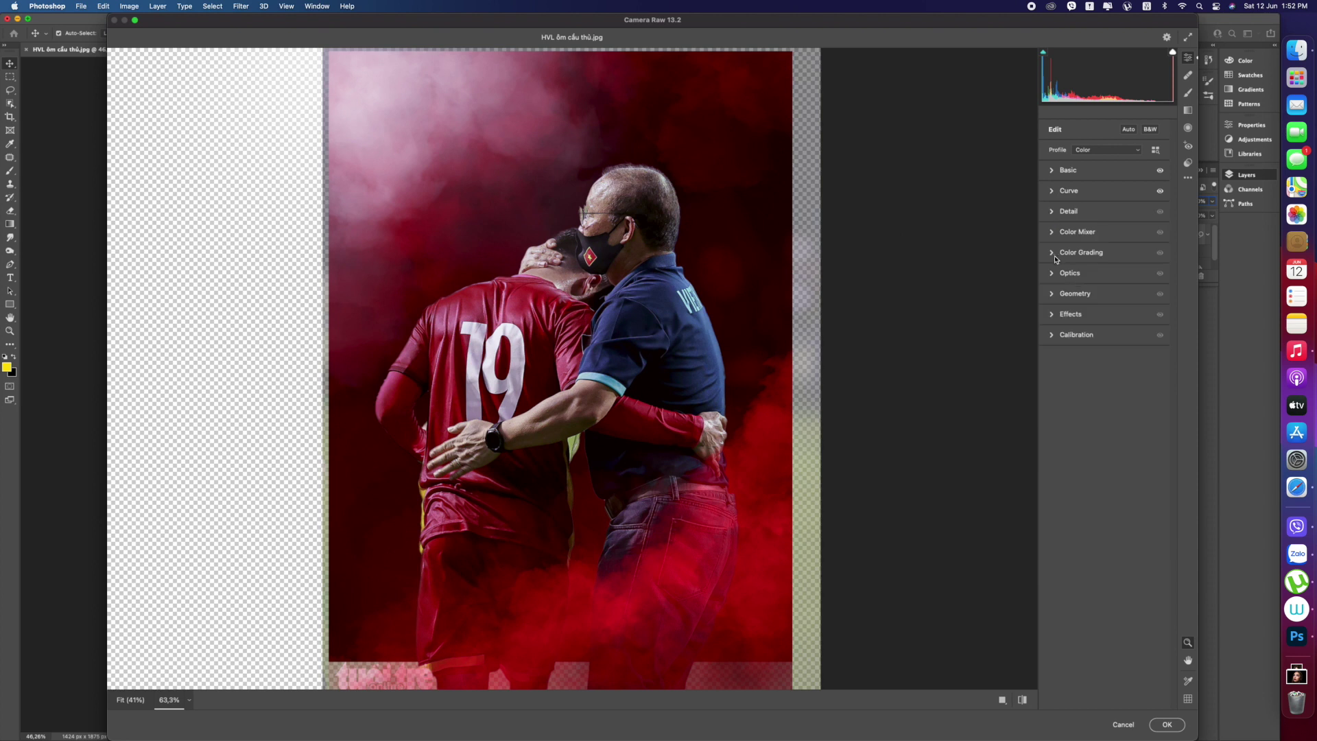
Set the Color Mixer hues to reds -10, oranges +12, yellows -17, greens +6 and aquas +4.
left_click(1055, 252)
left_click(1060, 232)
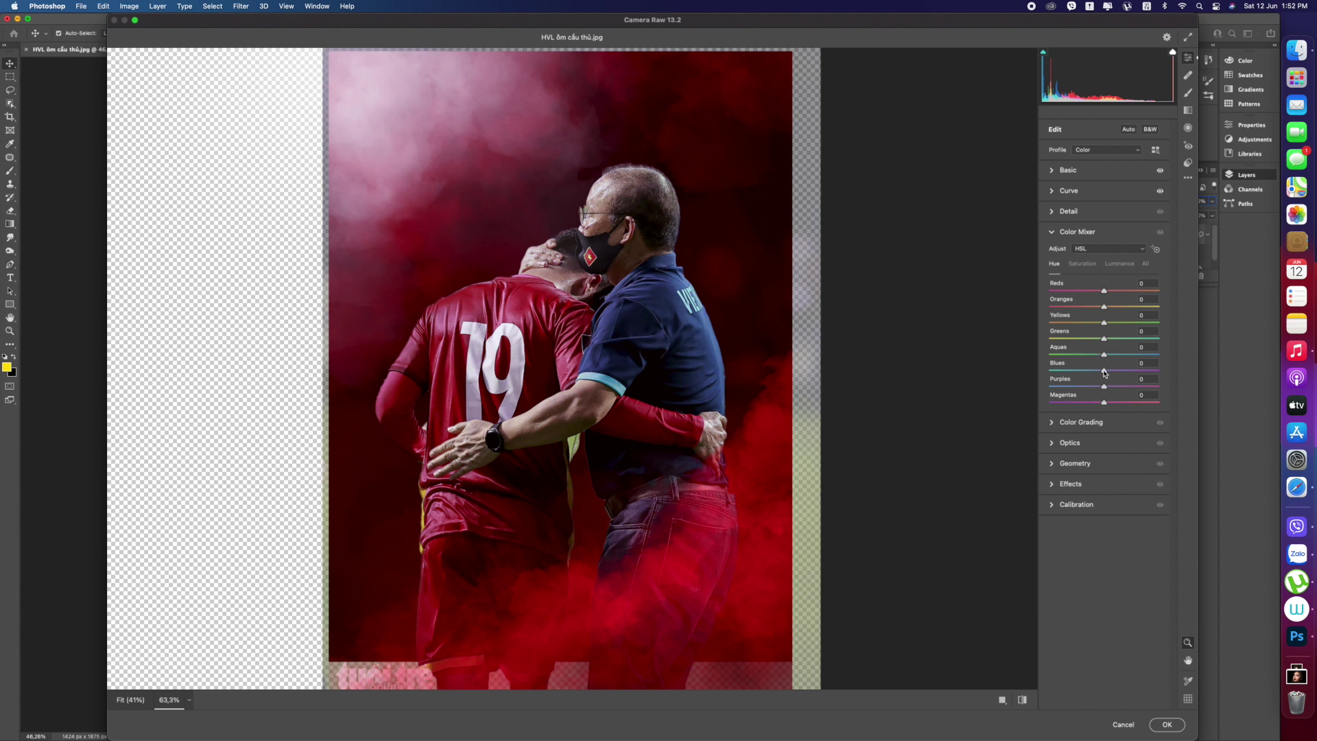
left_click_drag(1104, 293, 1107, 354)
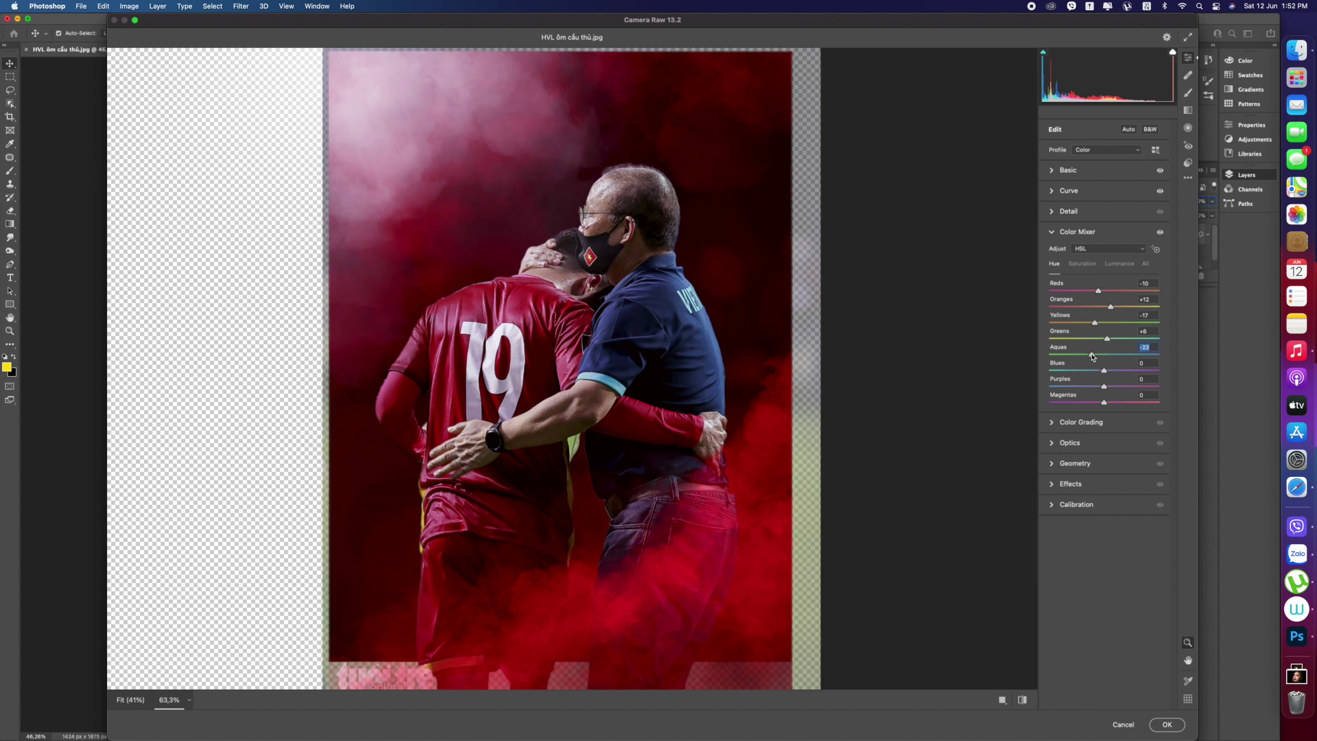
Set the Color Mixer saturation to reds +19, oranges +8, yellows -8 and greens -15.
left_click(1083, 264)
left_click_drag(1103, 339, 1117, 292)
double_click(1107, 340)
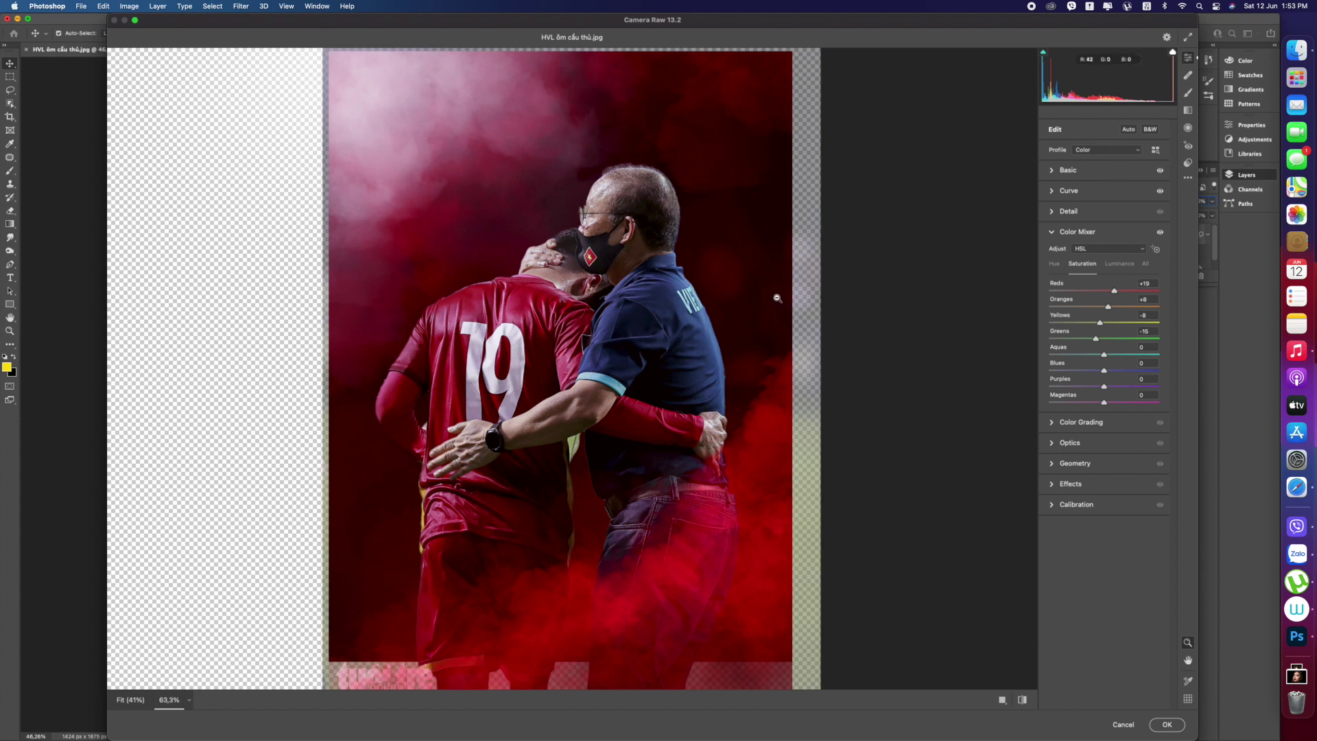
Set the Color Mixer luminance to reds +8, oranges +8, yellows +10, greens +8 and aquas +6, and display all HSL adjustments together.
left_click(1120, 264)
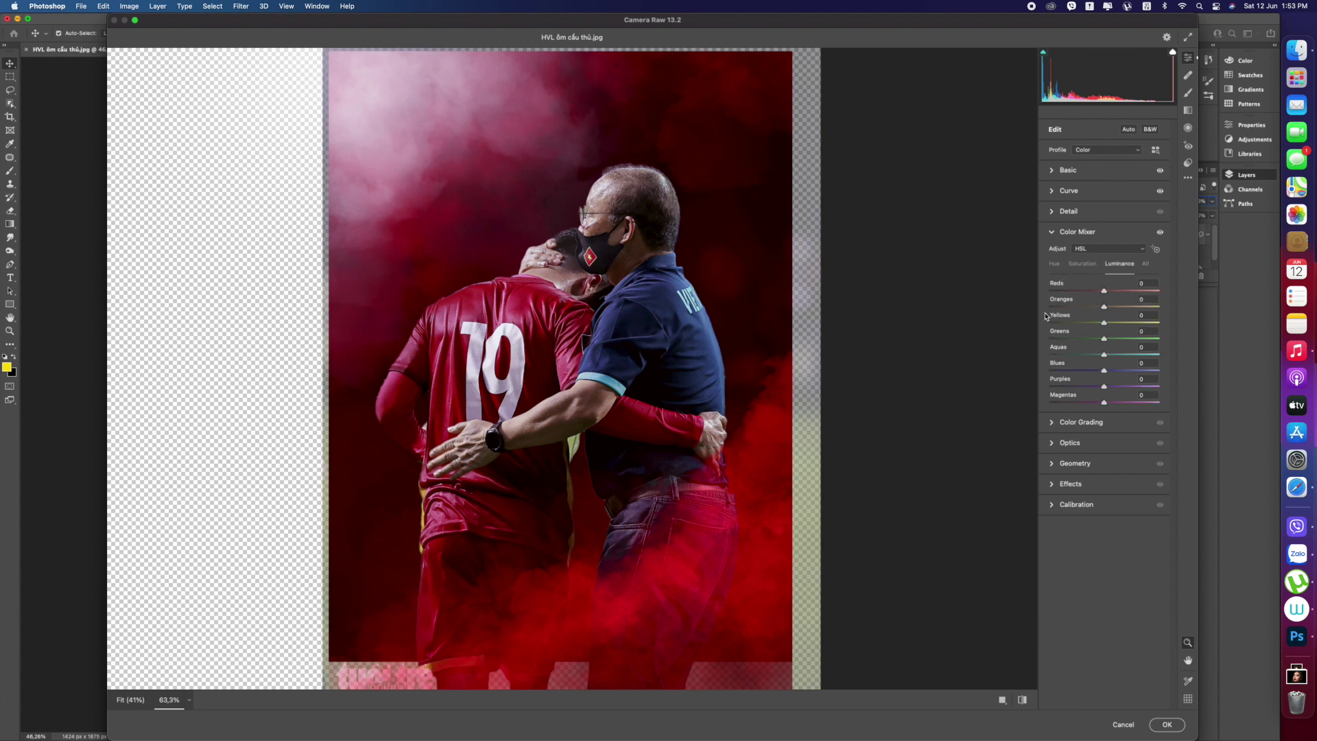
left_click(1066, 171)
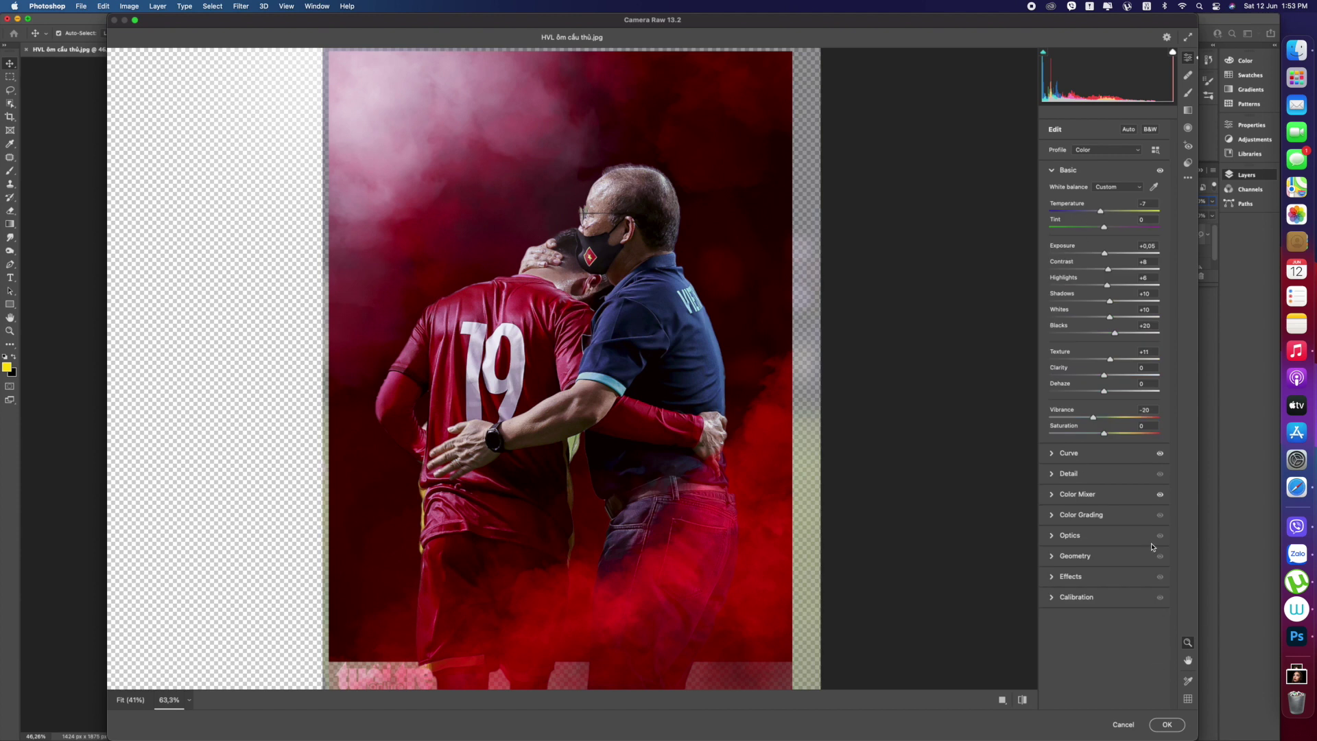
left_click(1054, 498)
left_click_drag(1106, 295, 1101, 358)
left_click(1145, 265)
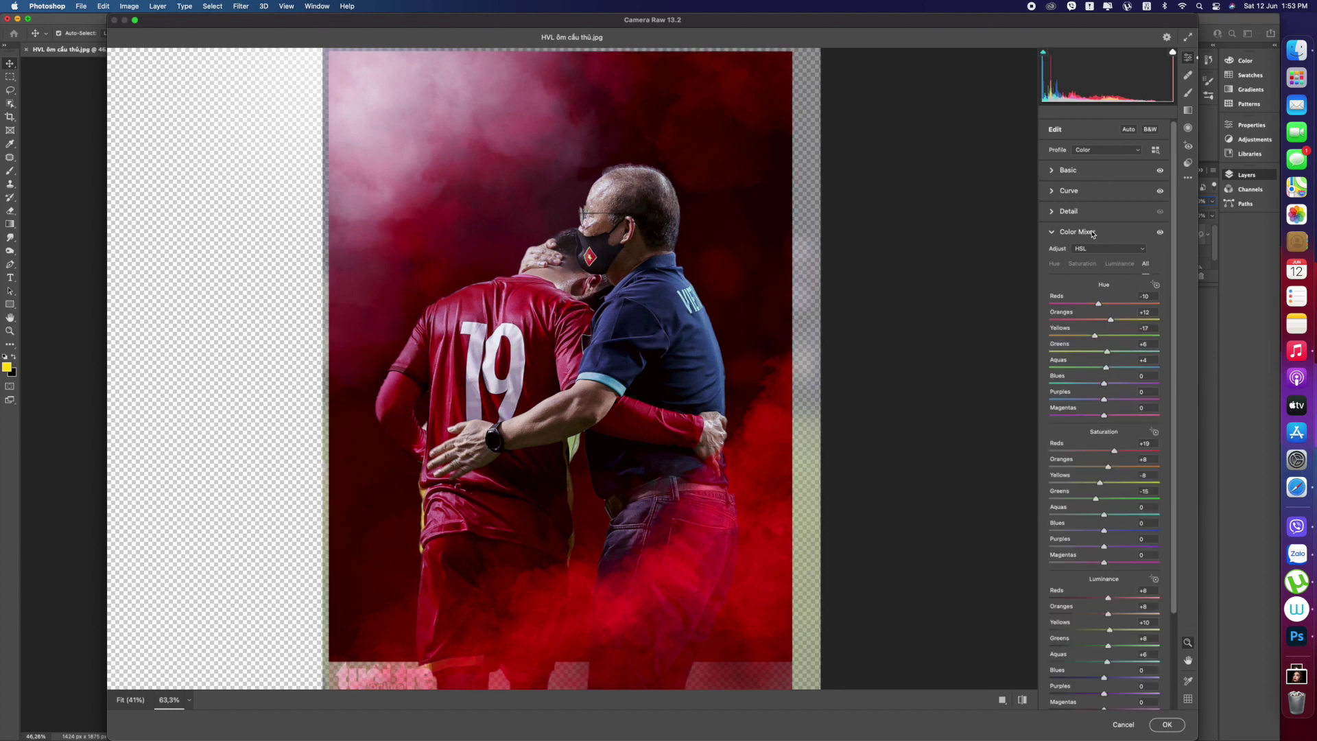
Apply the Camera Raw colour grading to the Group 1 copy smart object and inspect the coach's waist area.
left_click(1167, 725)
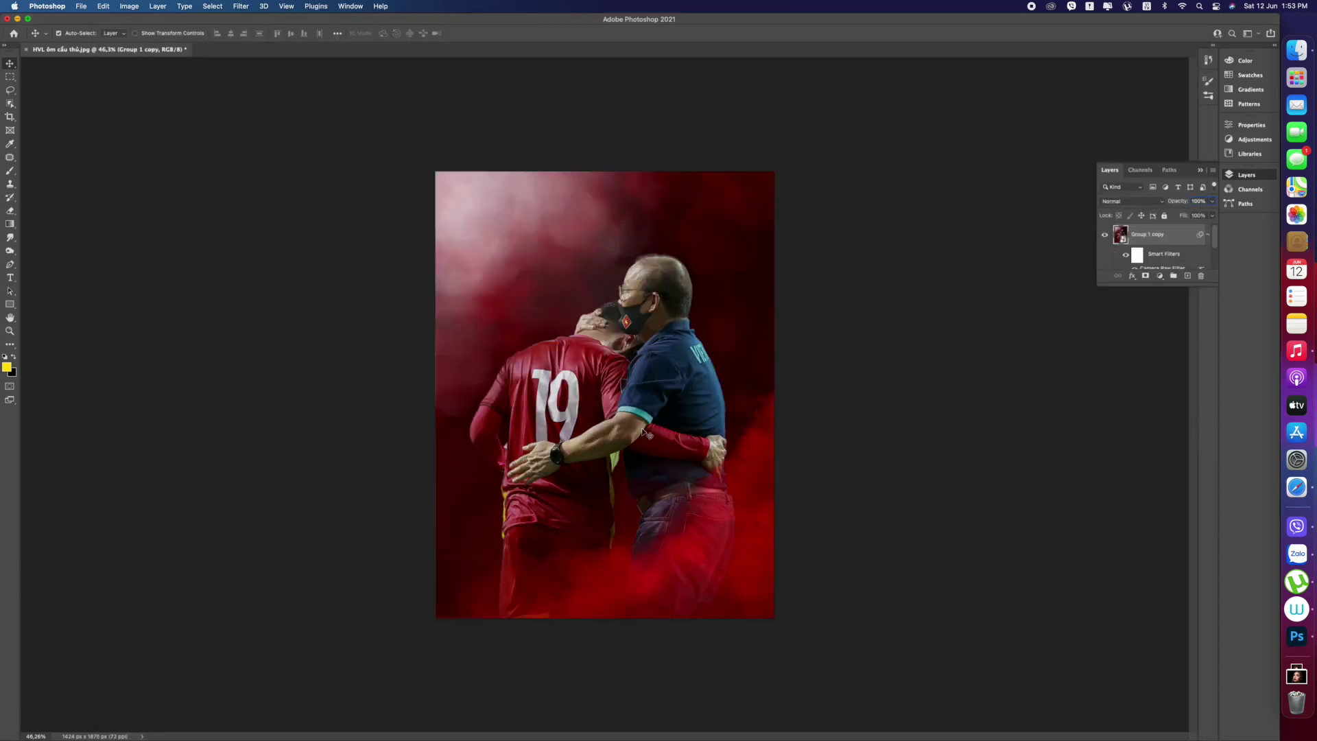
key("z")
left_click(698, 398)
left_click_drag(698, 398, 755, 366)
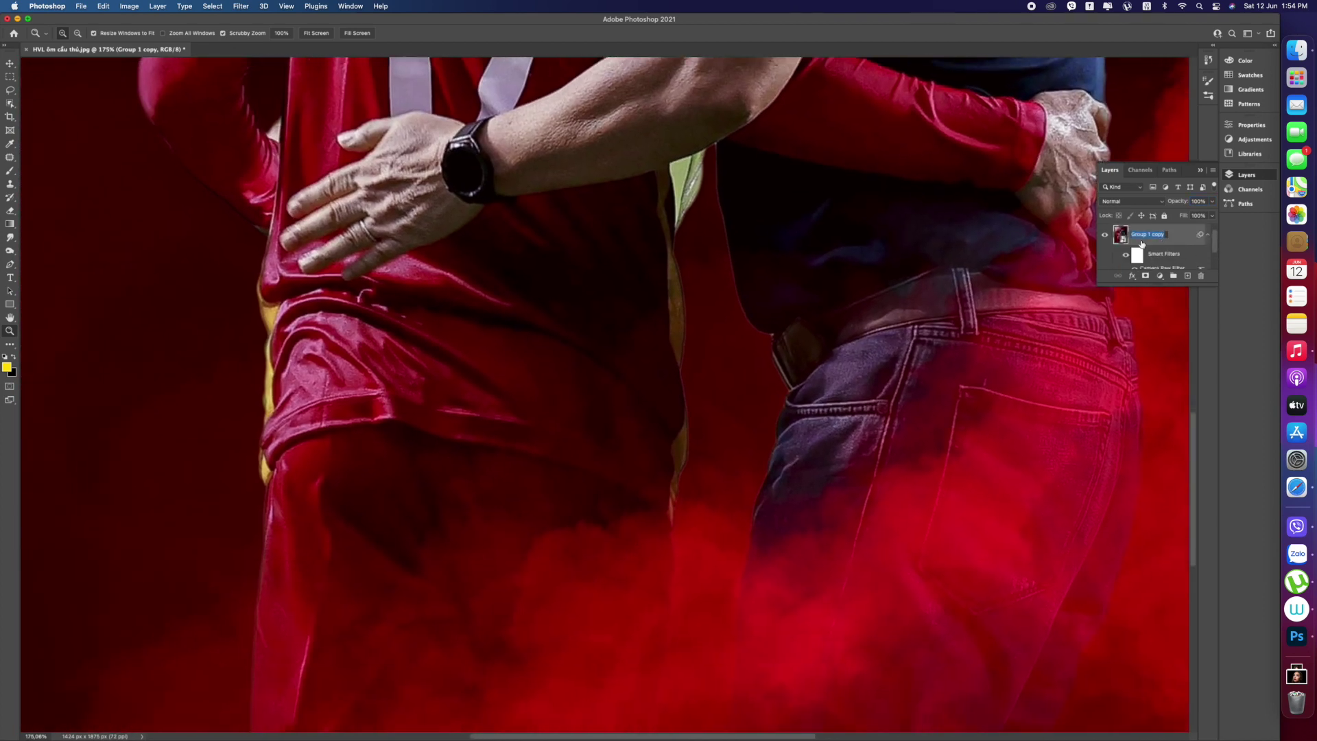
Open the contents of the Group 1 copy smart object and expand its layer group.
double_click(1121, 236)
left_click(652, 273)
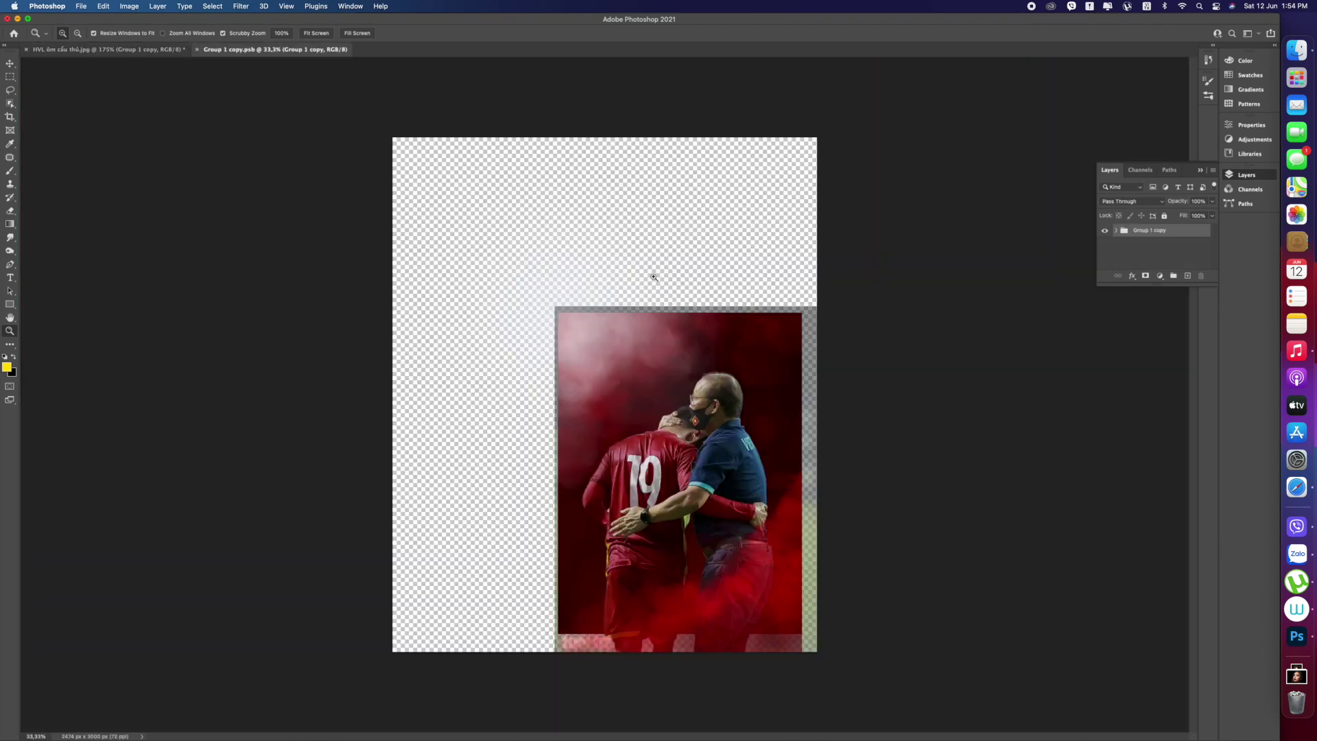
left_click(1117, 231)
left_click_drag(703, 593, 833, 480)
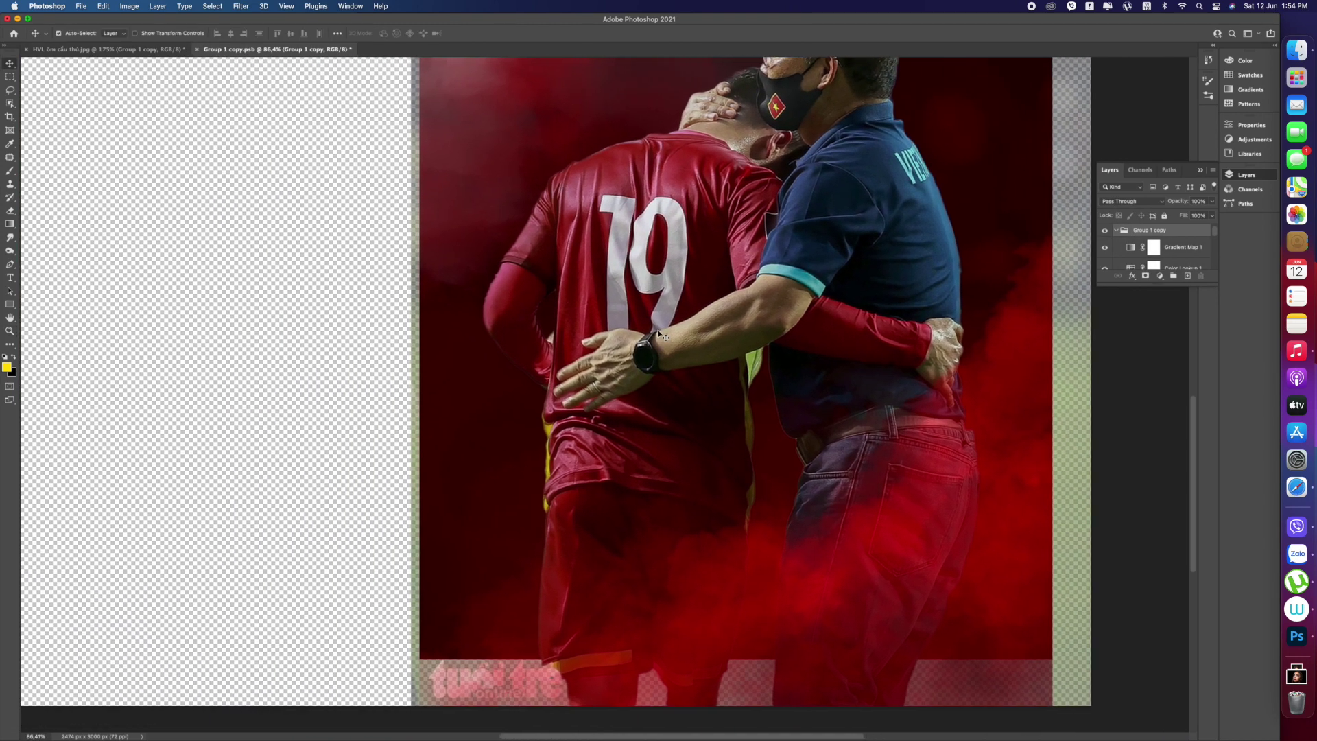
Load the Background copy cutout as a selection, toggle the layer's visibility and check the edges around both figures.
left_click(693, 348)
left_click(1155, 264)
key("z")
left_click_drag(539, 463, 569, 459)
left_click_drag(1214, 254, 1214, 258)
left_click(1106, 230)
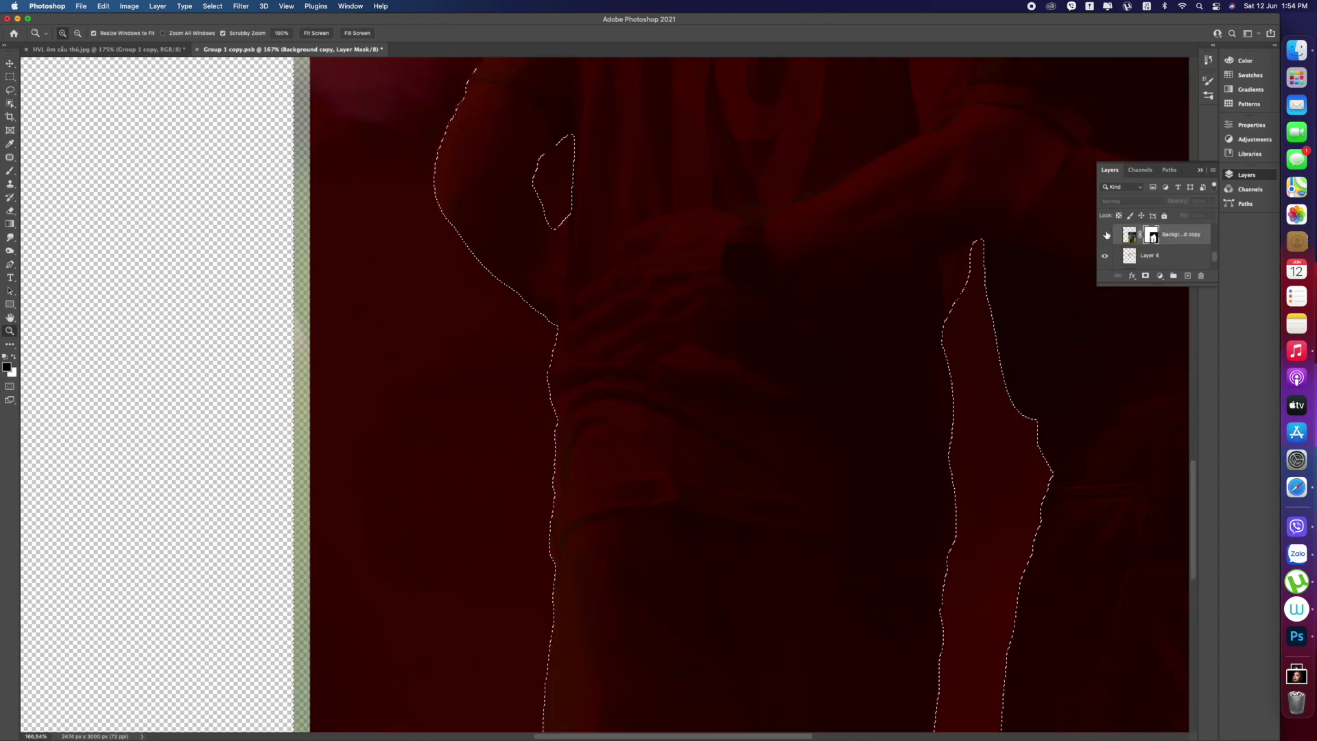
left_click(1106, 234)
mouse_move(1214, 257)
left_mouse_down()
mouse_move(1217, 224)
mouse_move(1219, 259)
left_mouse_up()
scroll(1215, 259, "down", 2)
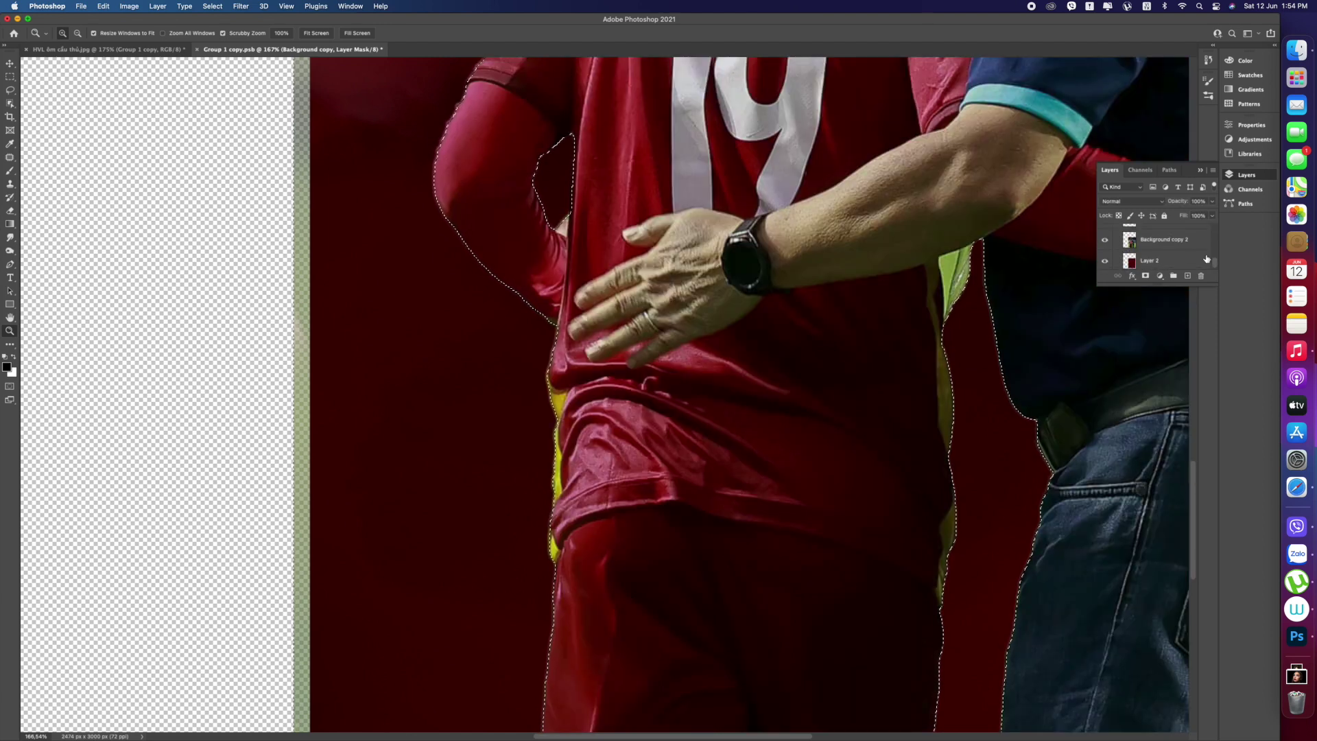
left_click(1163, 239)
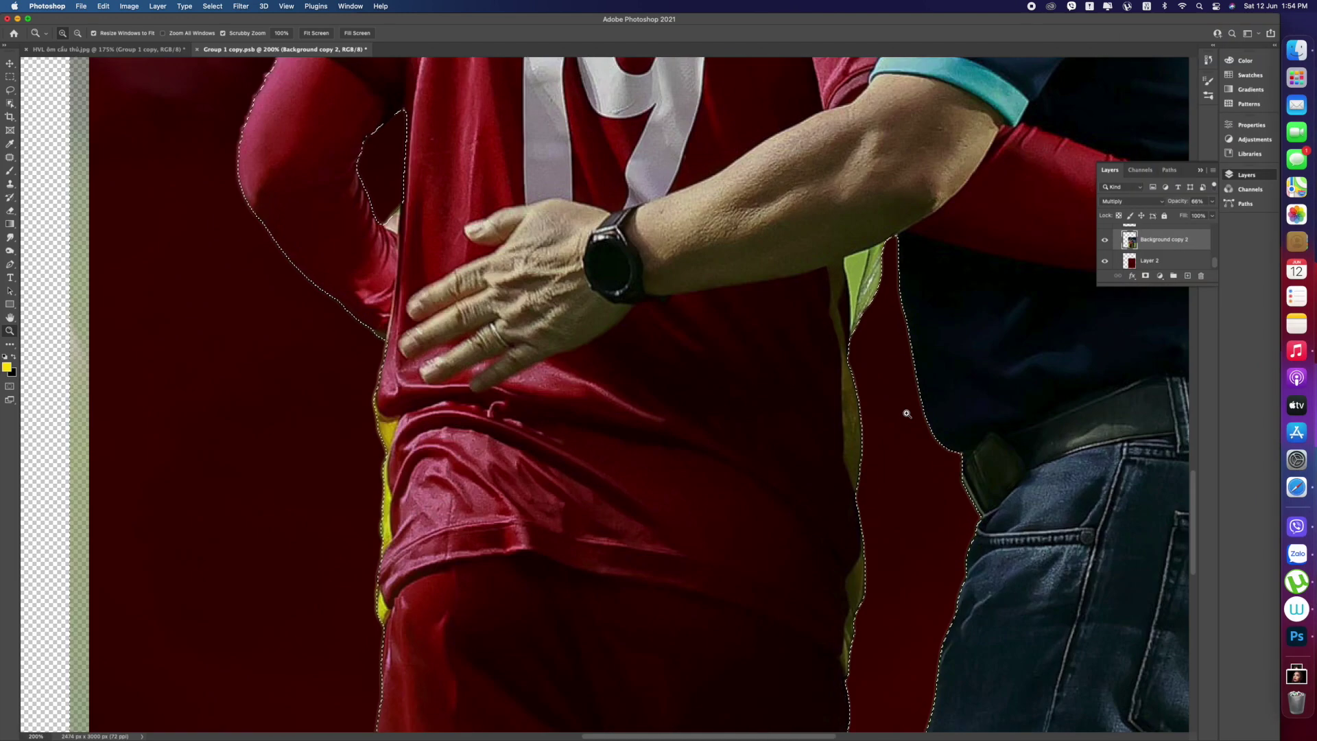
scroll(907, 413, "right", 5)
scroll(907, 413, "down", 2)
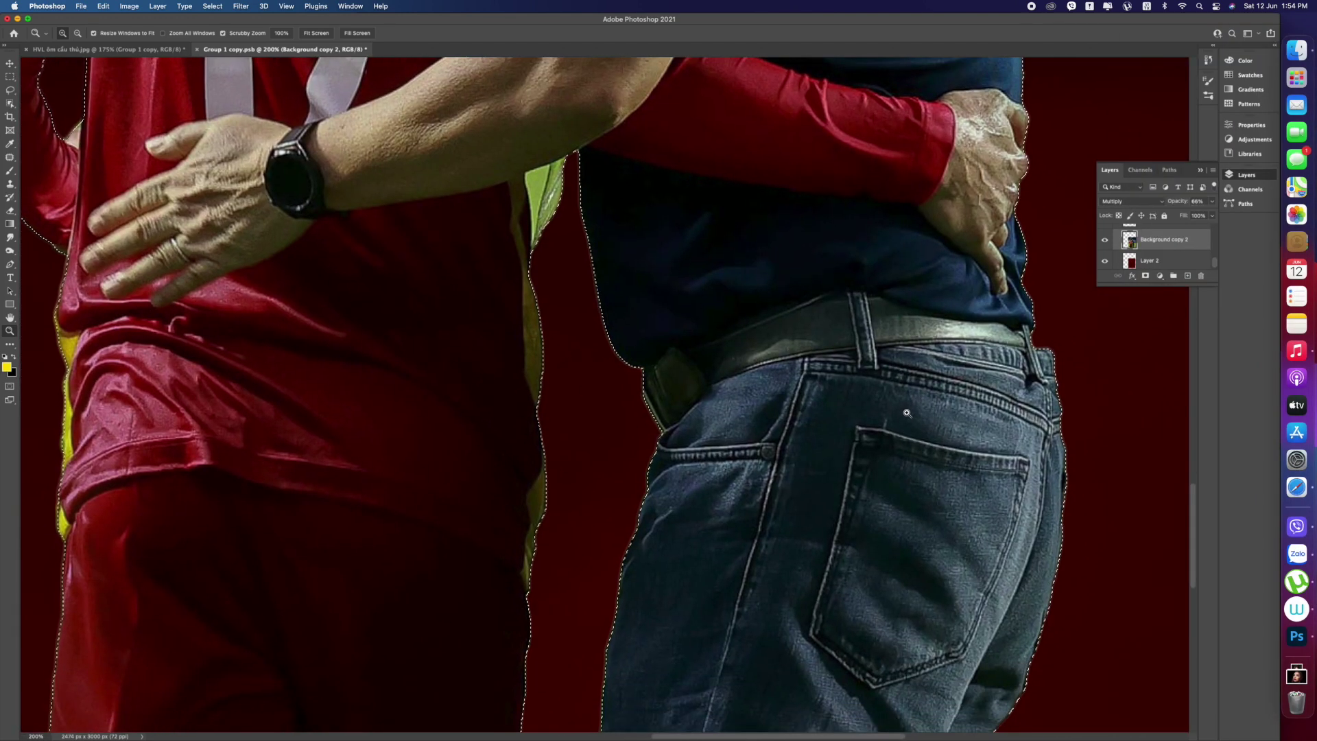
Target the Background copy layer mask and paint black just outside the figures' edges with the brush at 100% opacity.
left_click_drag(1215, 263, 1215, 257)
left_click(1153, 263)
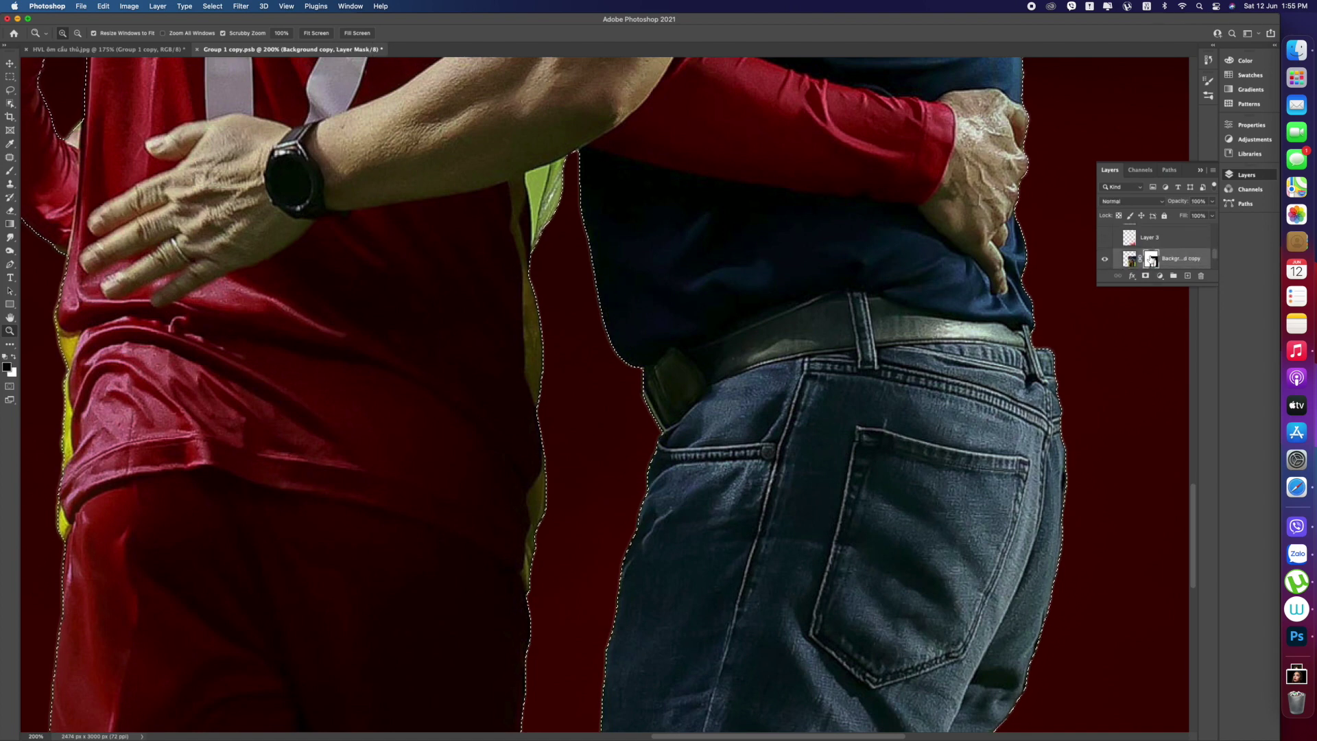
left_click_drag(607, 440, 542, 440)
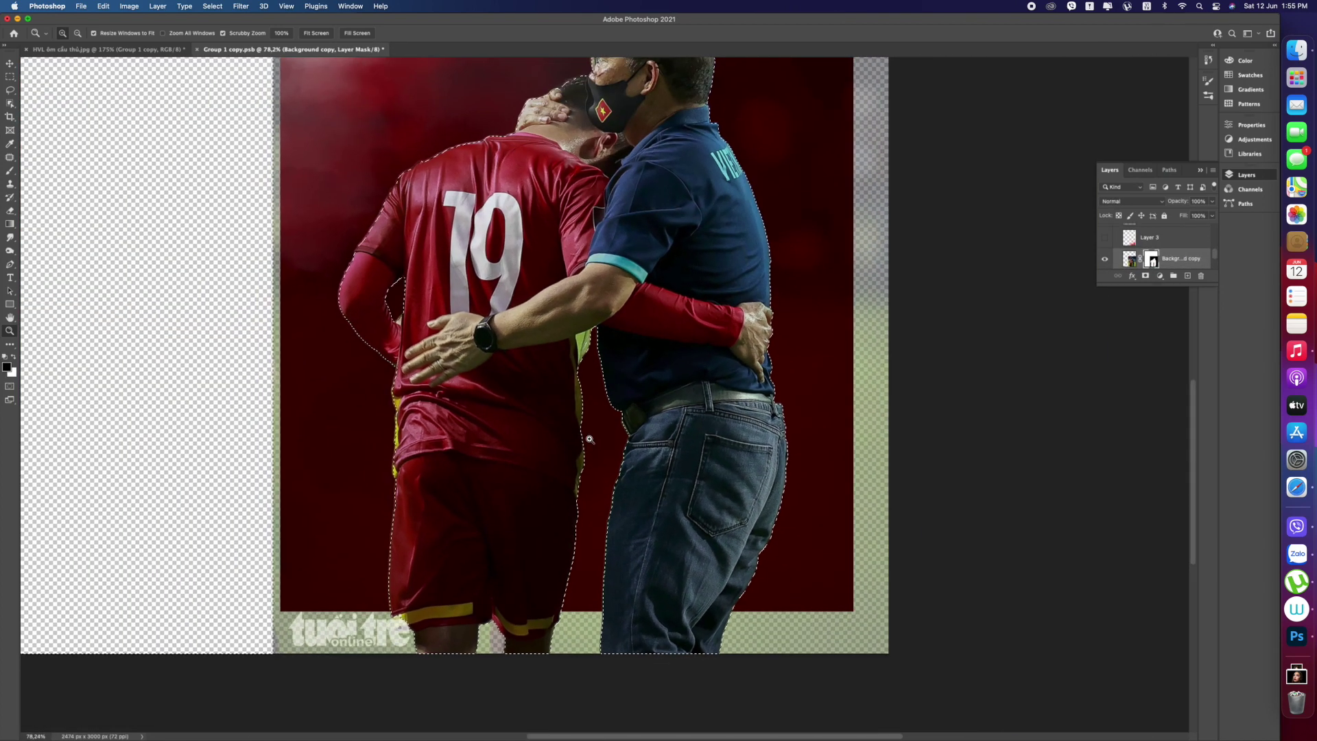
key("b")
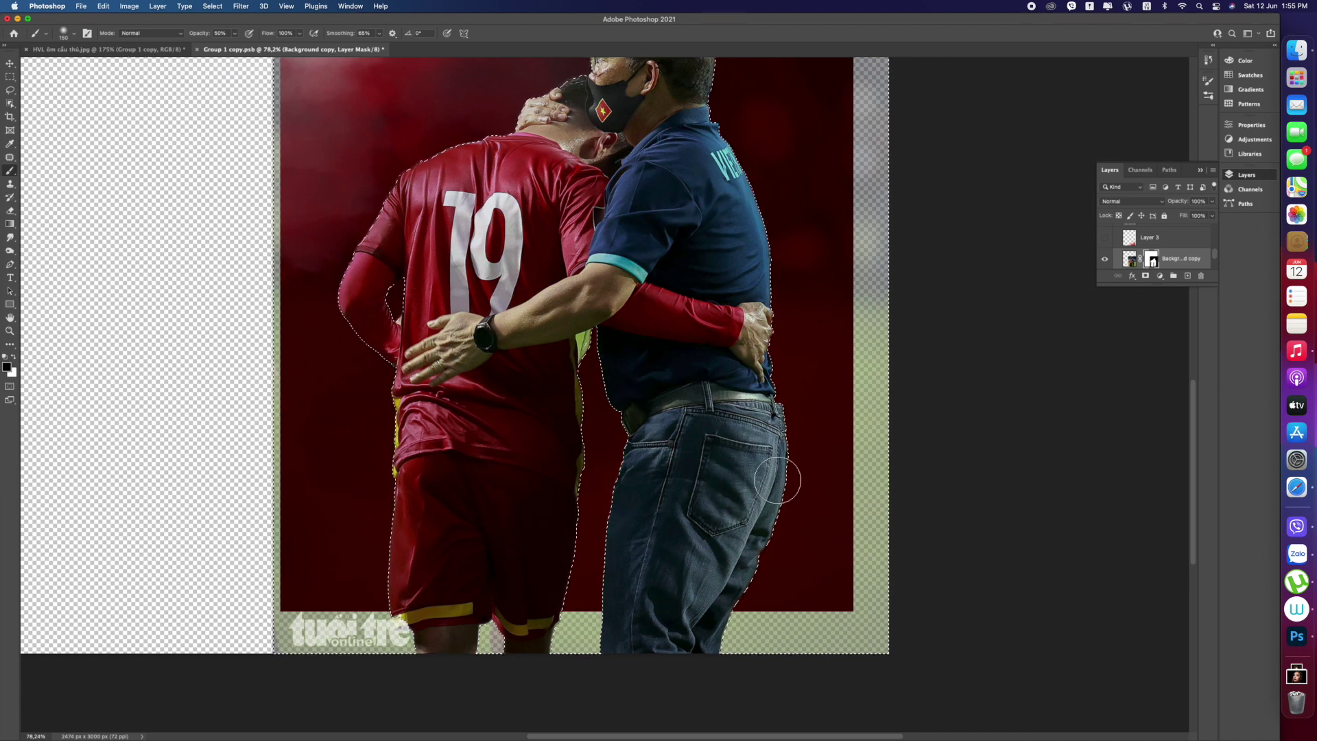
left_click(234, 34)
left_click_drag(234, 46, 260, 46)
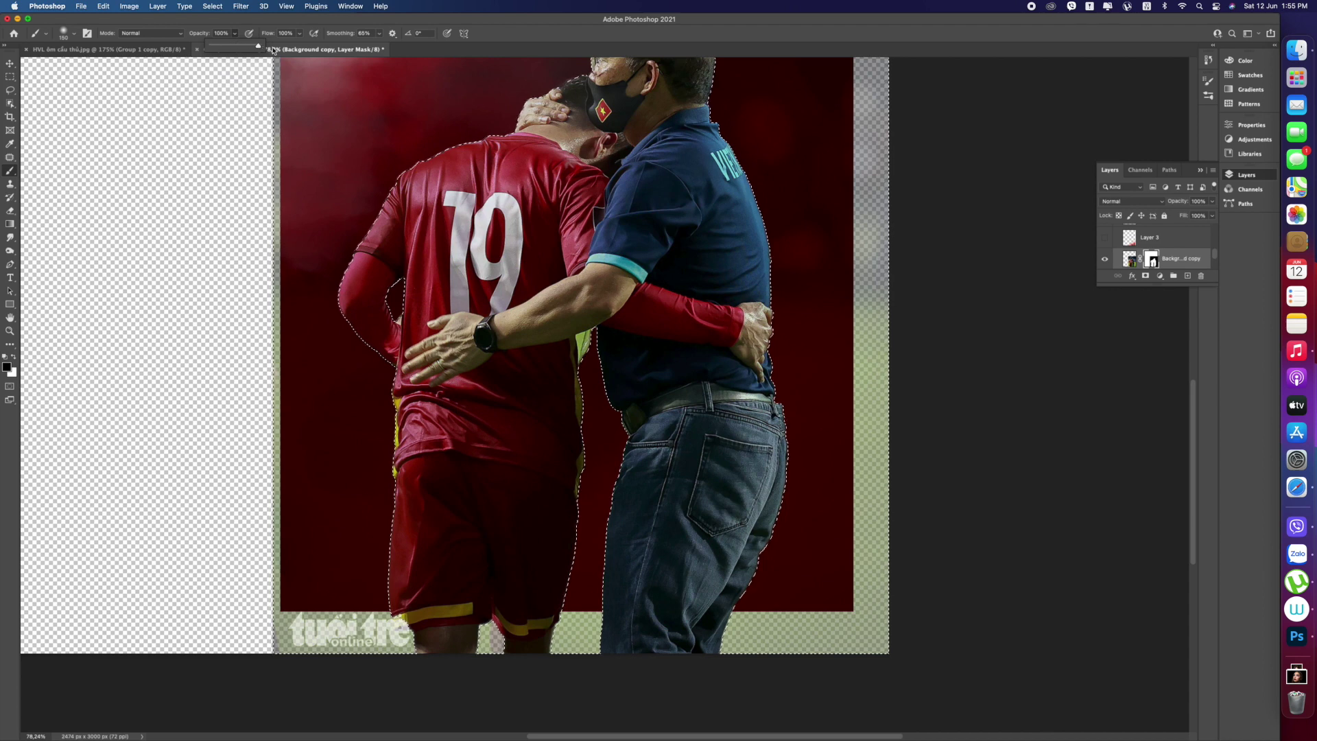
left_click(796, 377)
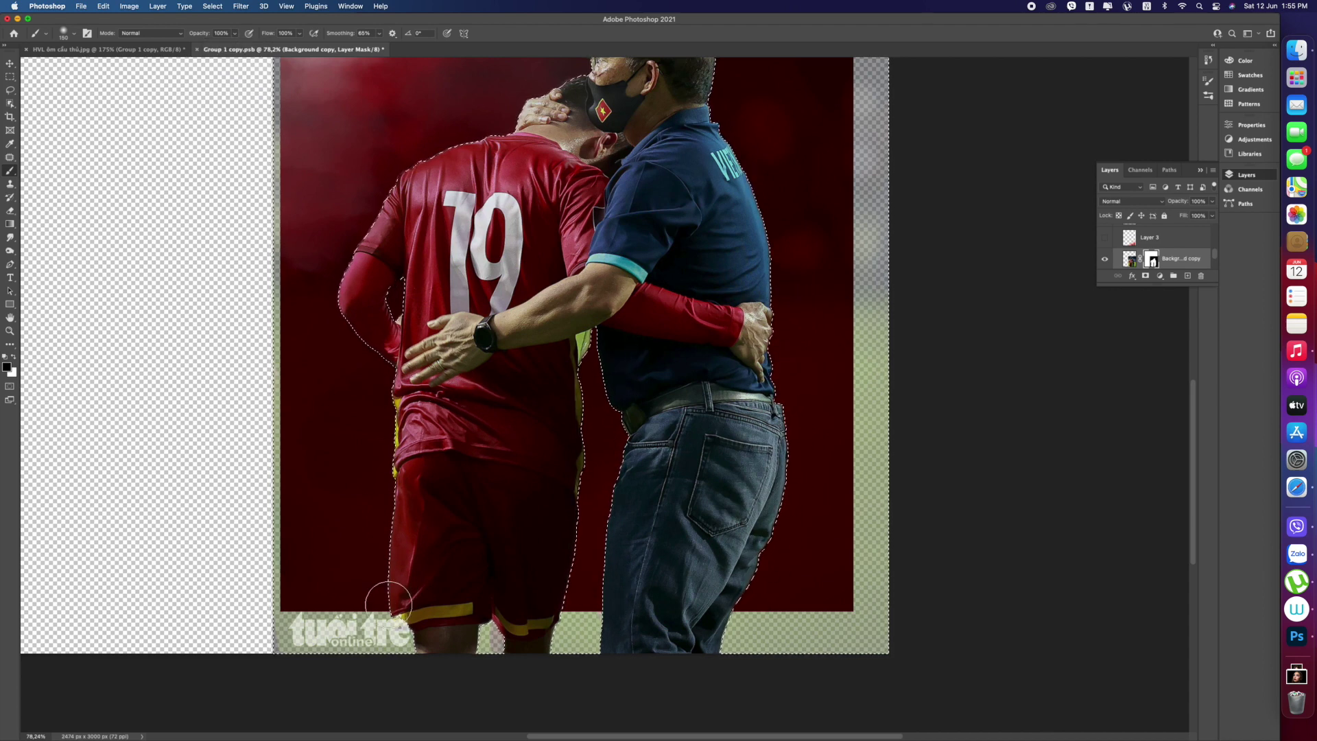
Deselect the figures' outline, then save and close the smart object's contents.
key("super+d")
key("z")
left_click_drag(383, 357, 460, 364)
key("v")
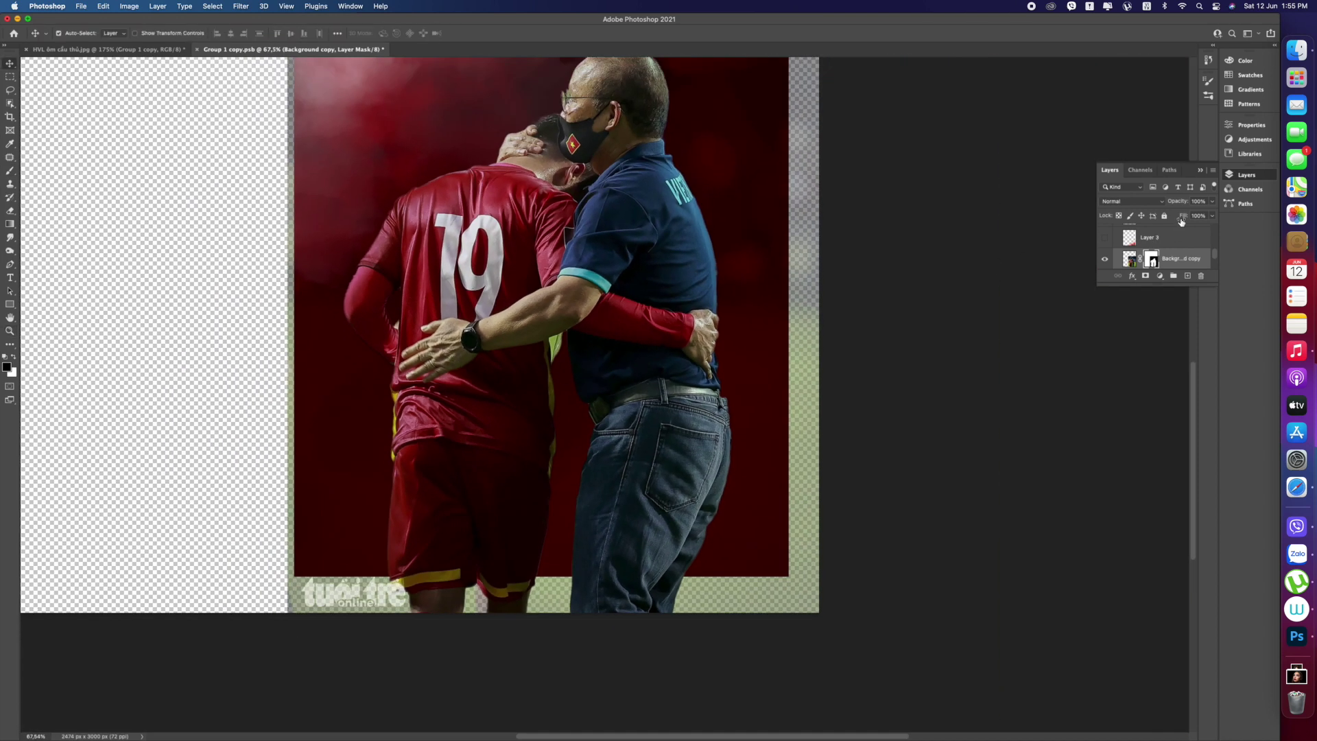
key("super+s")
left_click(703, 244)
key("super+w")
Reopen the Group 1 copy smart object, make the red smoke over the legs visible again, and save and close it.
key("z")
left_click_drag(633, 322, 617, 317)
left_click_drag(691, 342, 722, 419)
key("super+0")
scroll(722, 420, "down", 2)
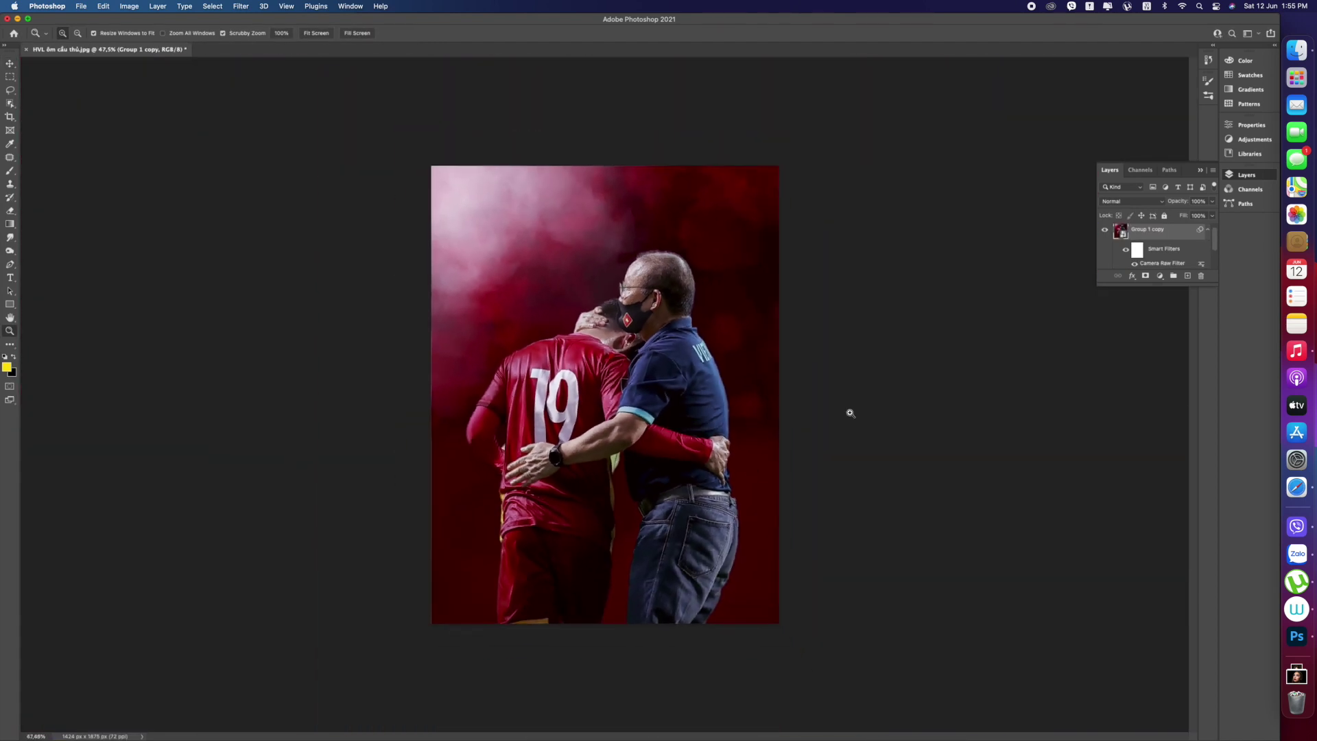
left_click_drag(1219, 243, 1213, 254)
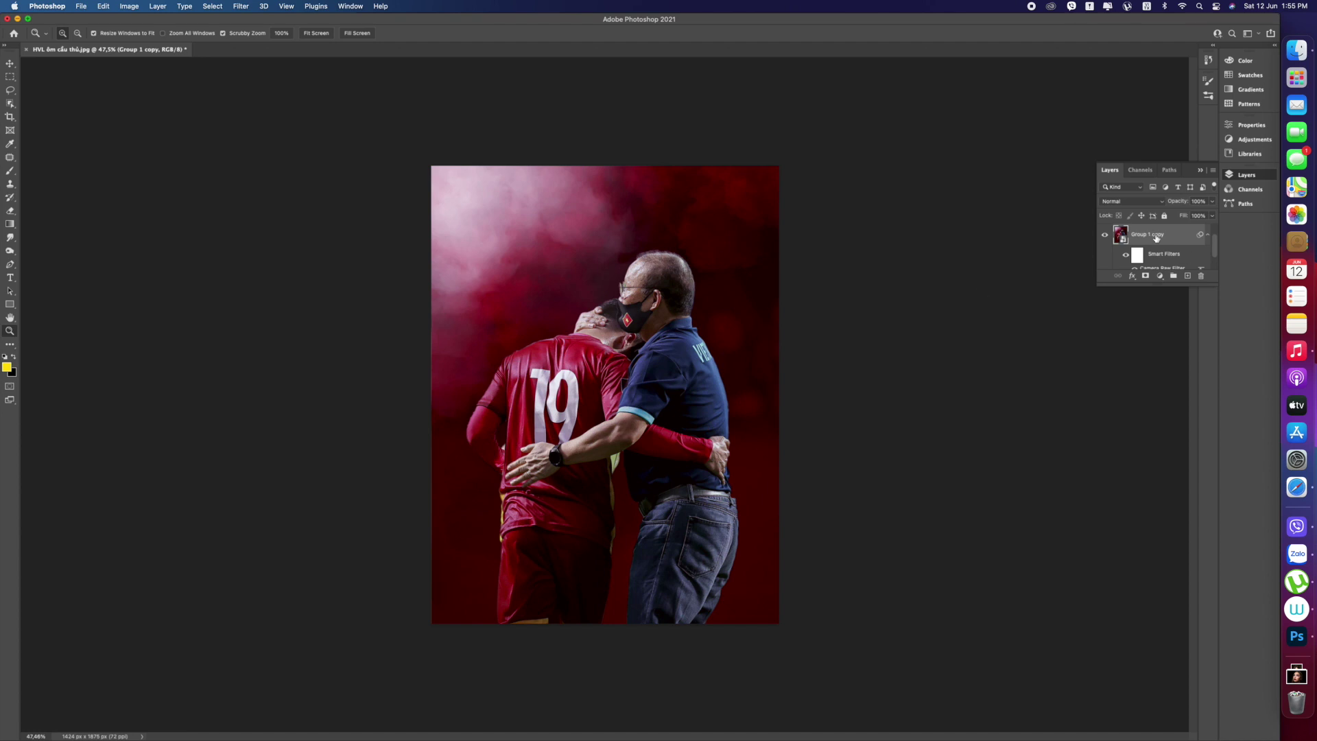
double_click(1121, 234)
left_click(1105, 240)
left_click_drag(1215, 255, 1219, 229)
left_click(199, 50)
left_click(701, 252)
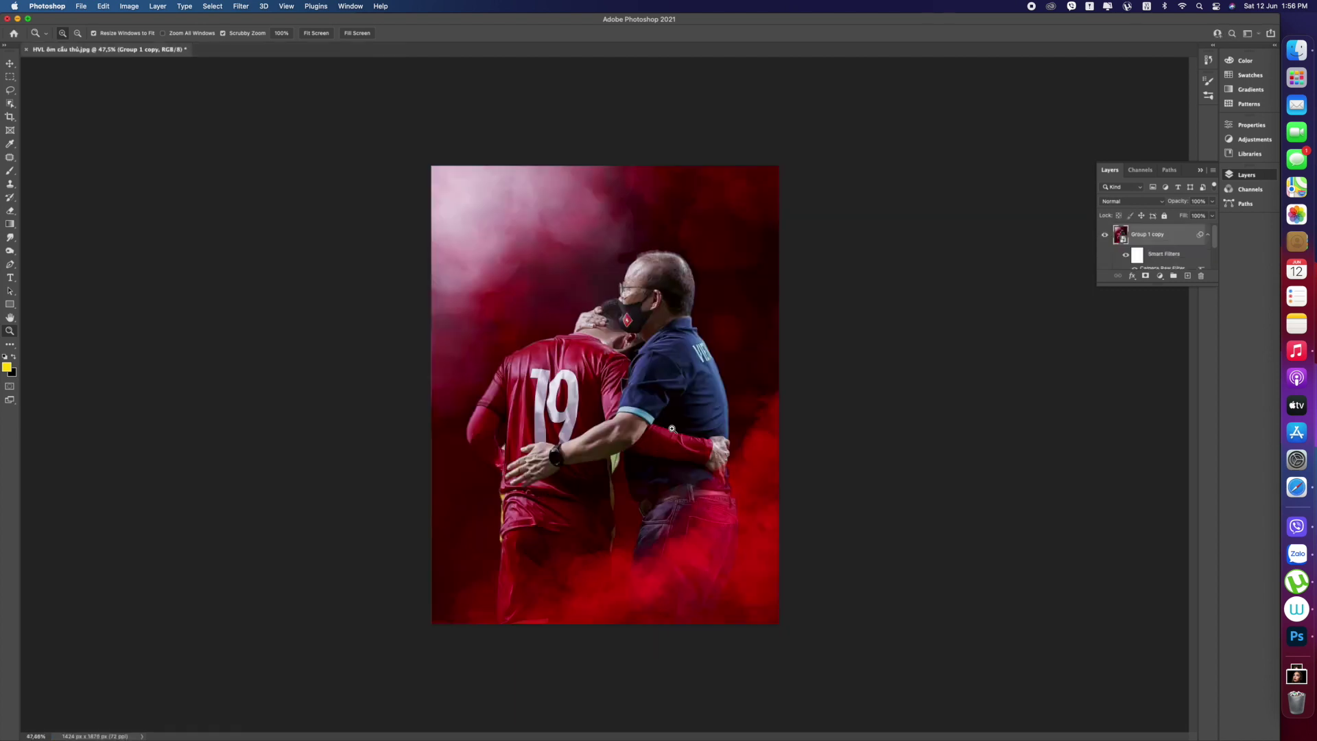
Add a new layer above Group 1 copy and paint one soft white brush dab over the smoke in the poster's upper-left area.
key("v")
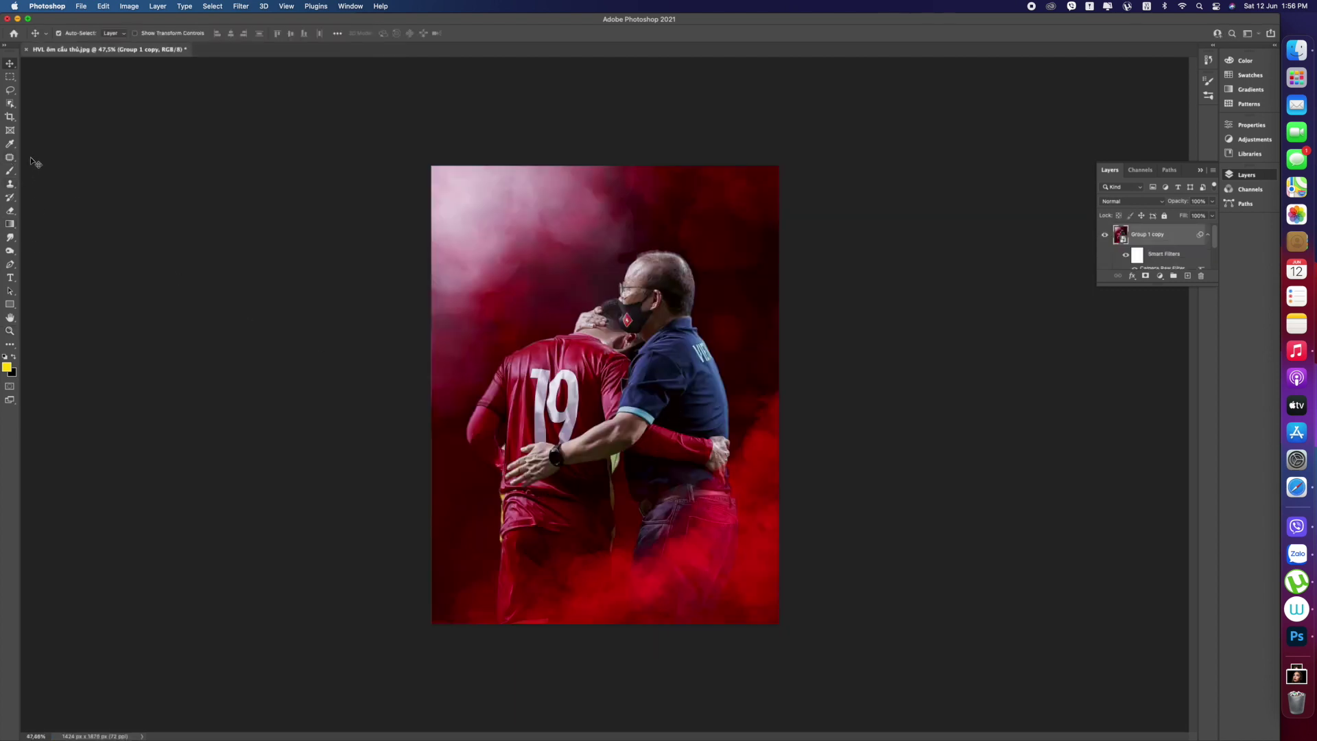
left_click(1189, 278)
key("b")
left_click(493, 208)
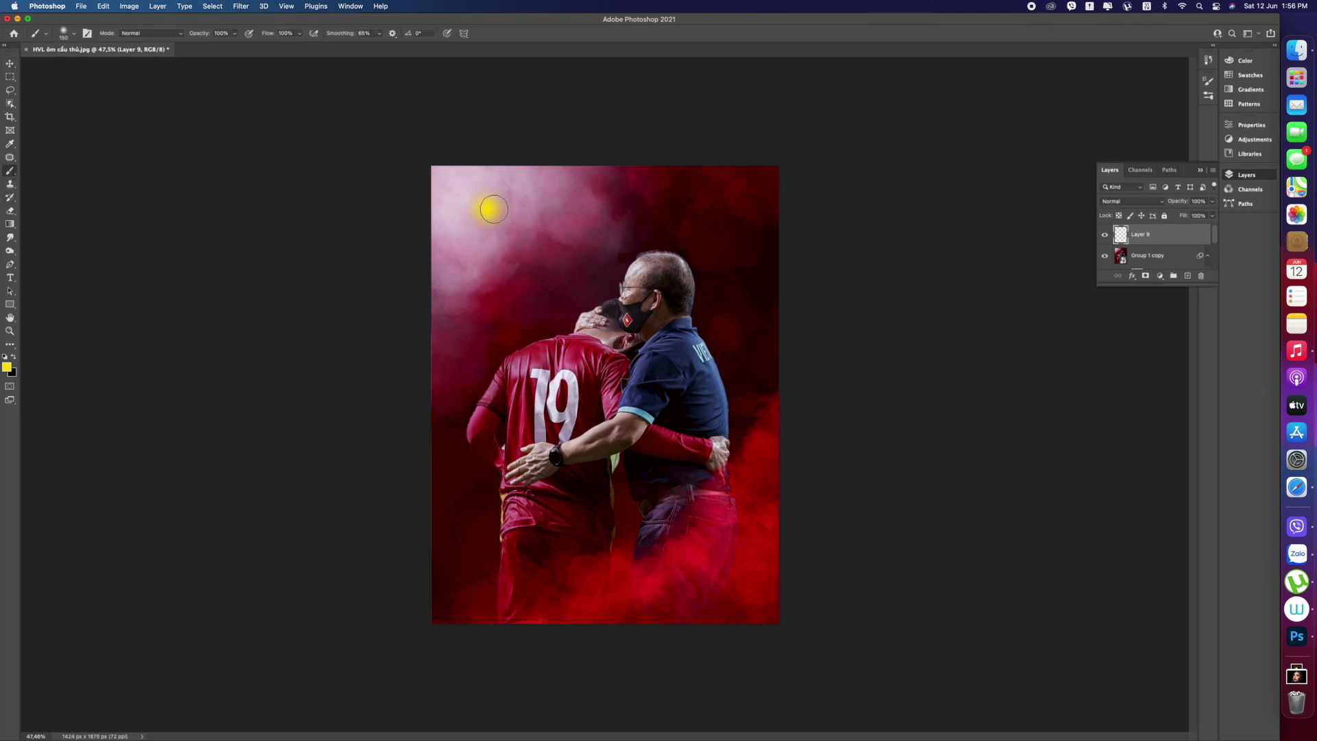
key("super+z")
left_click(8, 369)
left_click(762, 207)
left_click(1002, 210)
left_click(490, 219)
Scale the white dab up to about 725% and position the glow over the poster's upper-left corner.
key("super+t")
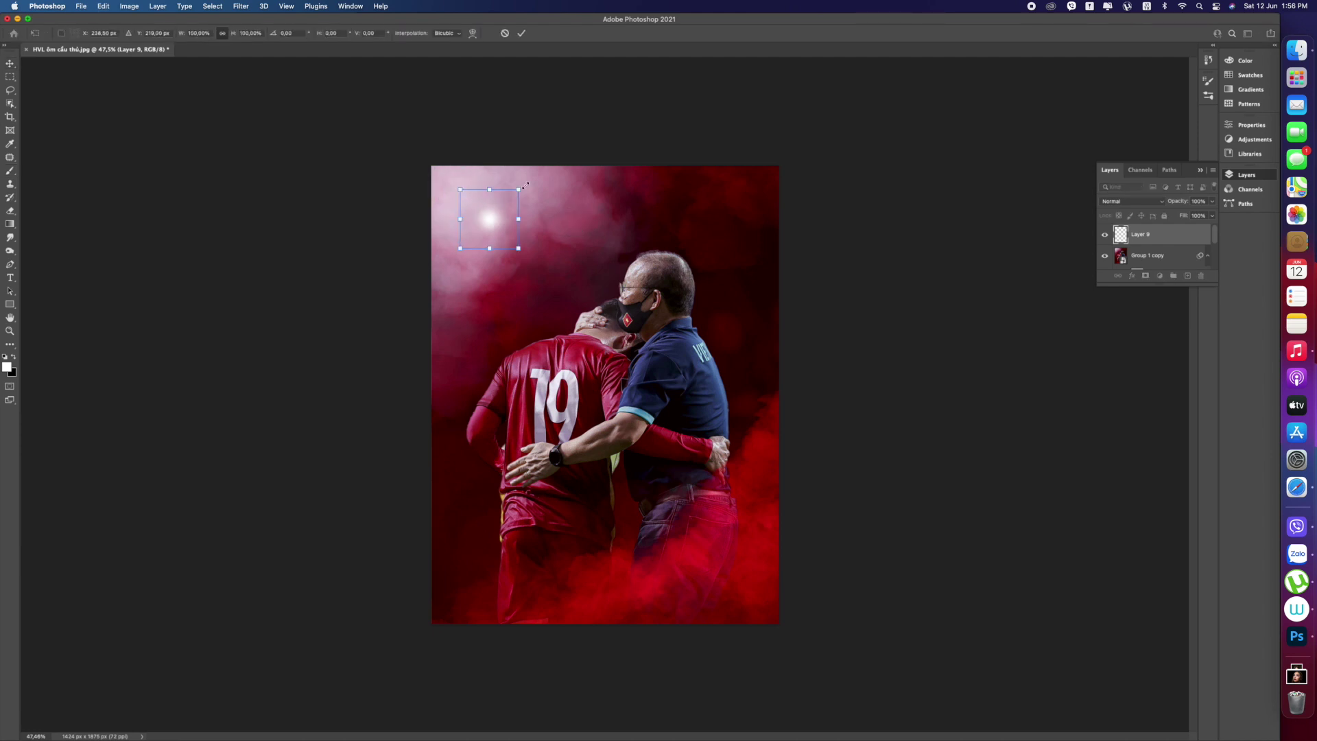
key("Return")
key("super+t")
left_click_drag(460, 189, 248, 113)
left_click_drag(495, 207, 548, 225)
left_click_drag(570, 274, 689, 392)
left_click_drag(584, 282, 519, 222)
left_click_drag(620, 330, 712, 424)
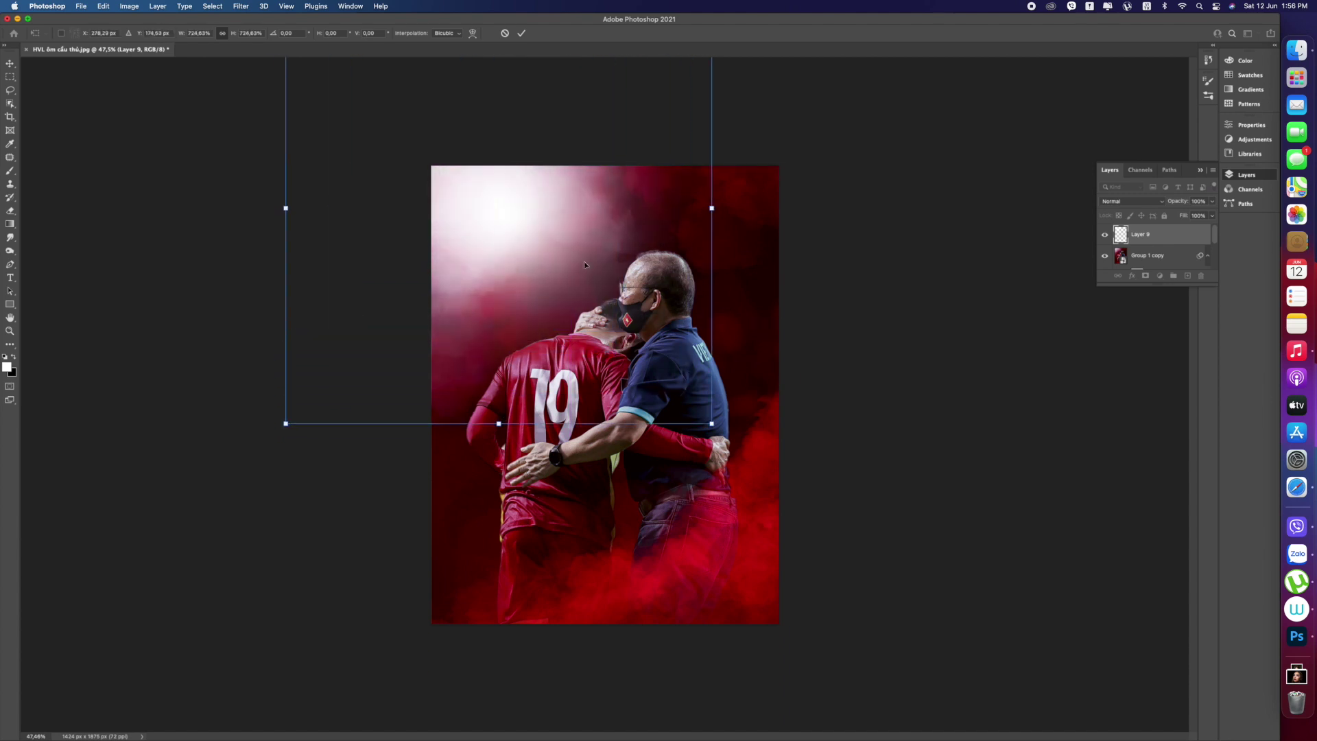
mouse_move(563, 242)
left_mouse_down()
mouse_move(569, 279)
mouse_move(539, 236)
left_mouse_up()
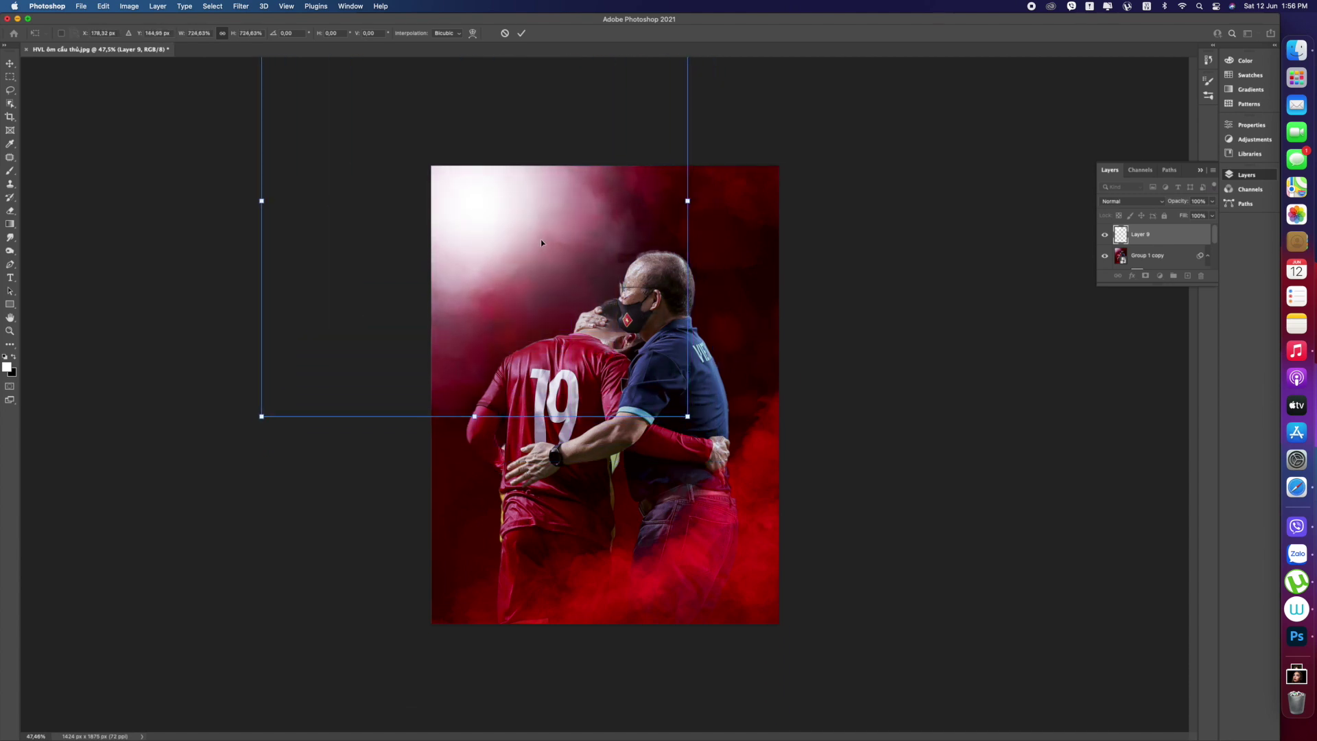
key("Return")
Set the white glow layer's blend mode to Soft Light and its opacity to 82%.
left_click(1132, 201)
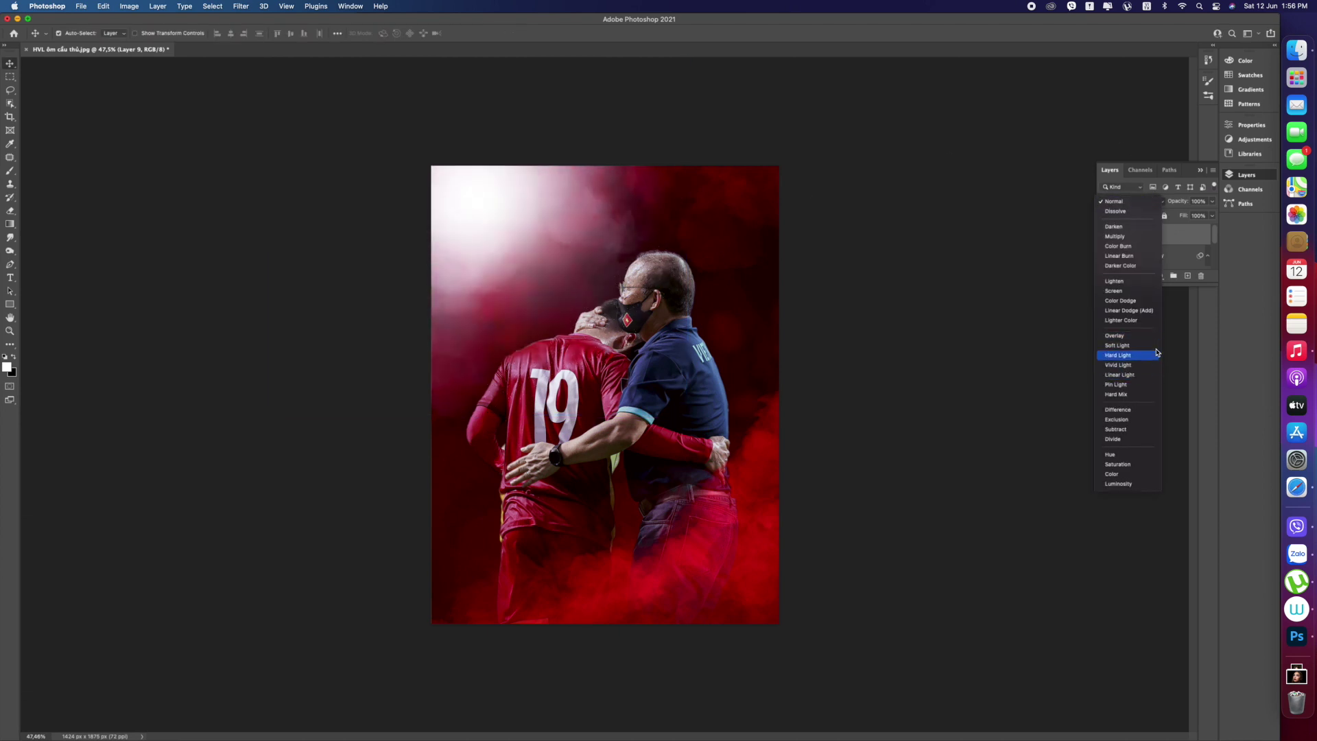
left_click(1156, 347)
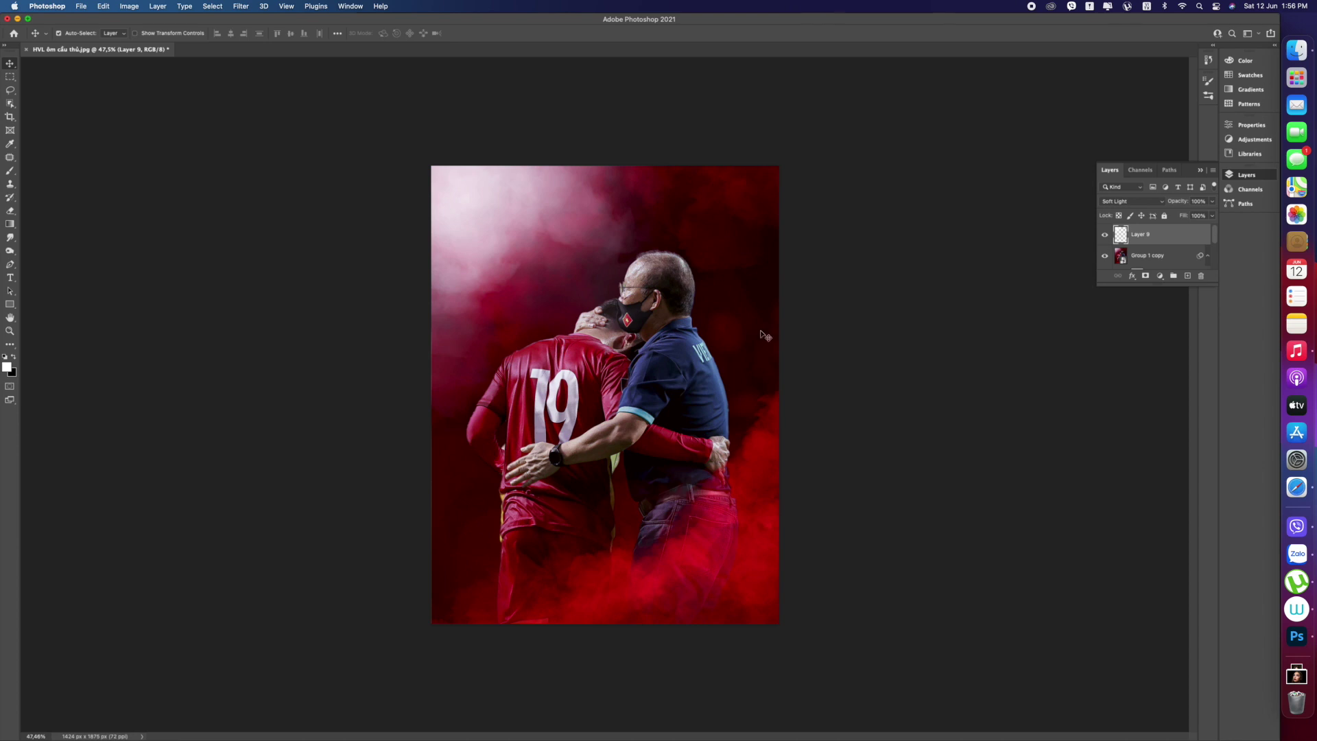
left_click(1212, 203)
left_click_drag(1210, 212, 1192, 214)
left_click(1204, 171)
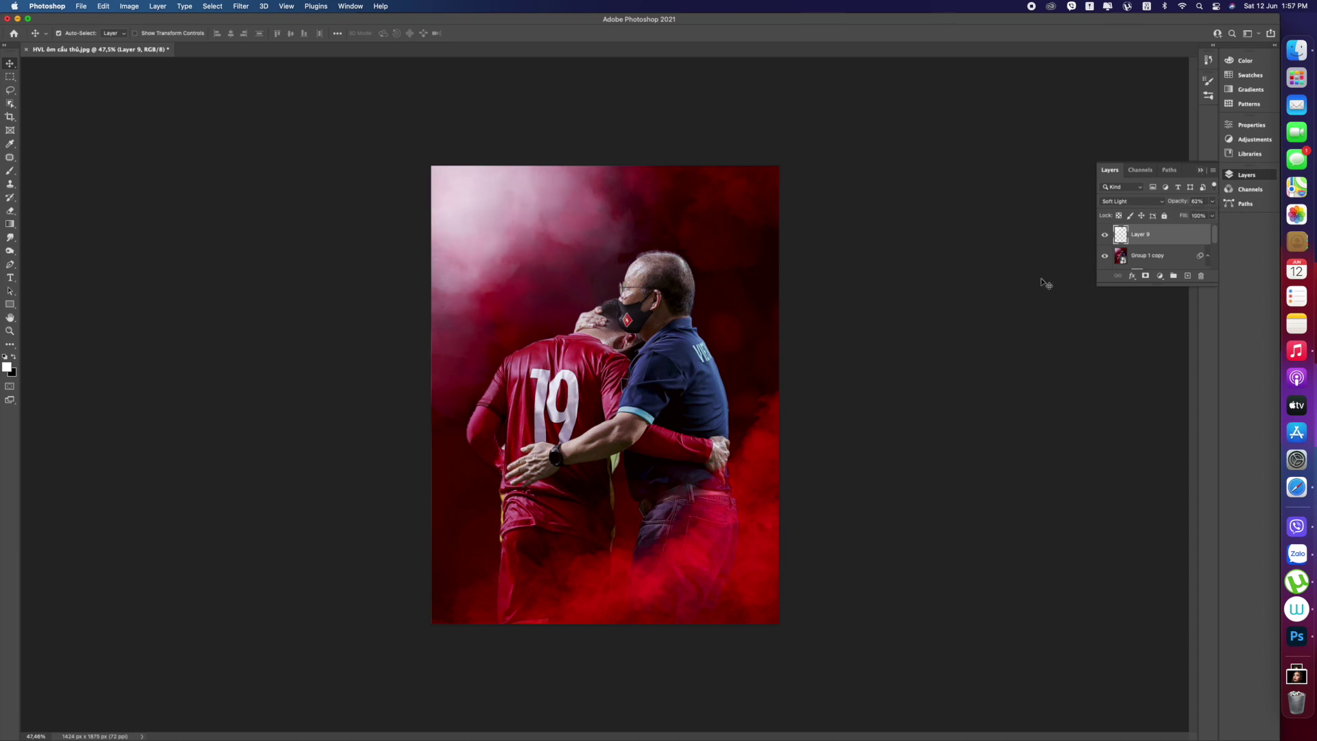
left_click(1198, 170)
Save the layered poster in Photoshop format as "HVL ôm cầu thủ.psd" in the TUYEN VIET NAM folder, replacing the existing file.
key("z")
left_click_drag(701, 549, 647, 544)
key("v")
key("super+shift+s")
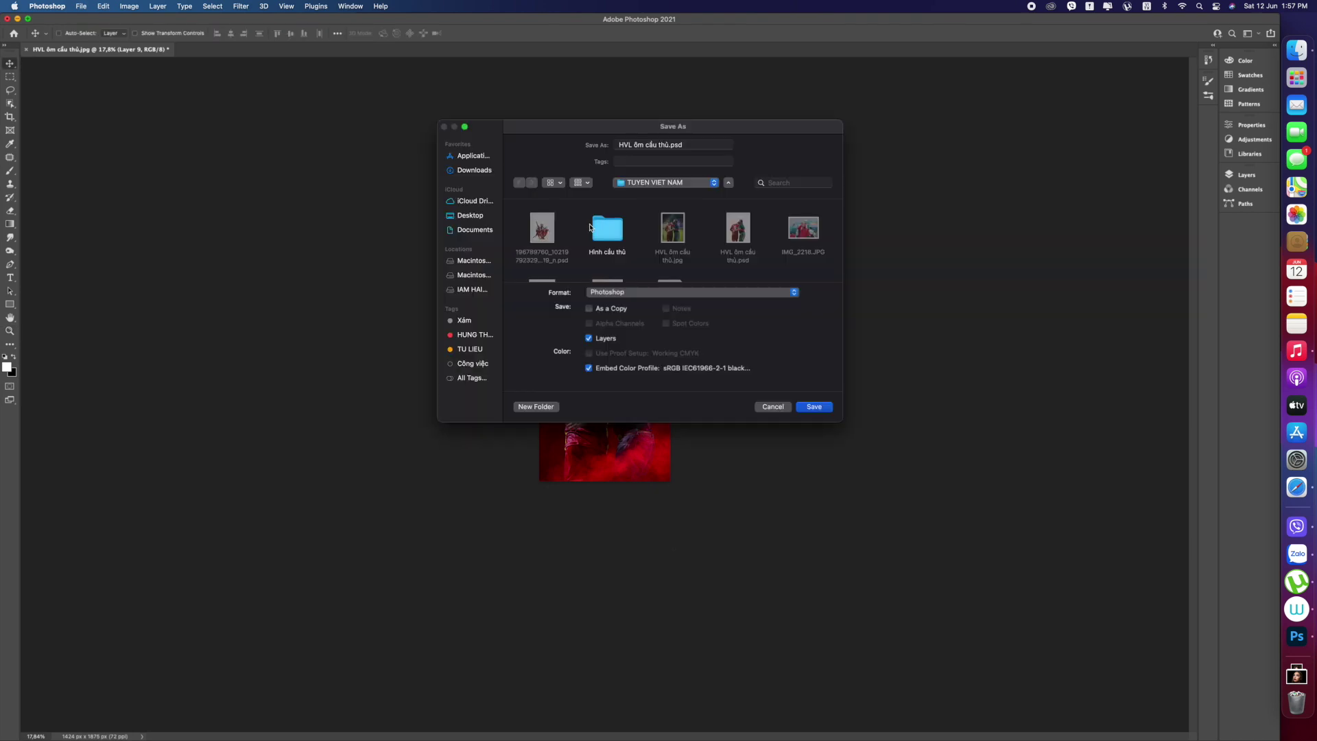
left_click_drag(846, 412, 897, 502)
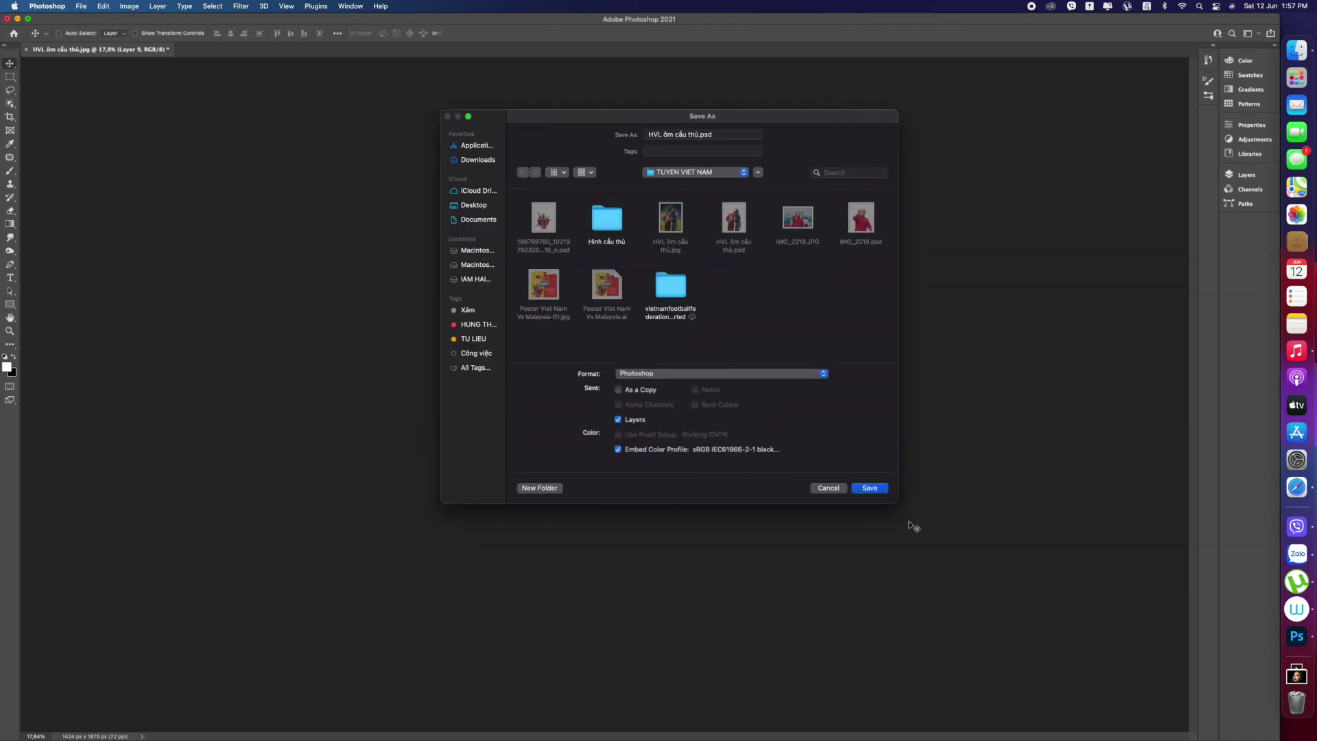
left_click(869, 488)
left_click(706, 358)
left_click(761, 350)
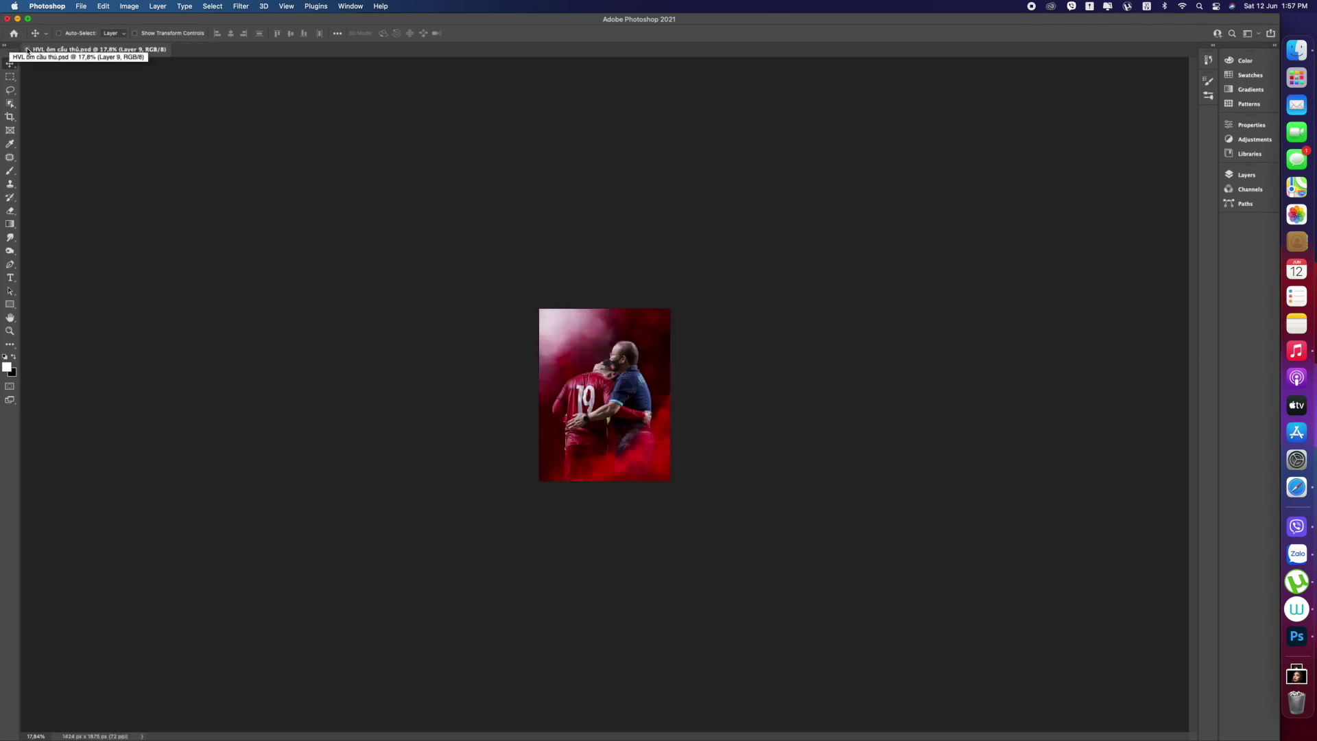